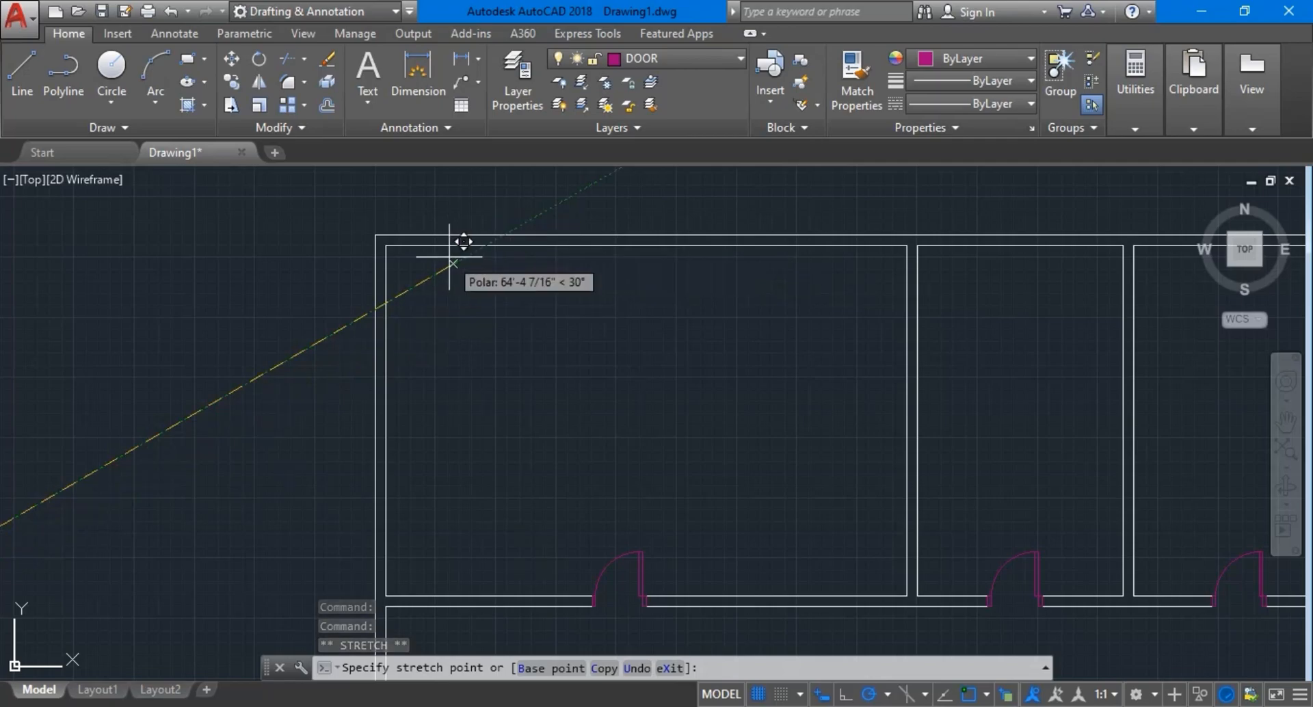
Move the window block to the upper-left room's inner top-left corner and slide it right within the top wall
scroll(441, 239, up, 4)
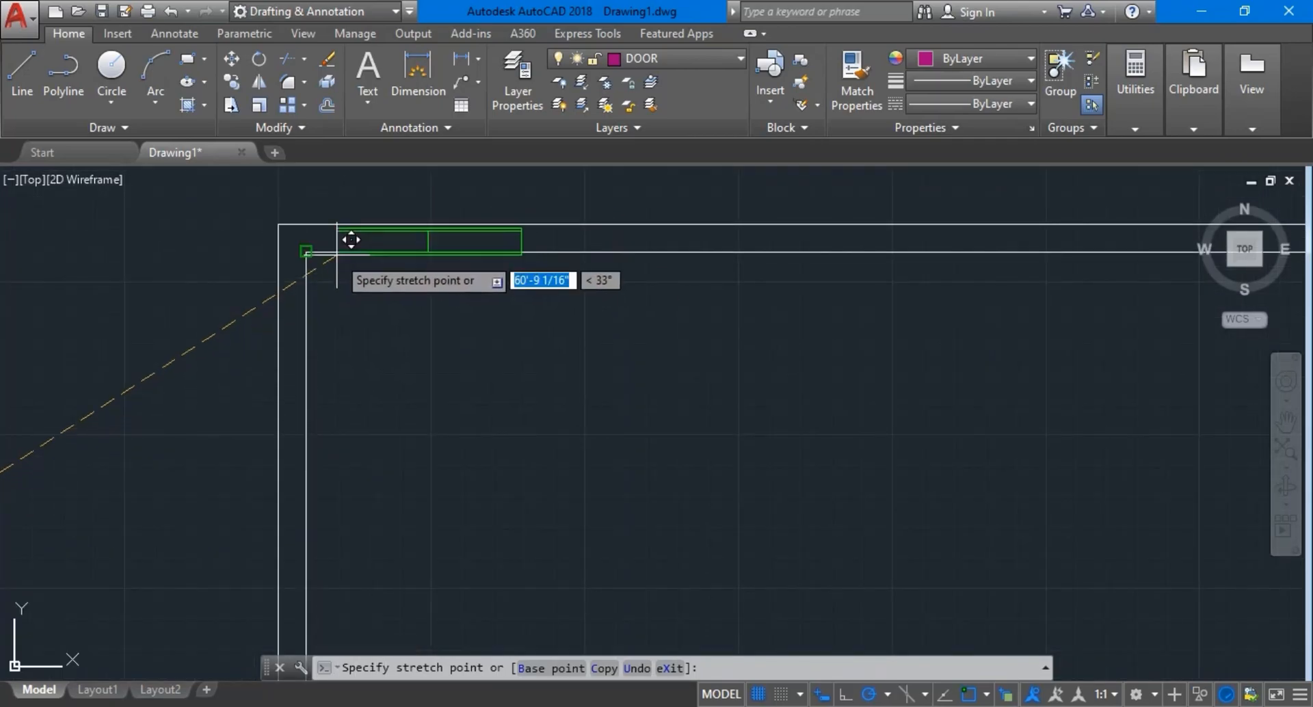
click(304, 252)
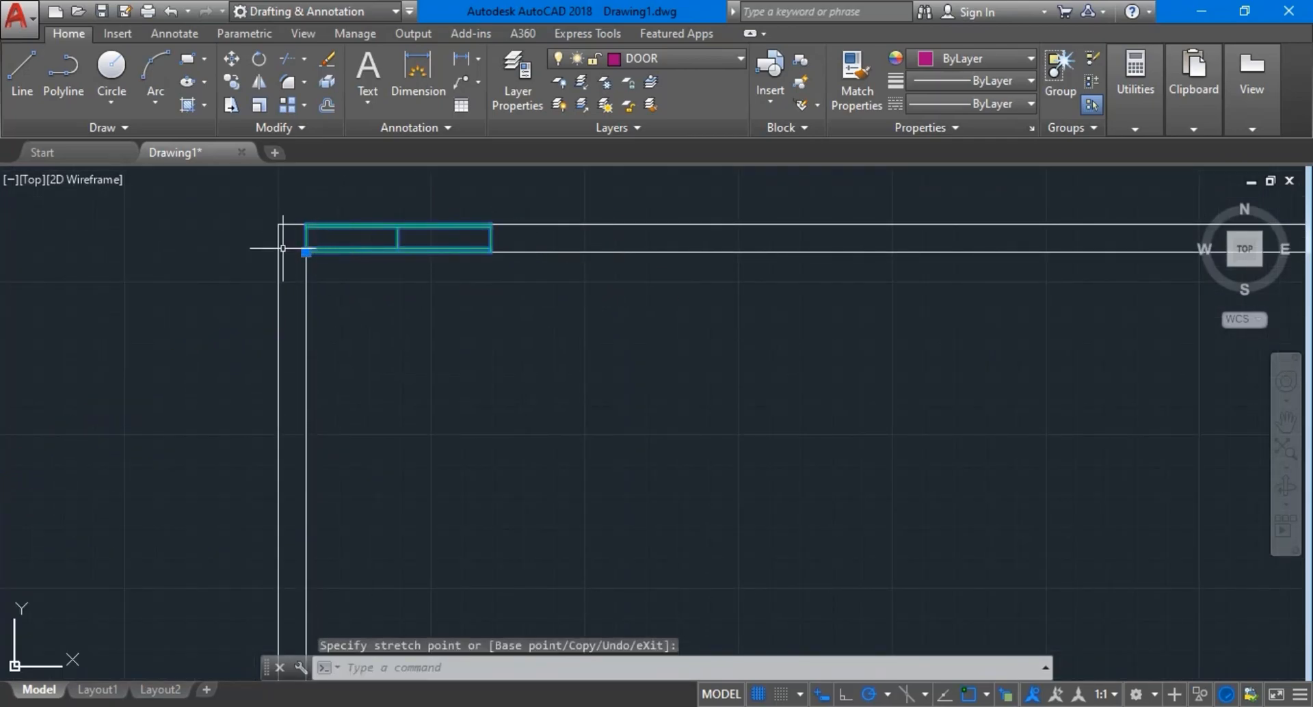
click(305, 251)
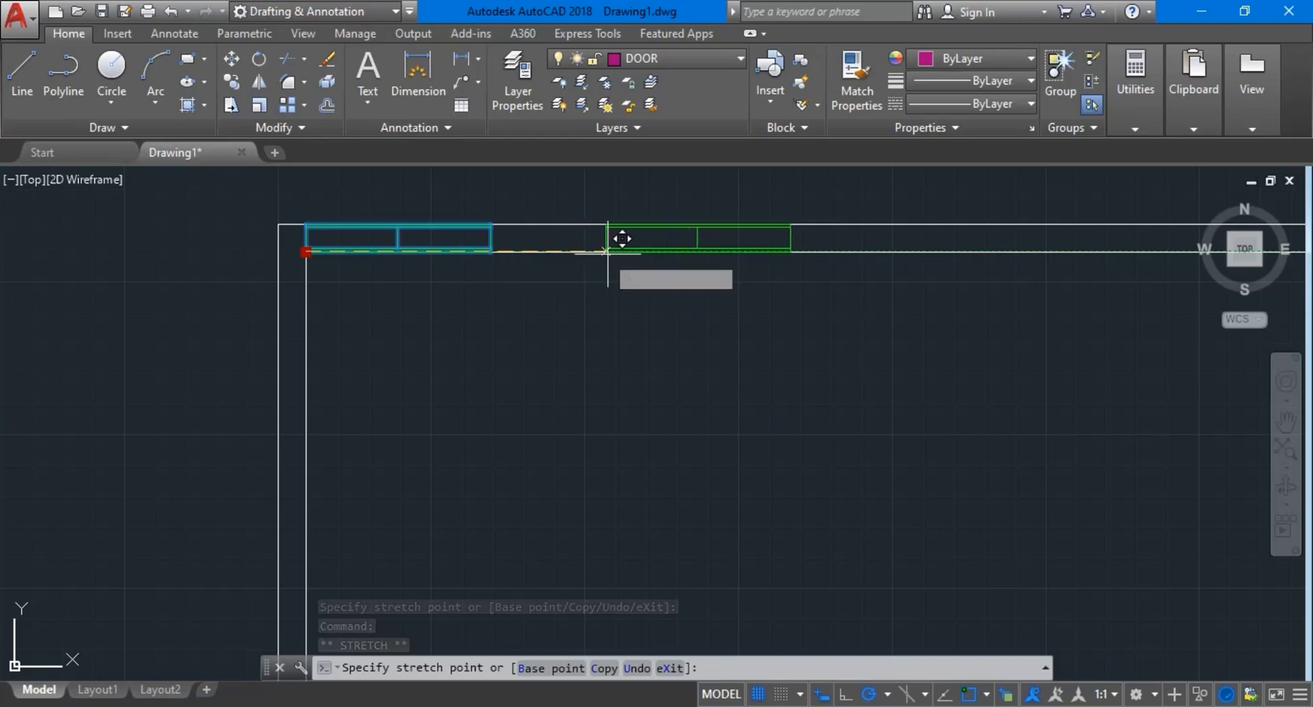
click(731, 251)
scroll(787, 258, down, 6)
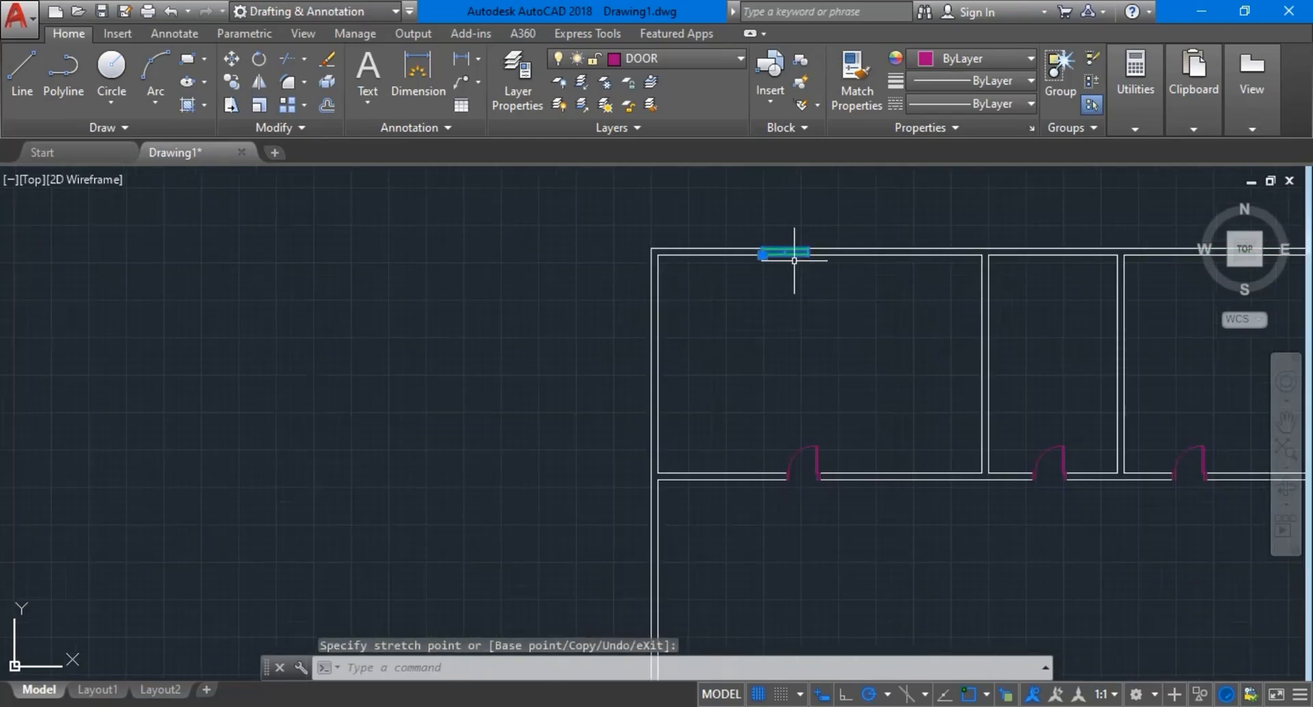
Shift the window further right along the top wall to roughly the middle of the upper-left room
scroll(762, 255, up, 5)
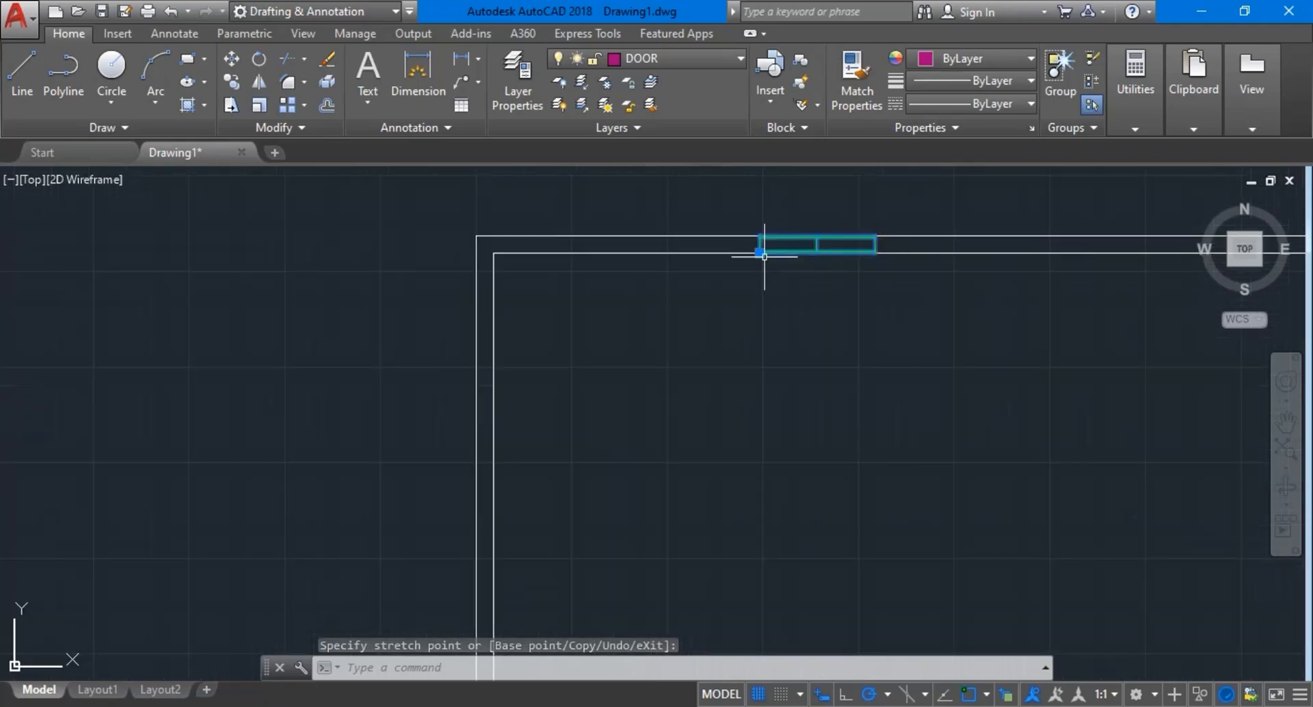
click(764, 257)
click(746, 256)
click(746, 256)
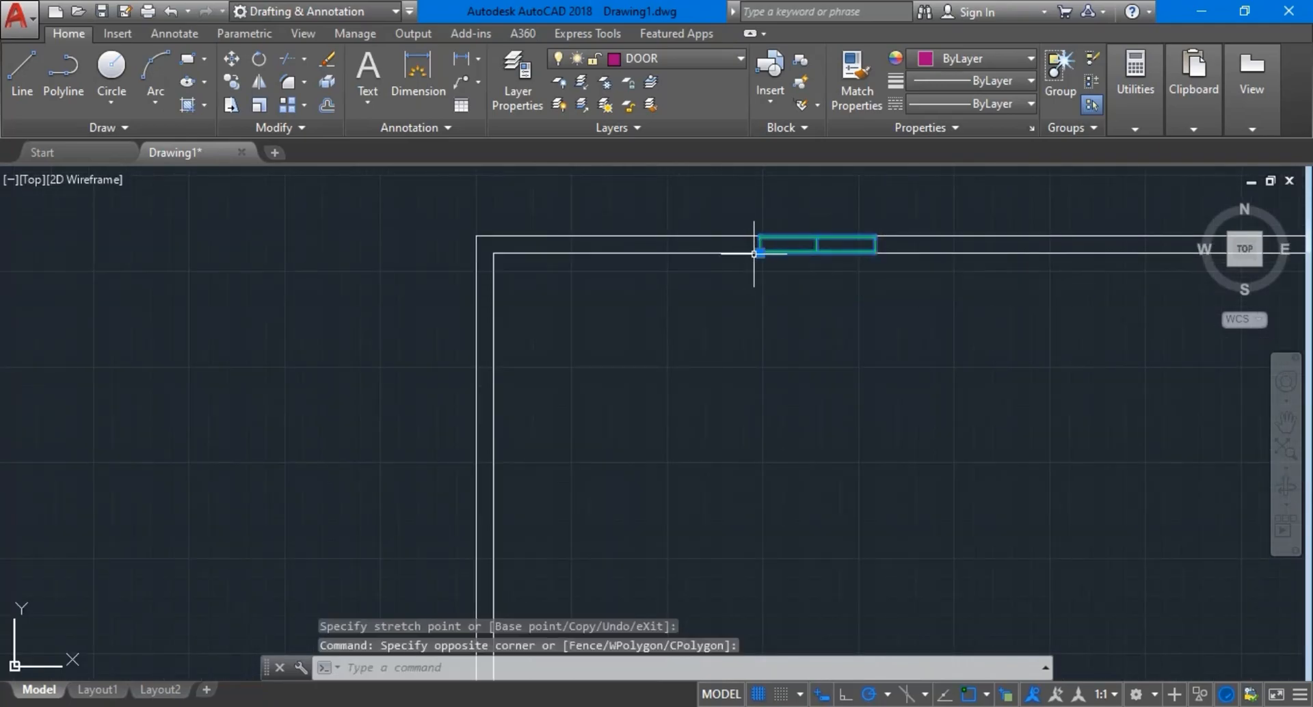
click(760, 253)
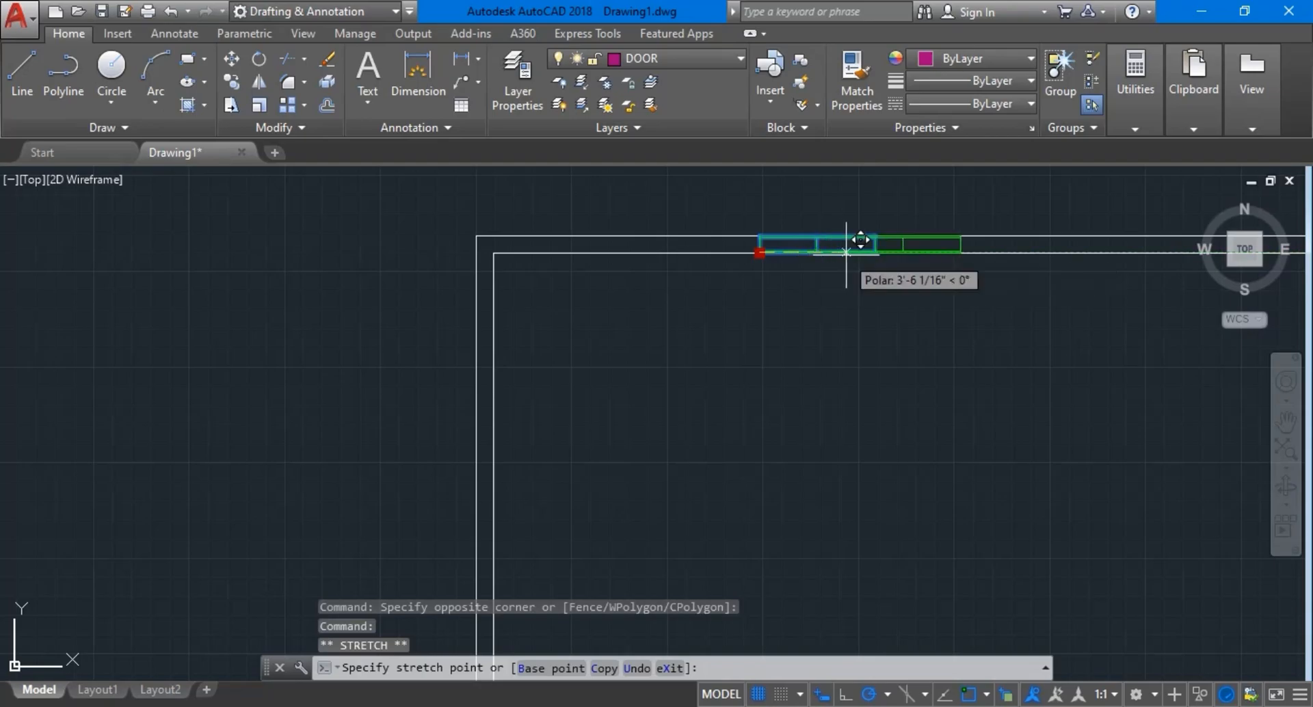
click(906, 253)
scroll(923, 247, down, 5)
scroll(1014, 244, up, 3)
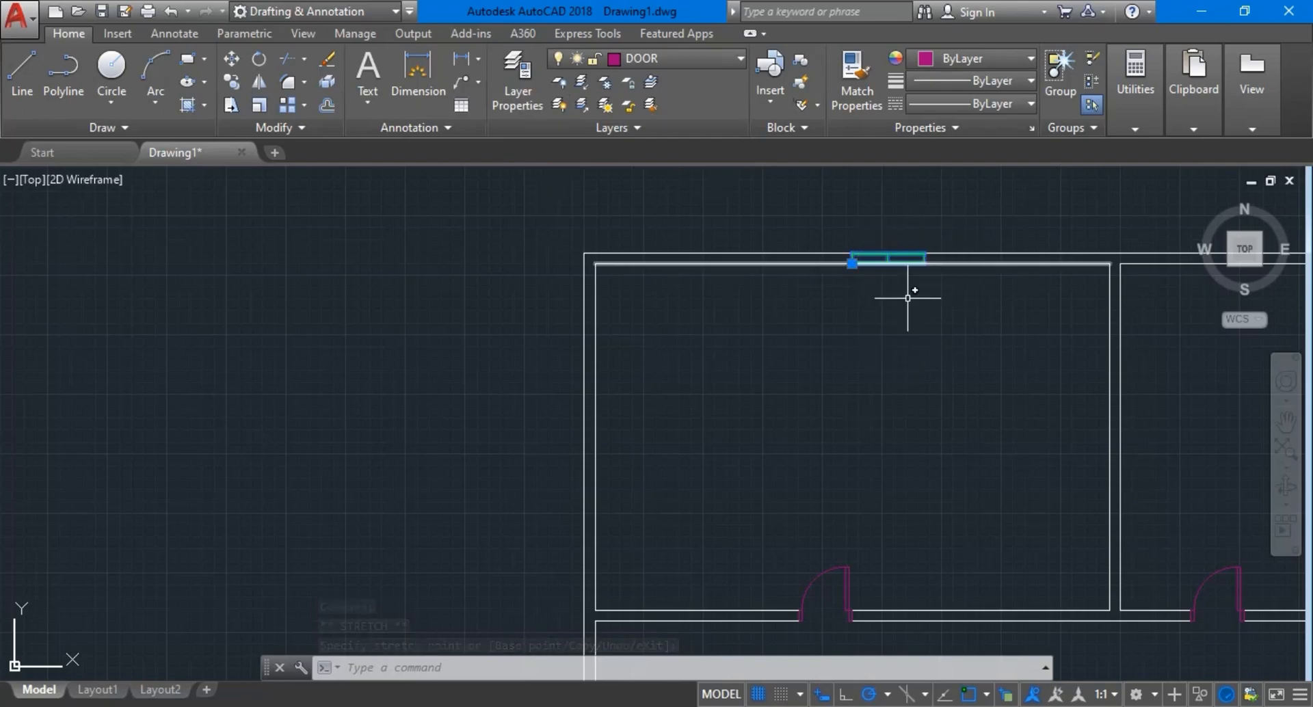
Copy the window from its lower-left corner into the top wall of the small middle room
click(230, 82)
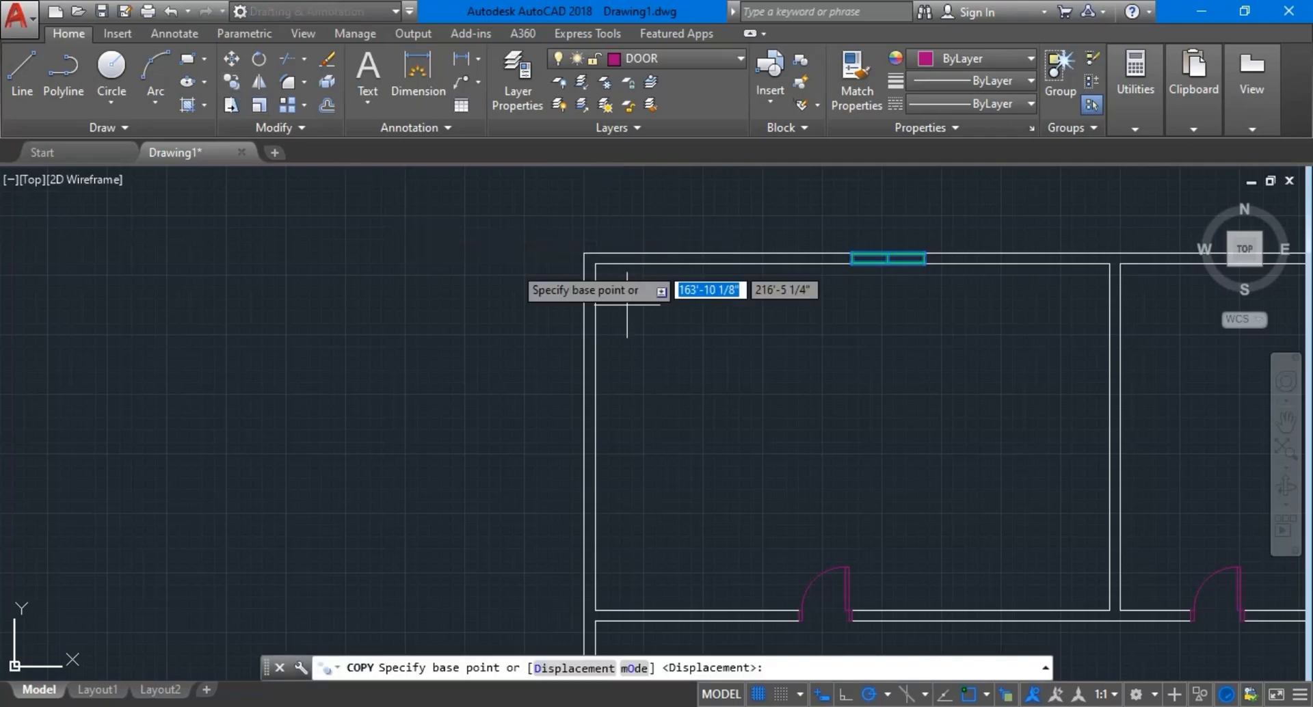
click(851, 258)
scroll(870, 285, down, 3)
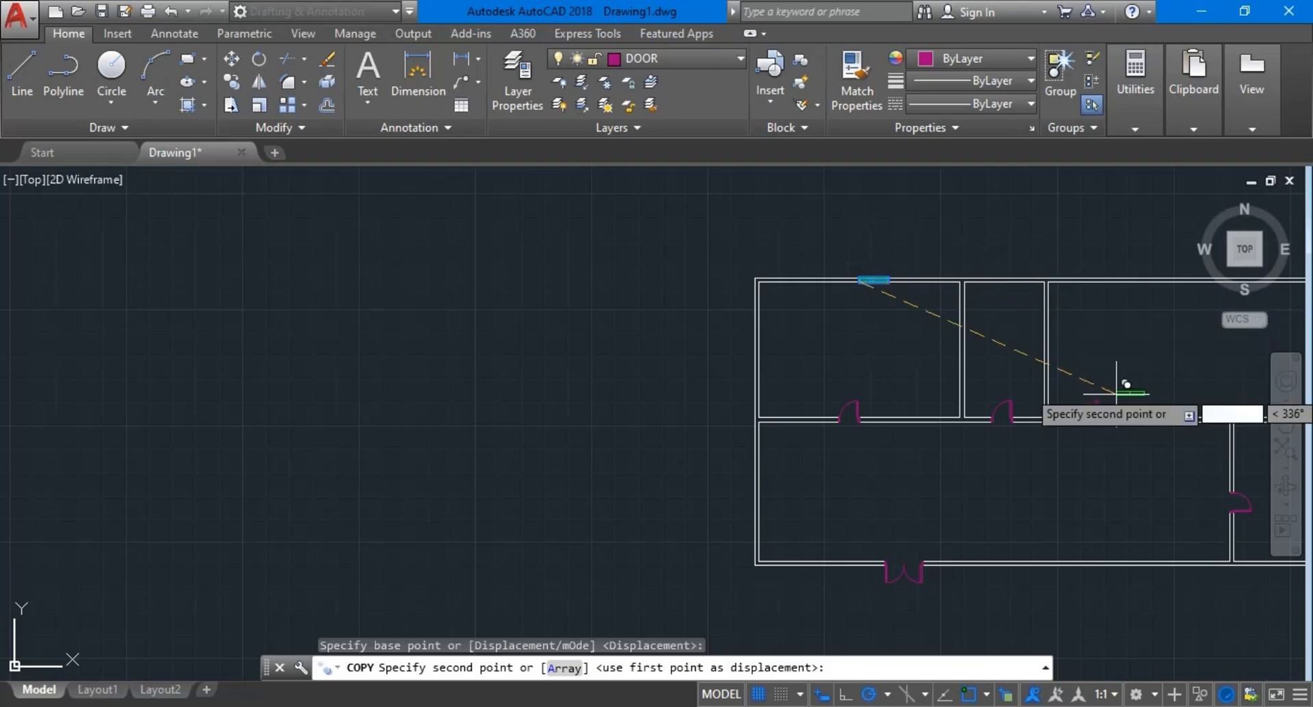
scroll(995, 282, up, 4)
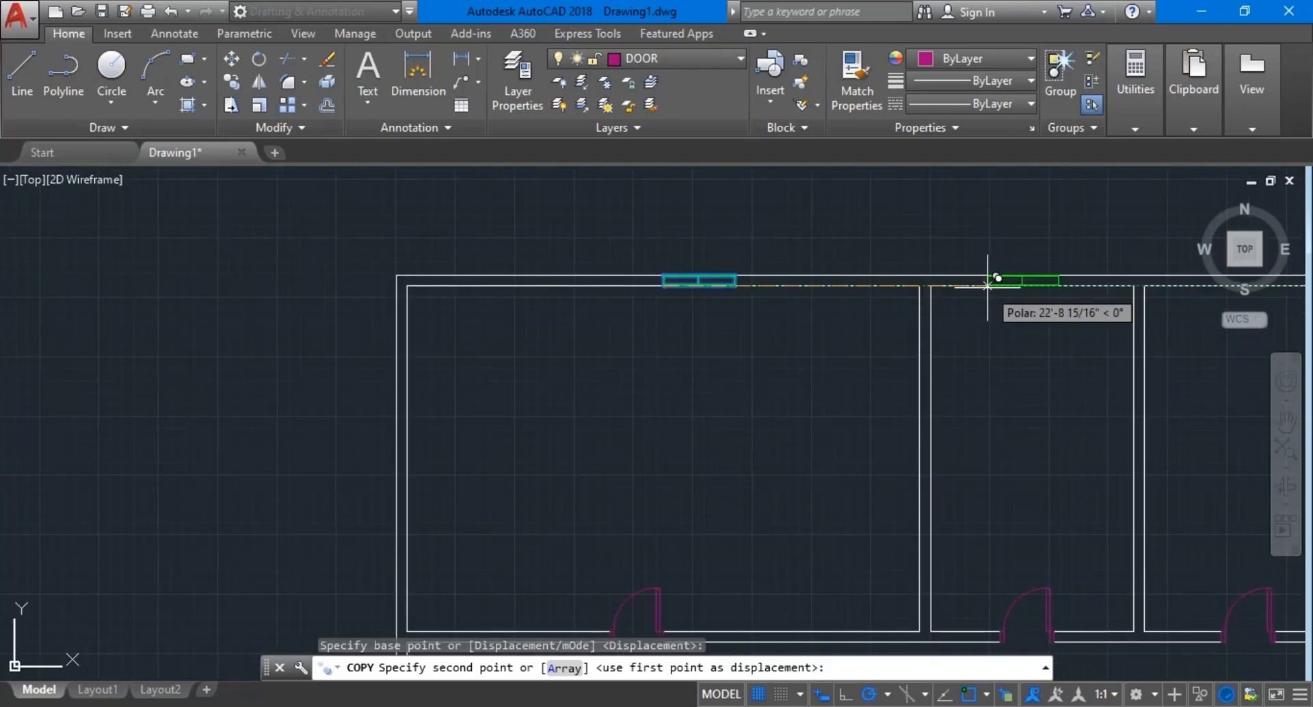
click(987, 284)
Place two more window copies in the top wall of the upper-right room
scroll(1039, 284, down, 5)
scroll(1099, 296, up, 7)
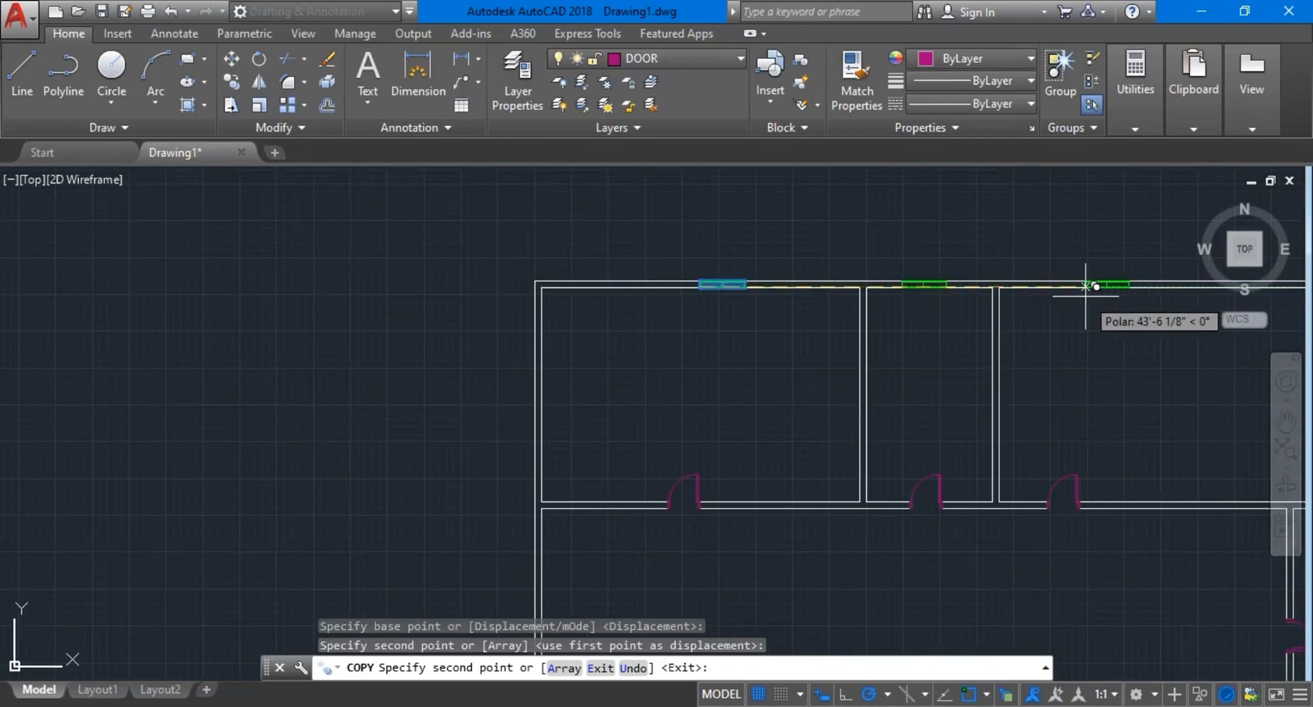
click(1088, 285)
scroll(1132, 284, down, 6)
scroll(1164, 289, up, 2)
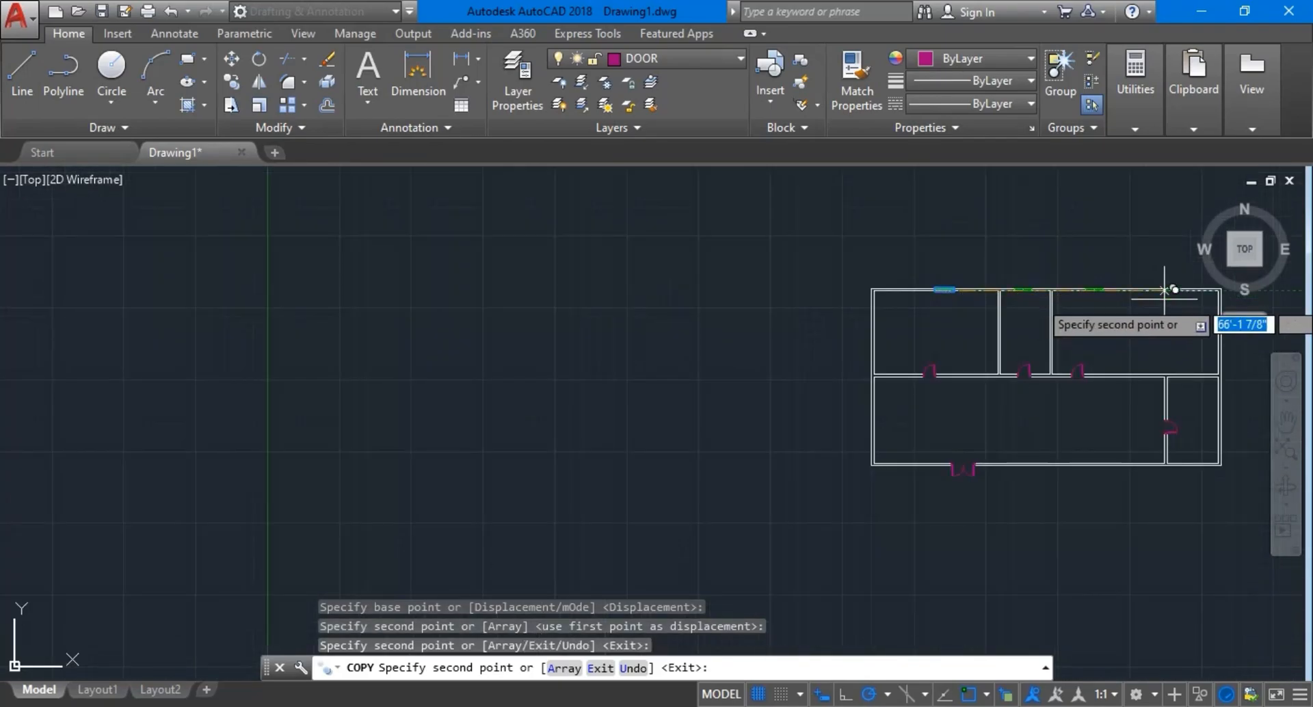
click(1166, 286)
scroll(1171, 314, down, 2)
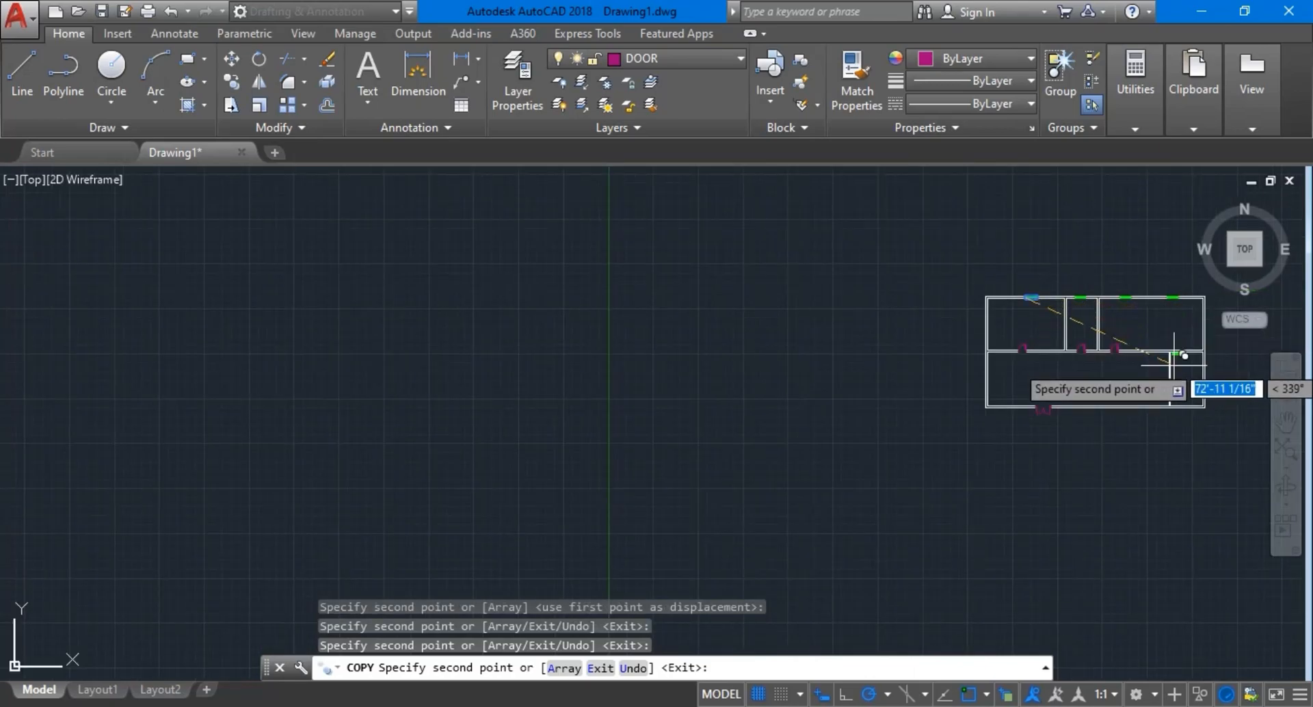
Place two horizontal window copies at the right outer wall, one beside the upper-right room and one at the partition level
scroll(1190, 342, down, 6)
scroll(1201, 329, up, 3)
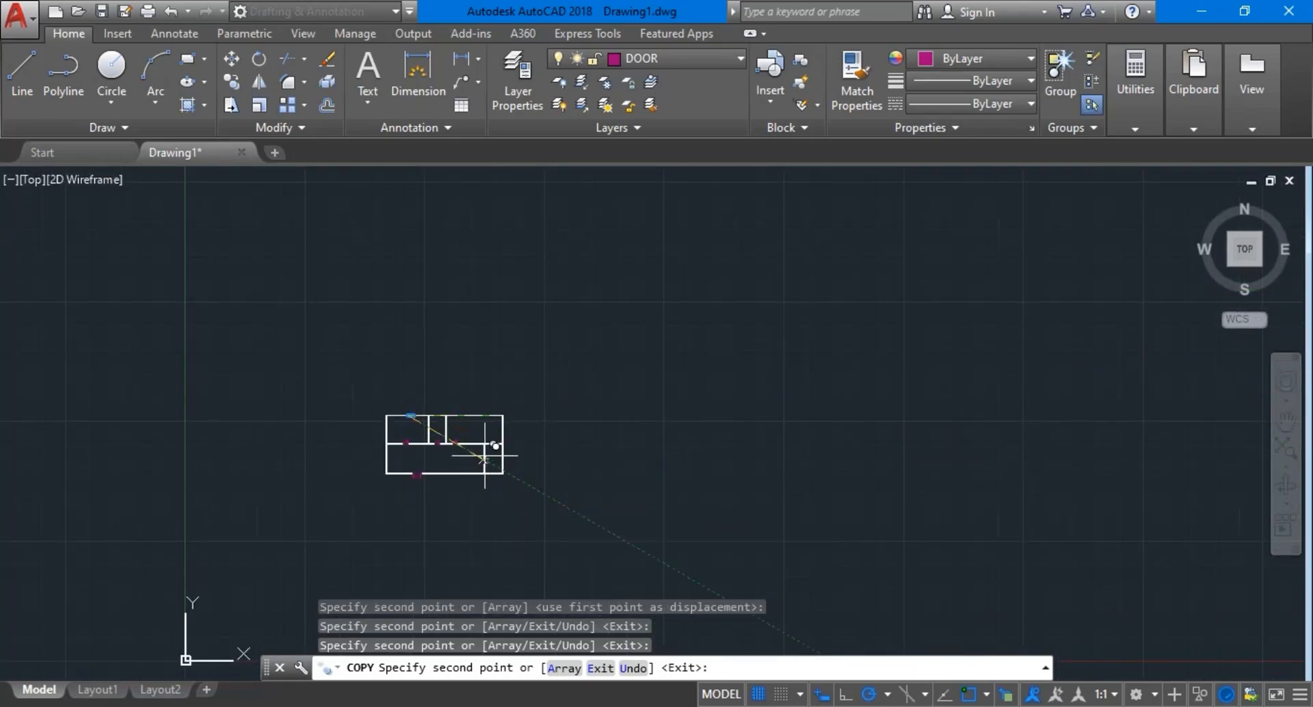
scroll(486, 454, up, 5)
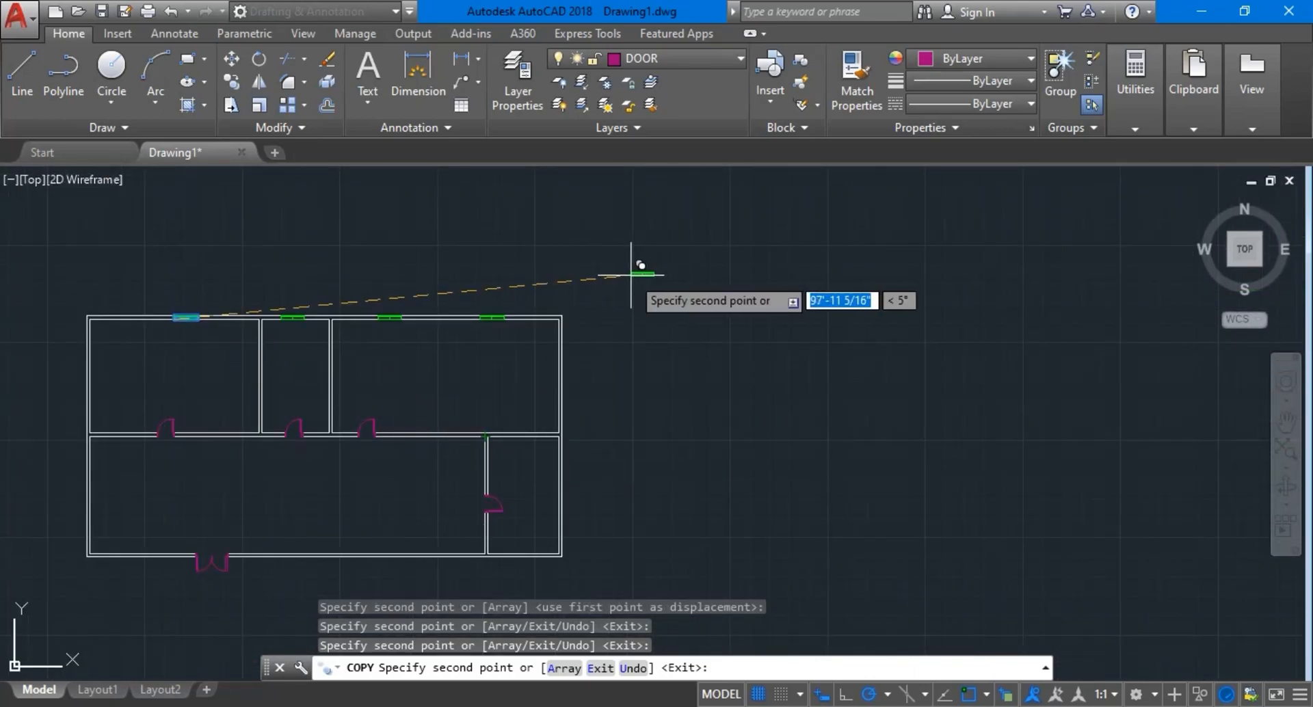
click(567, 379)
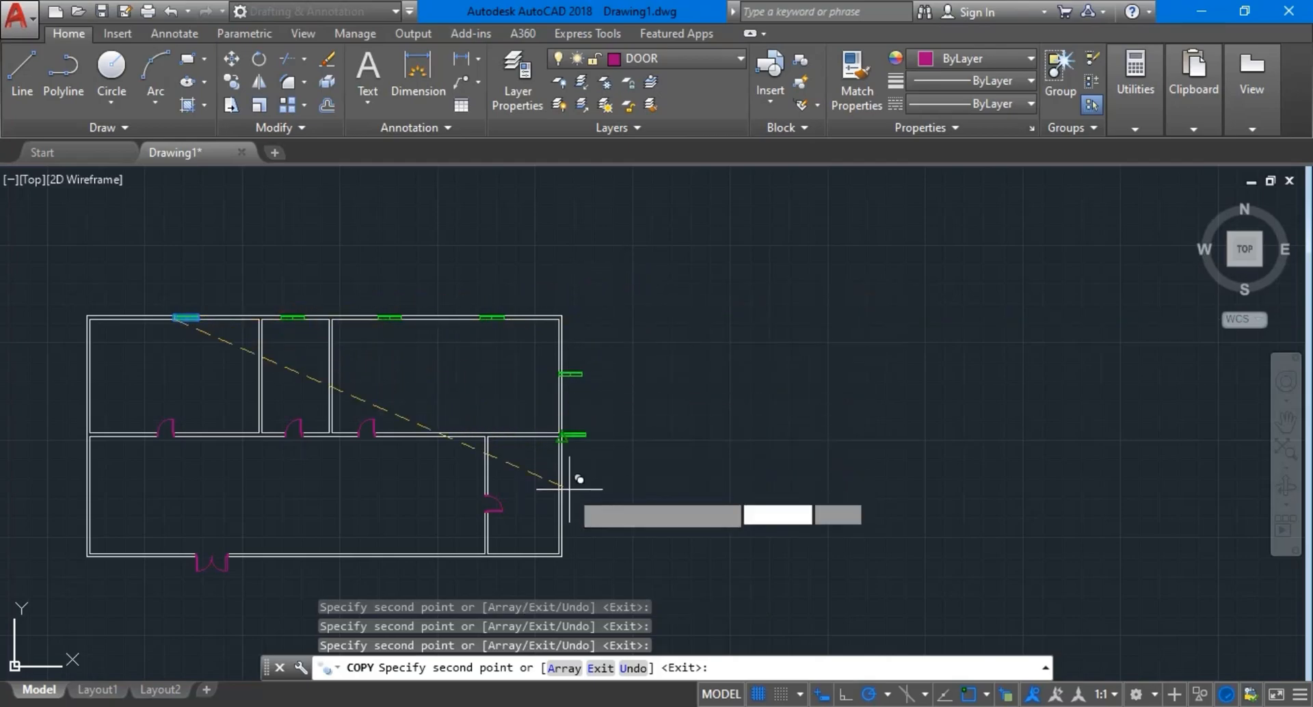
Place four window copies along the bottom outer wall, one in the small right room and three in the large lower room
click(519, 558)
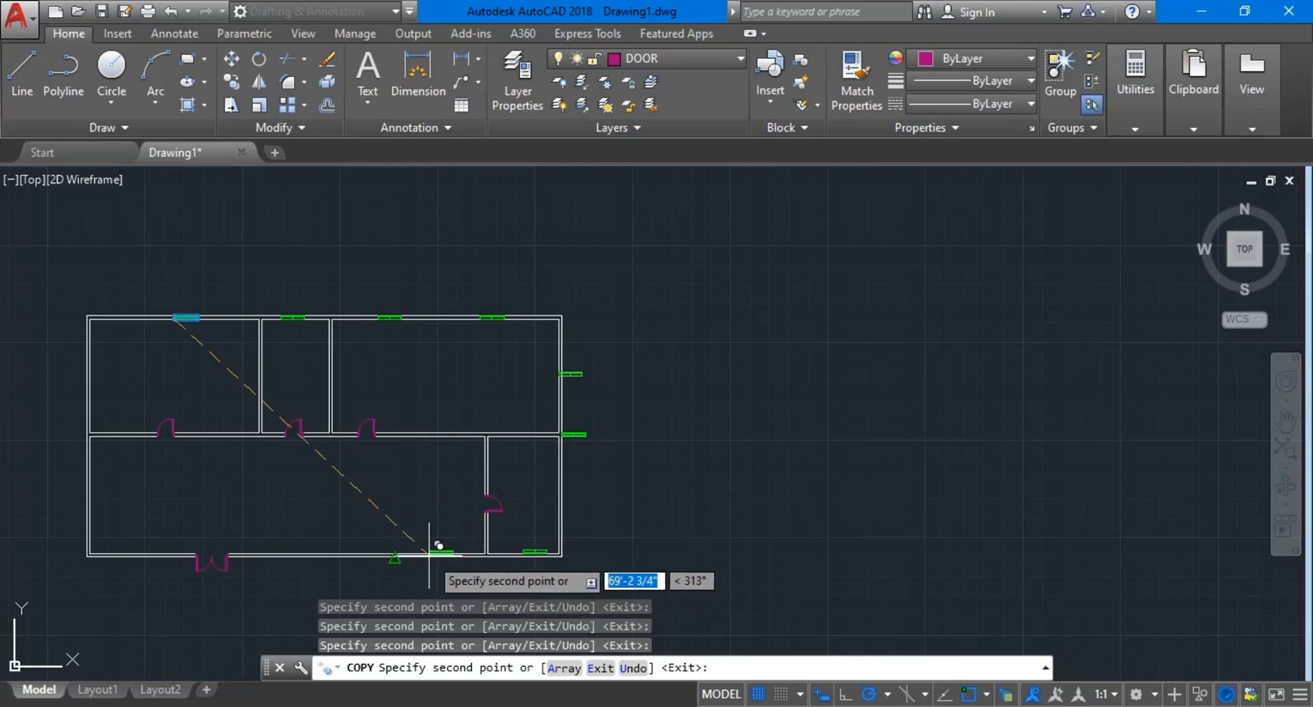
click(395, 554)
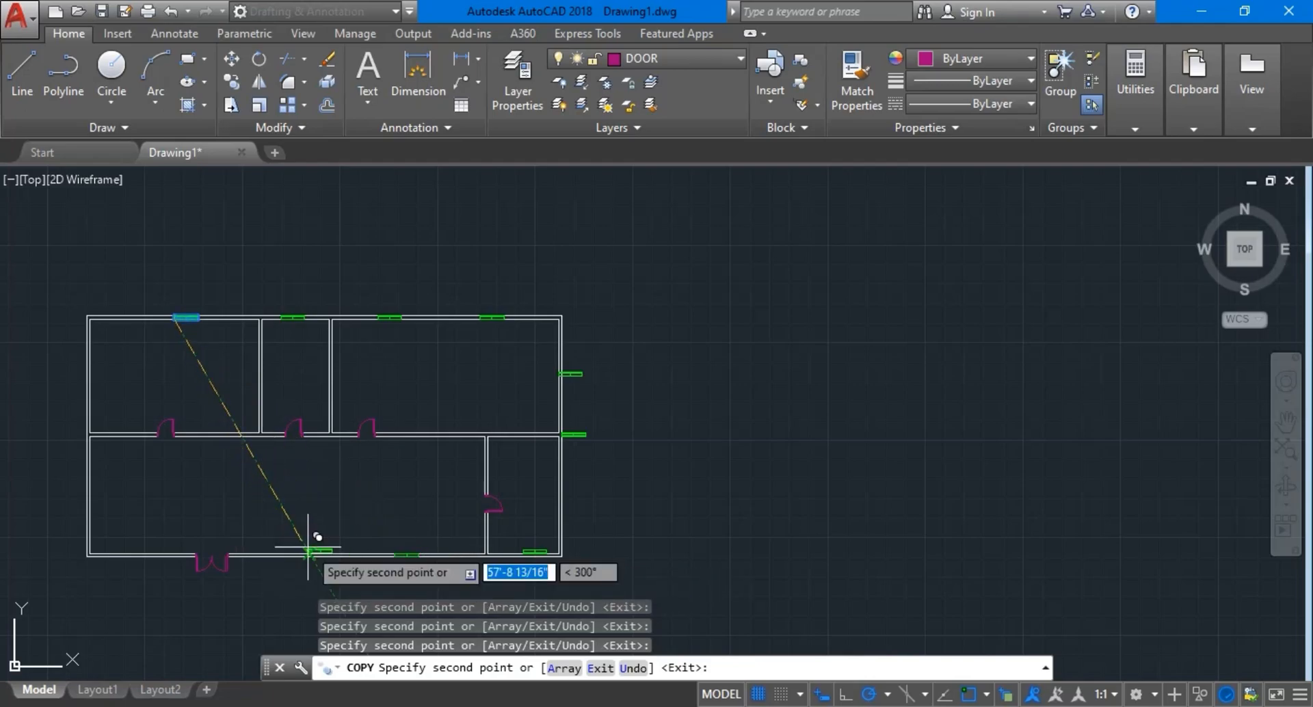
click(306, 554)
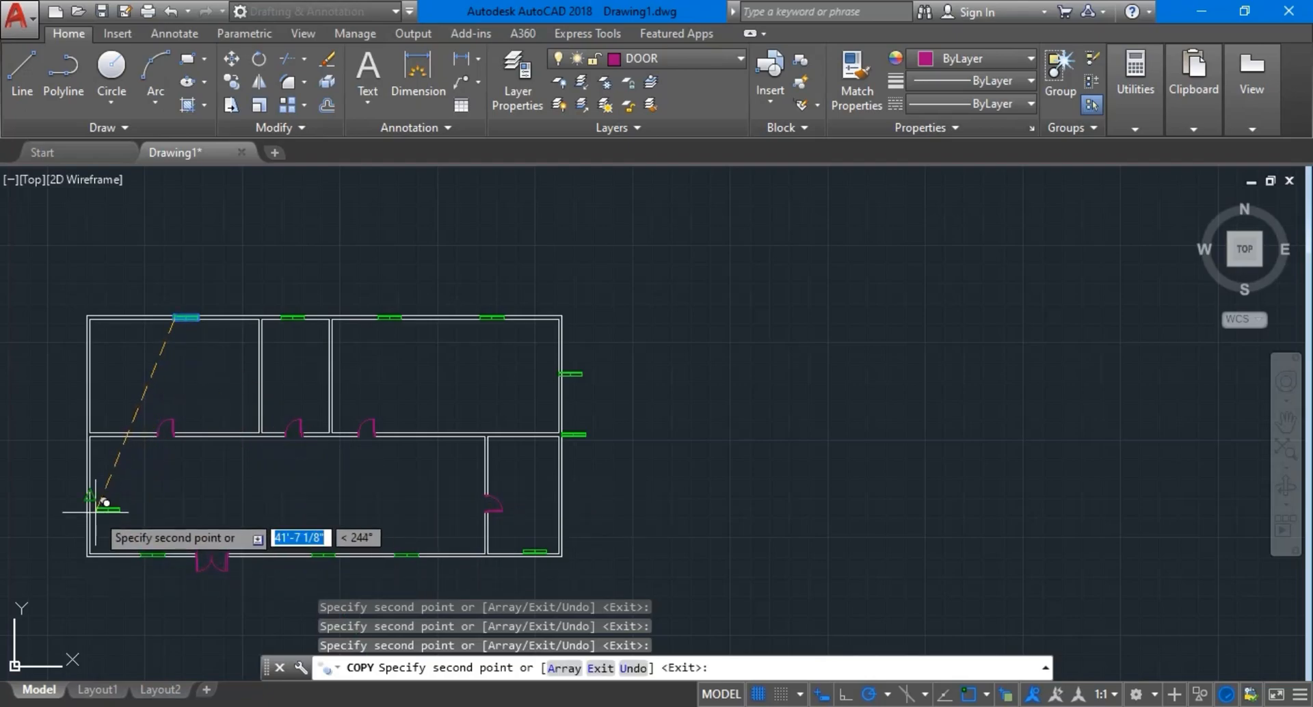
Place two window copies at the left outer wall, one in each left-hand room, and finish copying
click(95, 483)
click(92, 365)
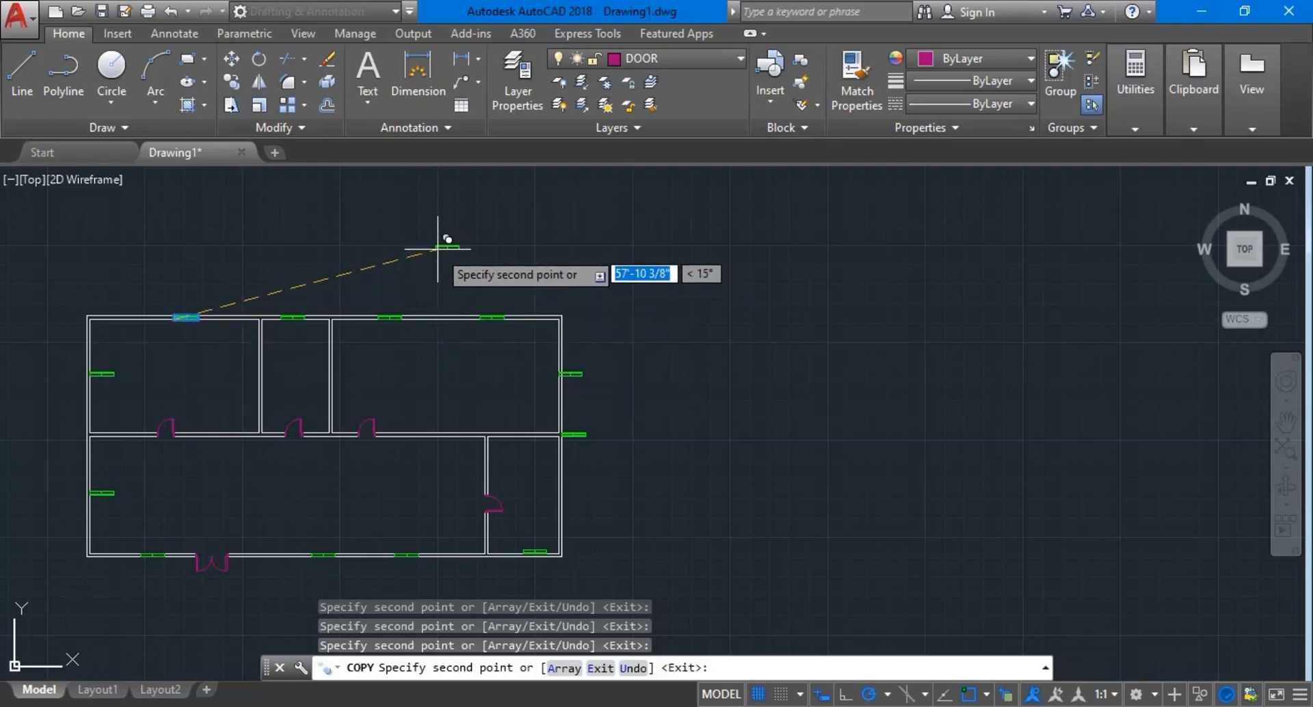
key(Escape)
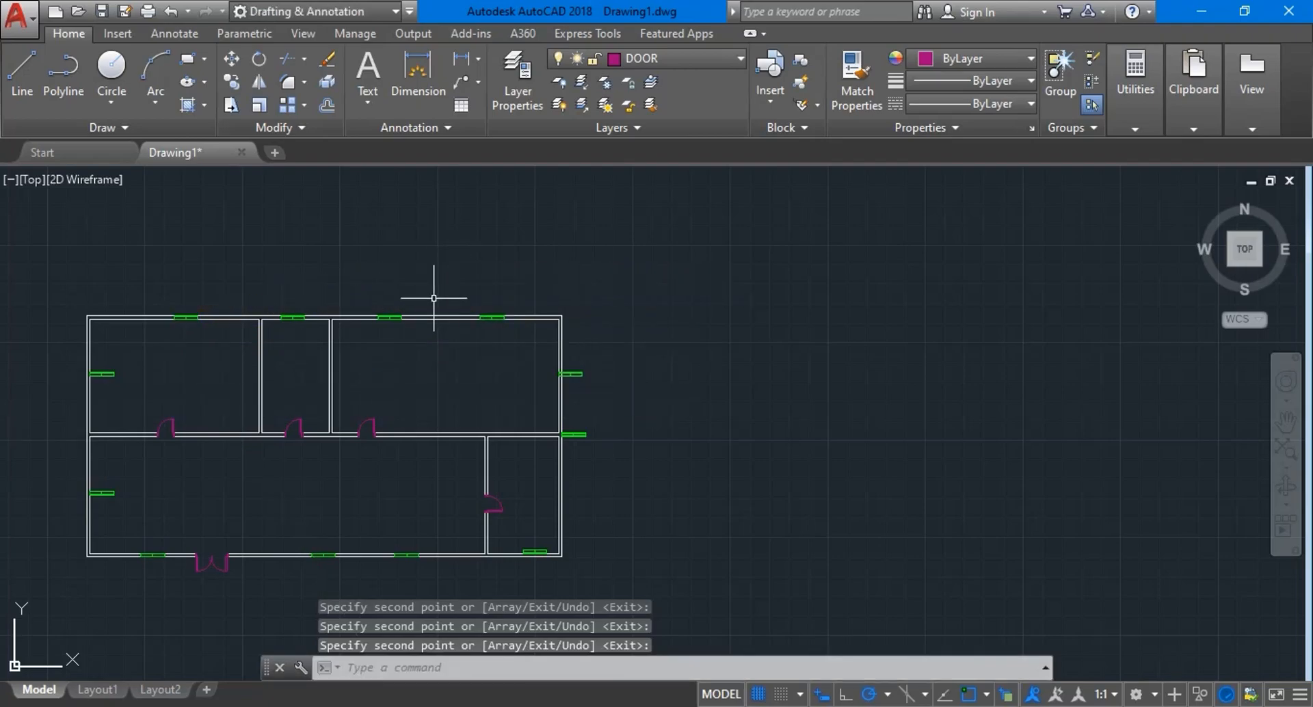
Rotate the upper window at the right outer wall 90° counterclockwise about its upper-left corner
scroll(559, 371, up, 5)
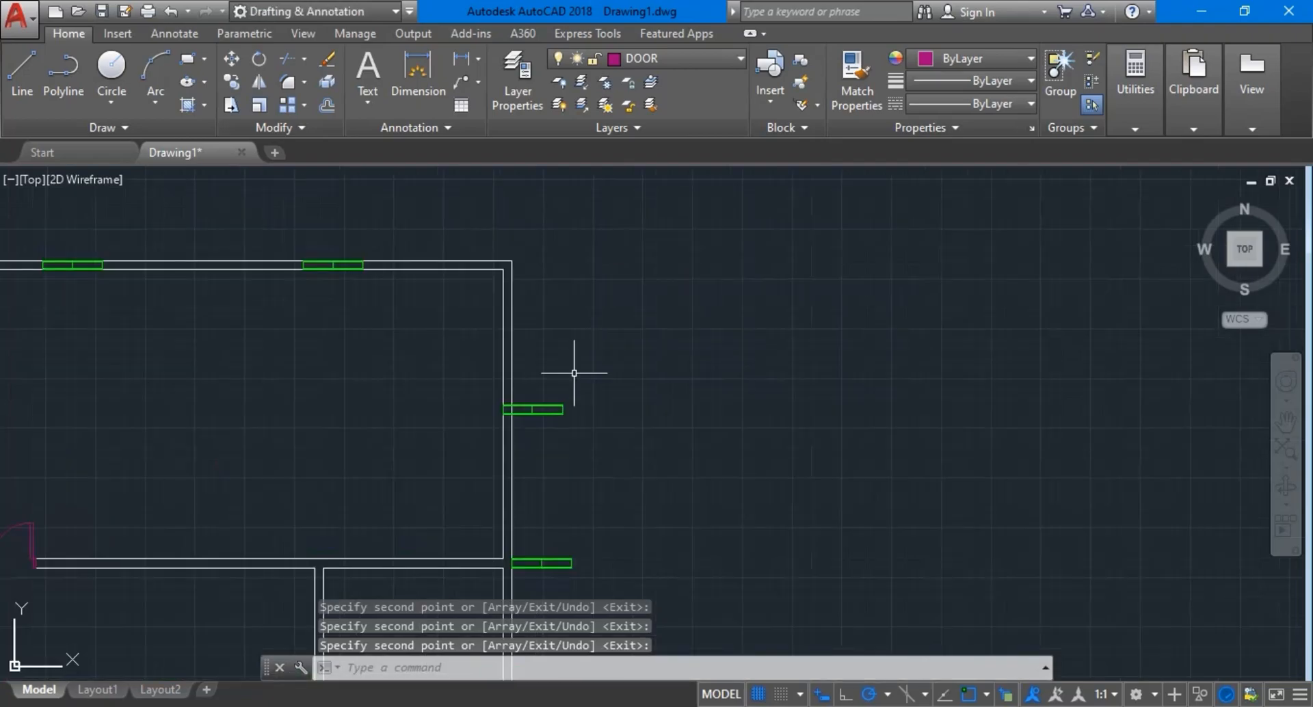
click(533, 418)
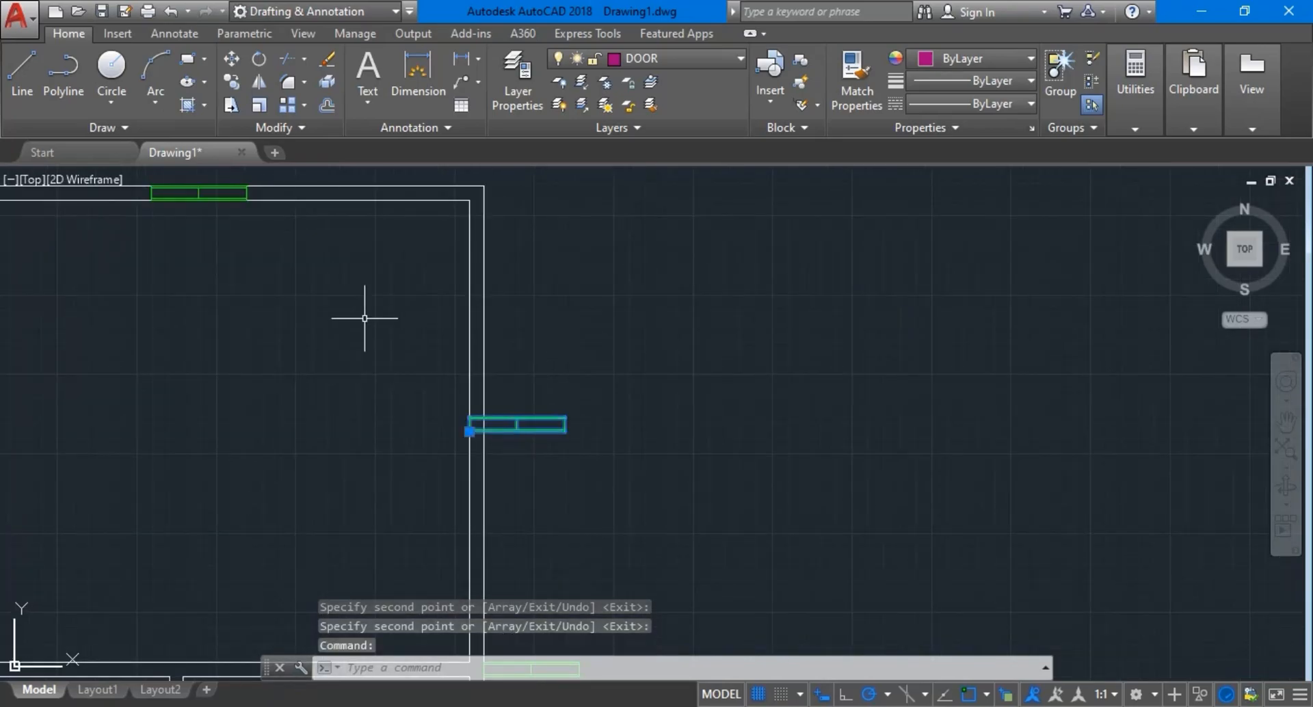
click(261, 59)
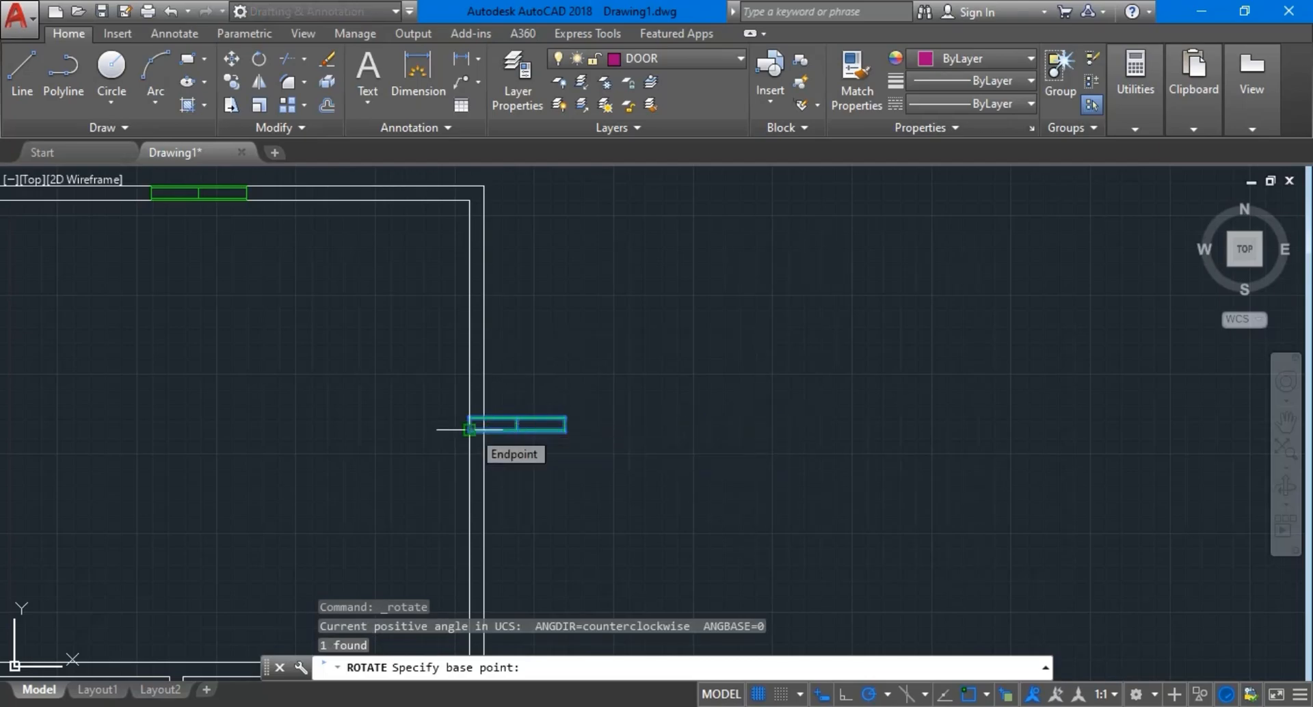
click(471, 417)
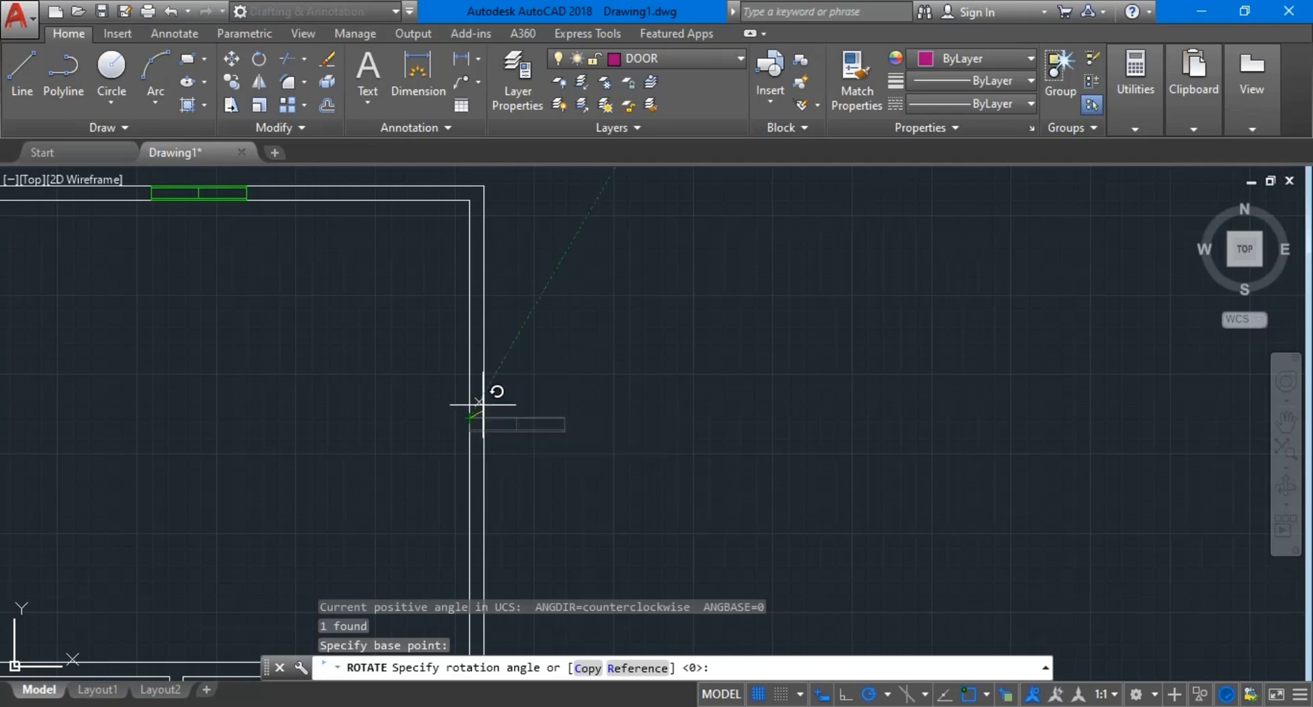
click(472, 284)
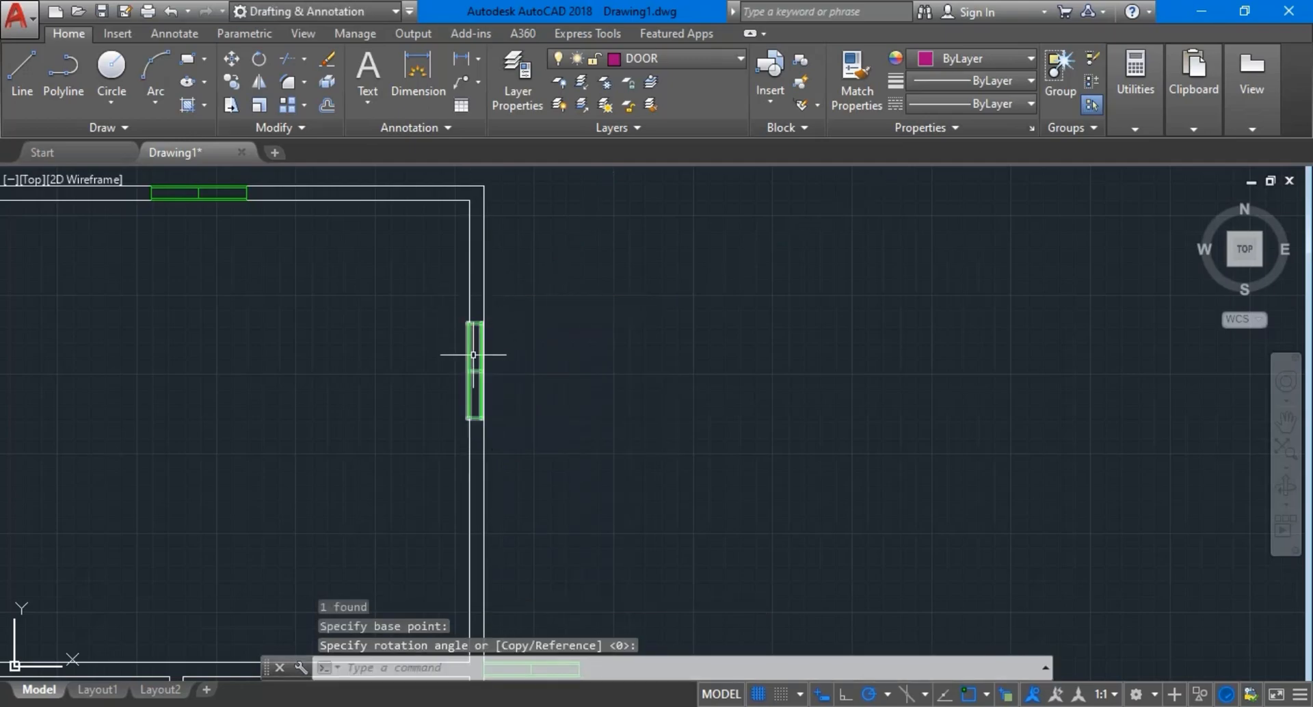
Move the rotated window down along the right outer wall, aligning its edge with the wall's outer face
click(482, 418)
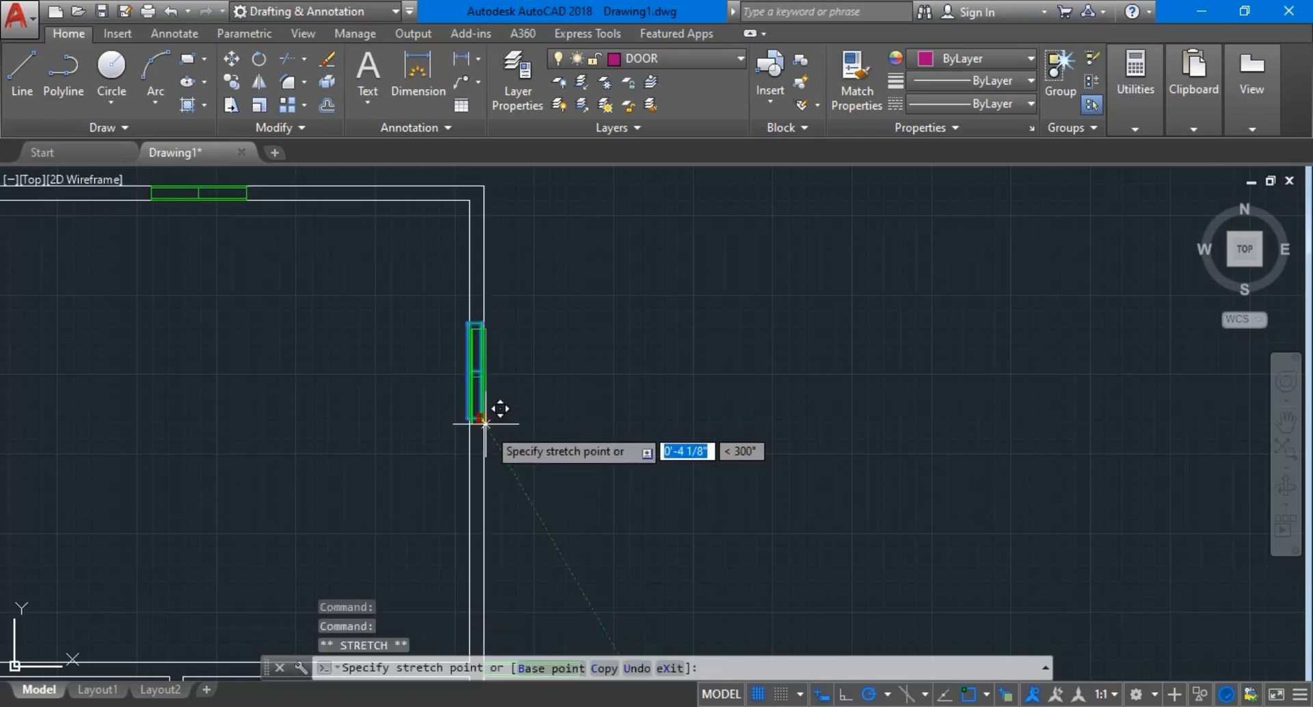
click(482, 470)
scroll(495, 473, down, 5)
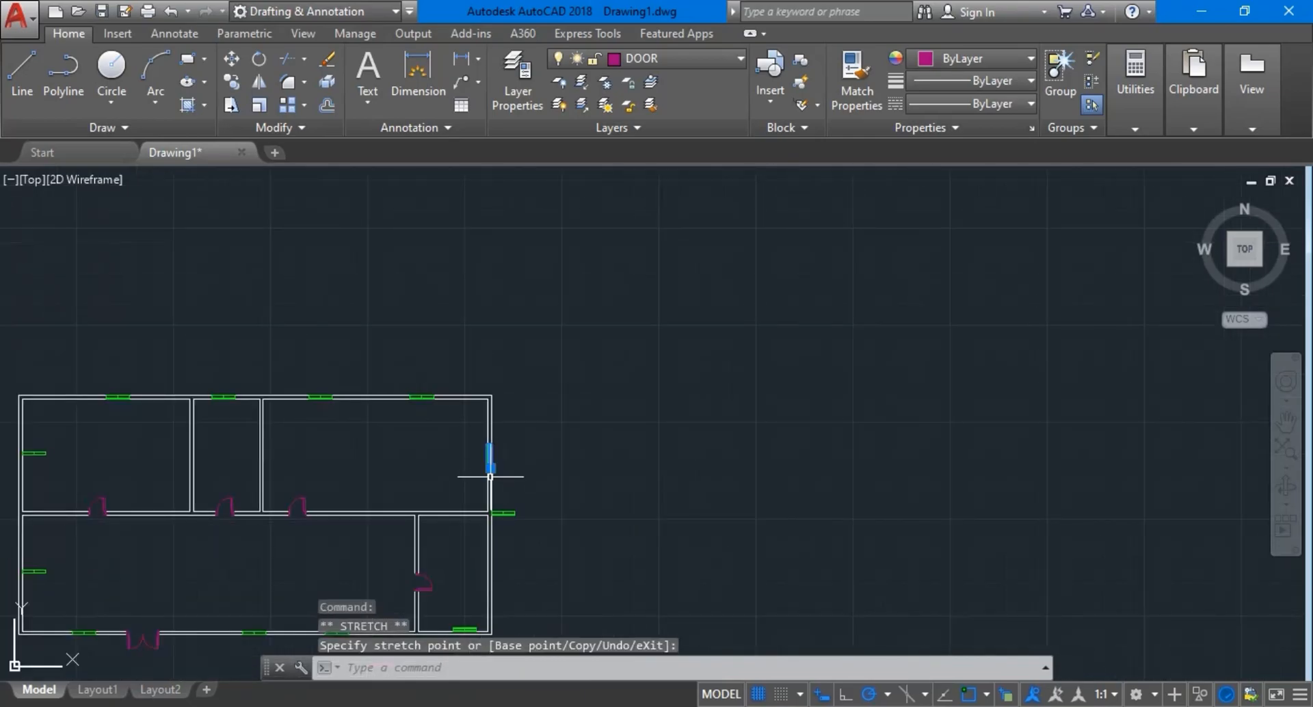
click(507, 510)
key(Escape)
Rotate the lower window at the right outer wall 90° clockwise about its upper-left corner
scroll(602, 274, up, 2)
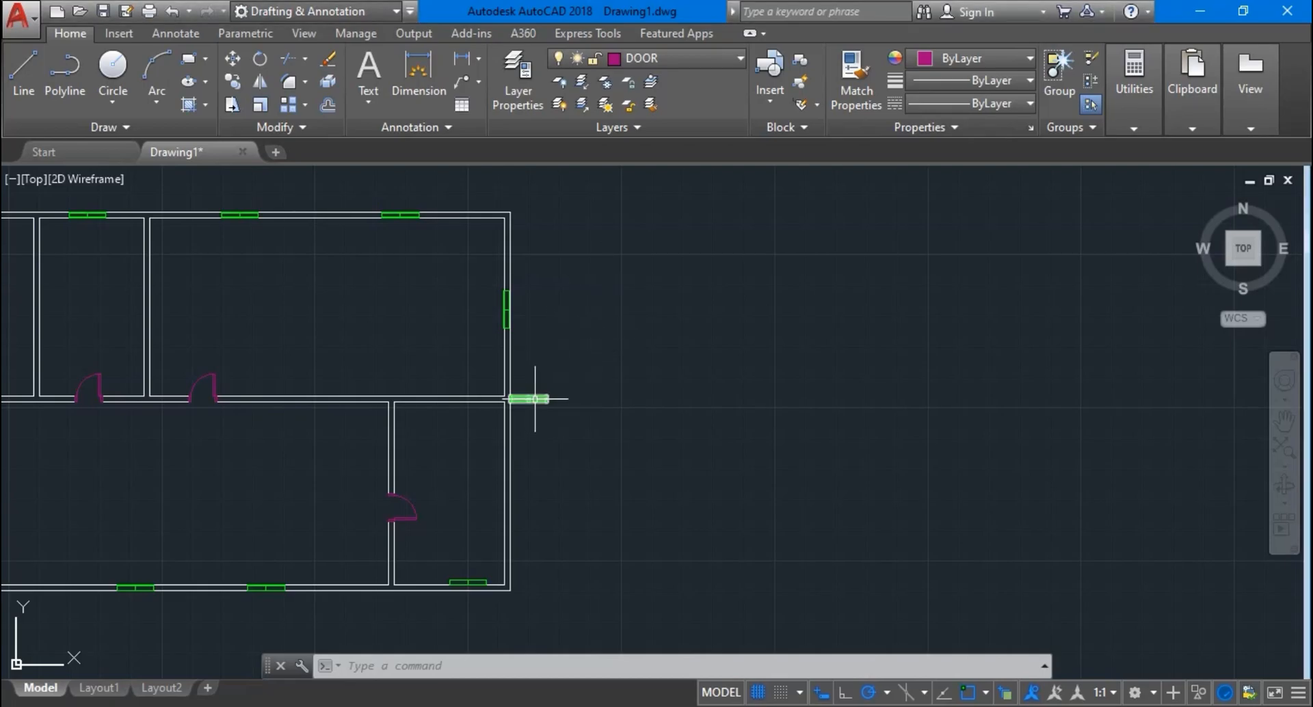
scroll(532, 413, up, 2)
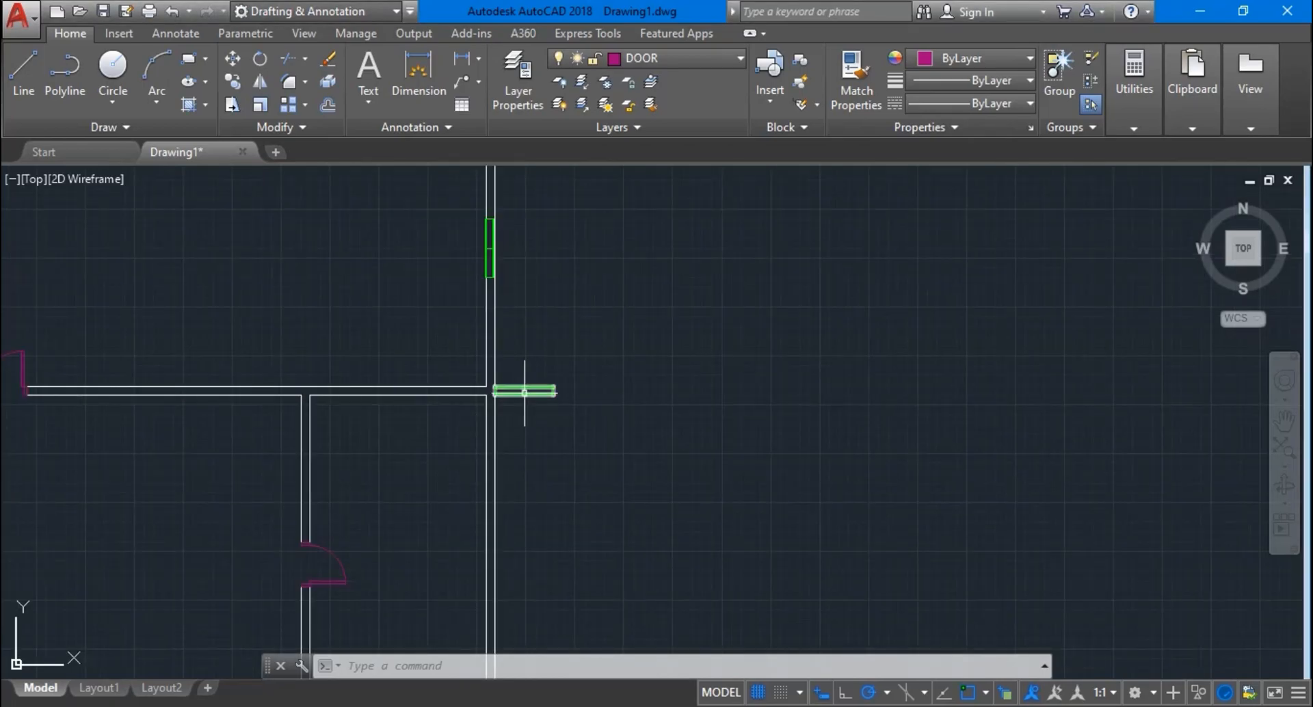
click(267, 56)
scroll(515, 406, up, 2)
scroll(513, 406, up, 2)
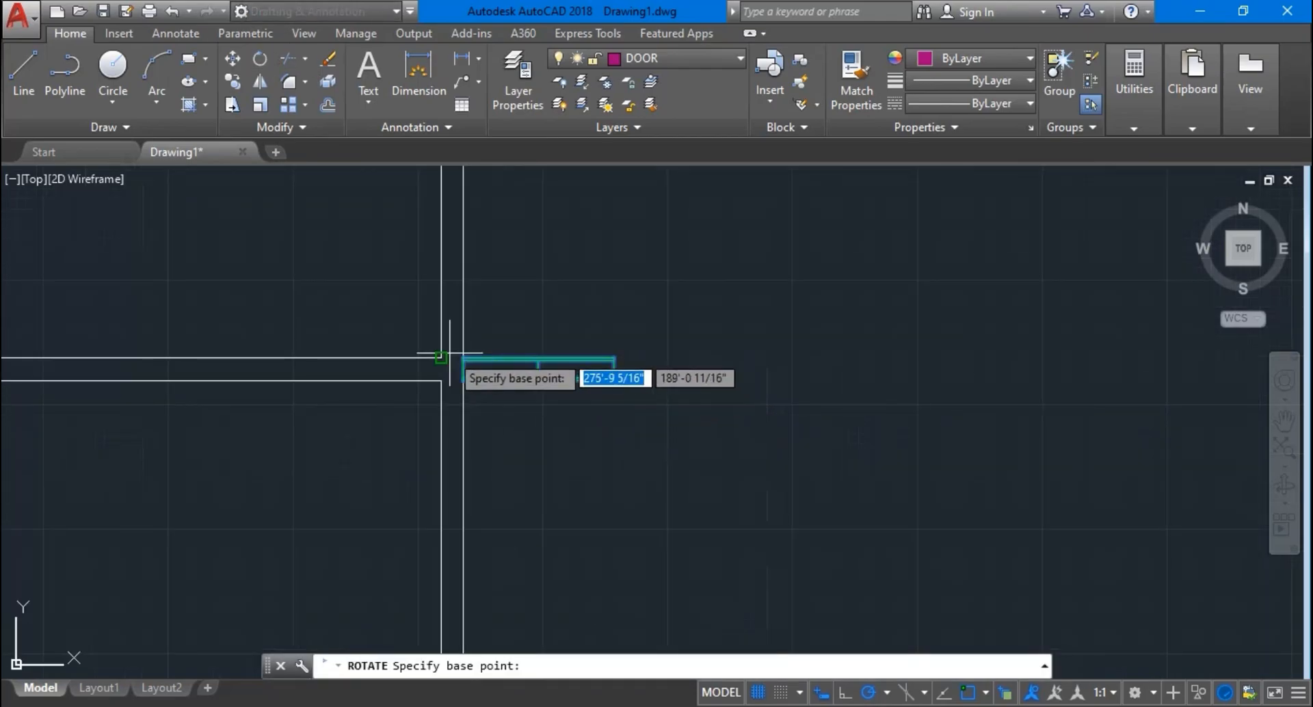
click(463, 360)
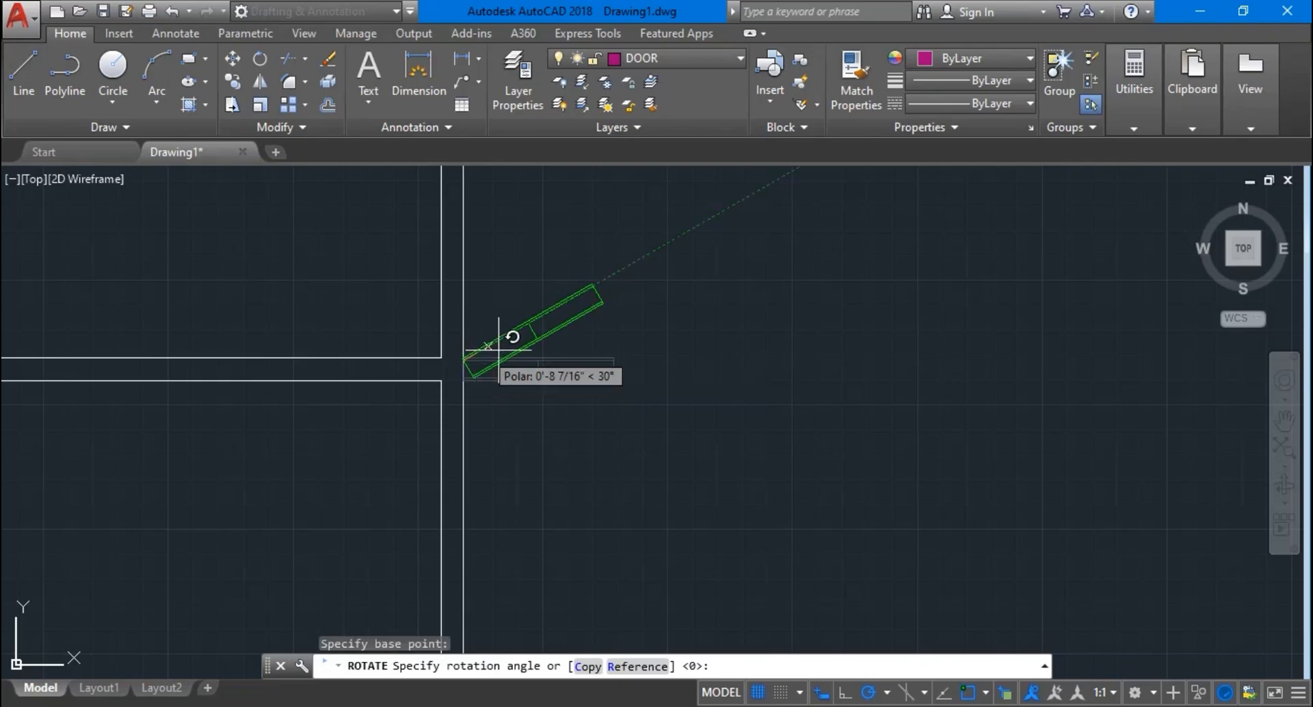
scroll(466, 581, down, 2)
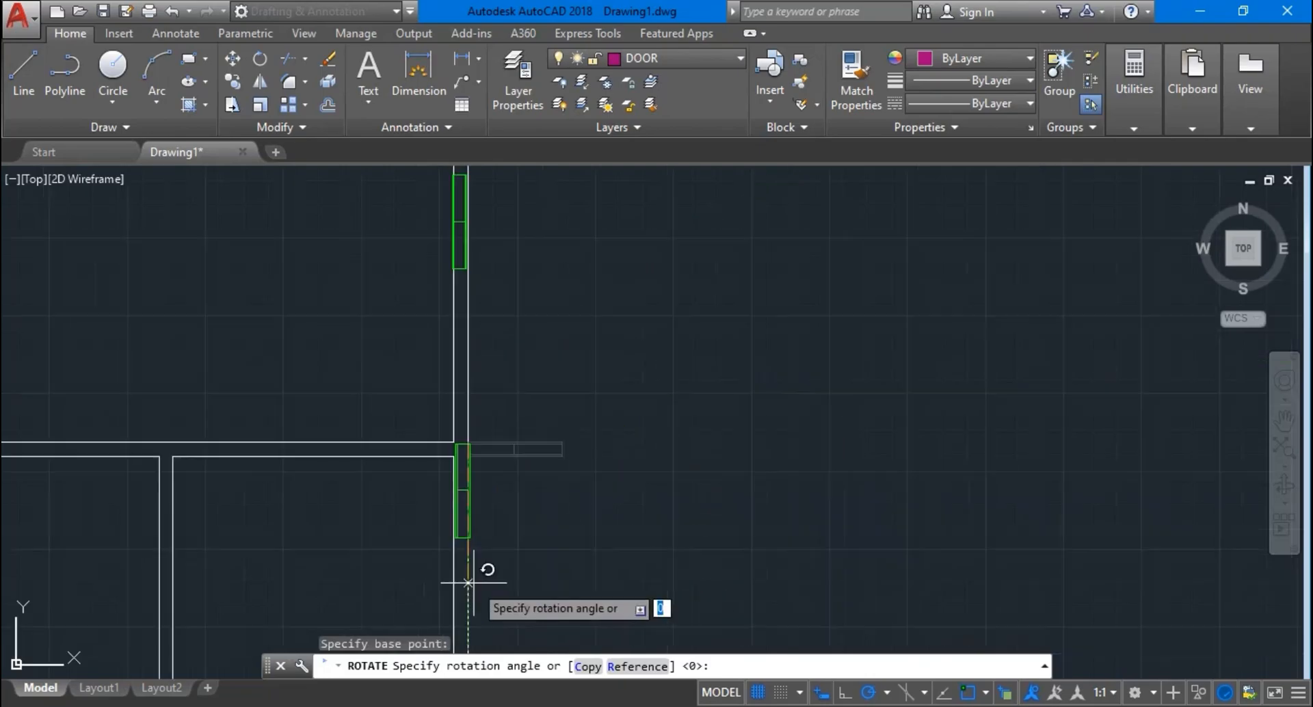
click(470, 589)
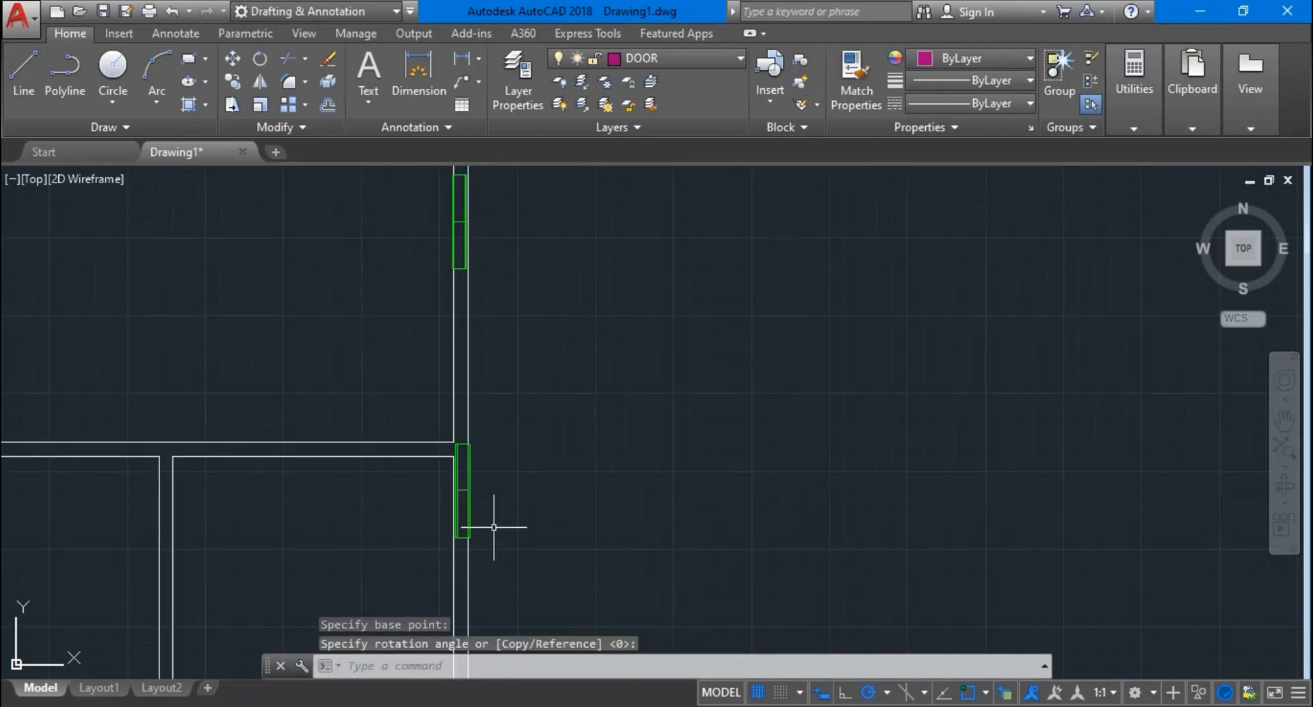
Move the lower window on the right outer wall straight down the wall to about the middle of the small room
click(469, 493)
scroll(461, 492, down, 5)
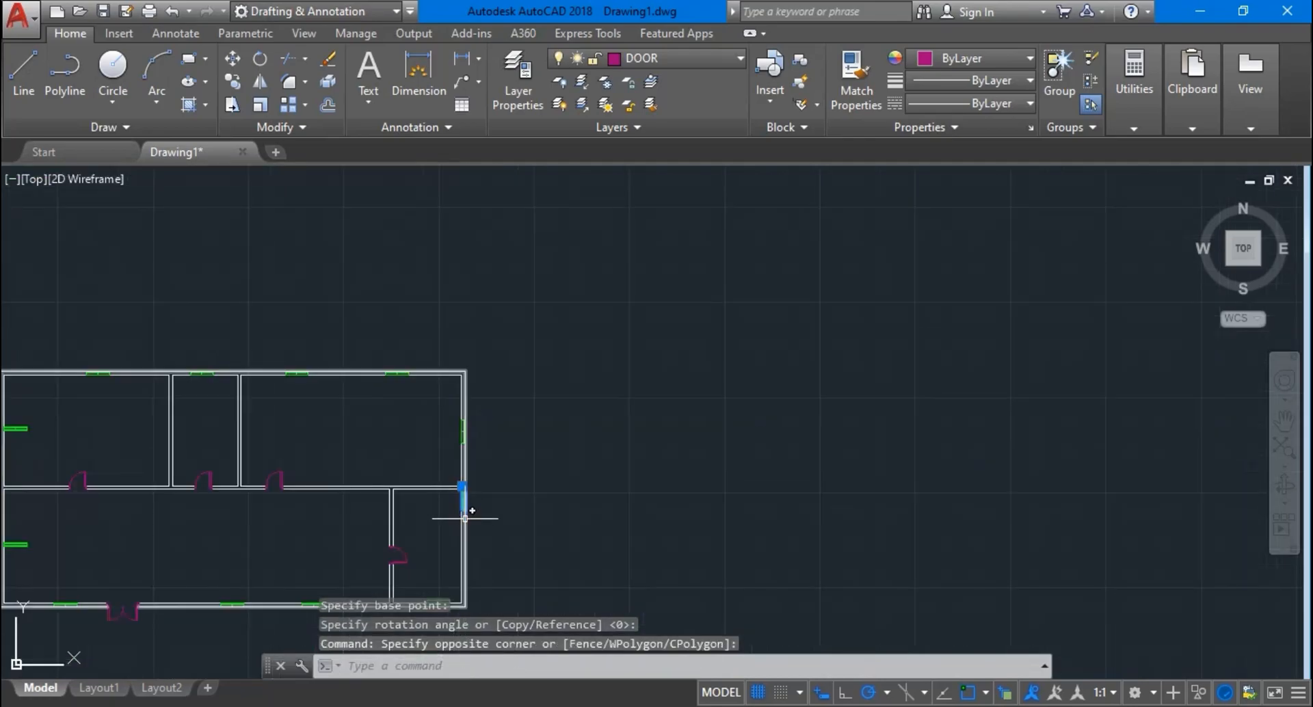
middle_drag(468, 561, 487, 460)
scroll(518, 446, up, 2)
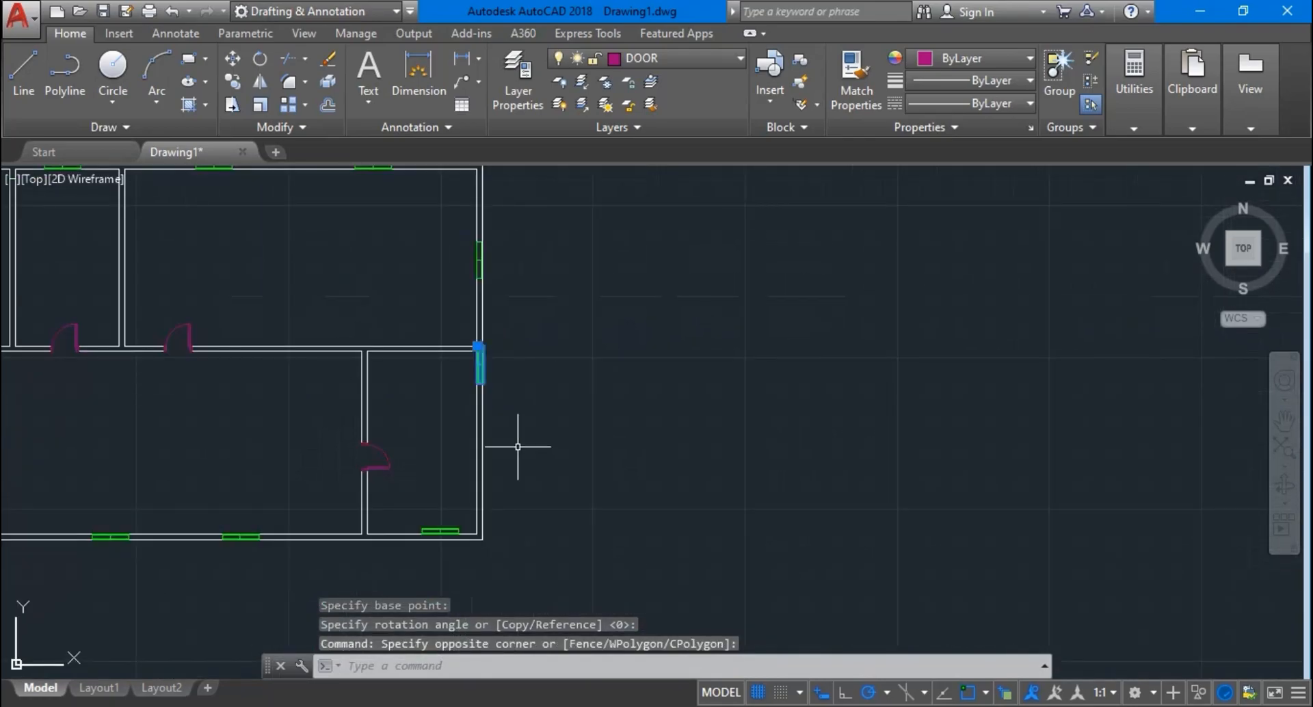
scroll(472, 304, up, 2)
scroll(483, 465, up, 2)
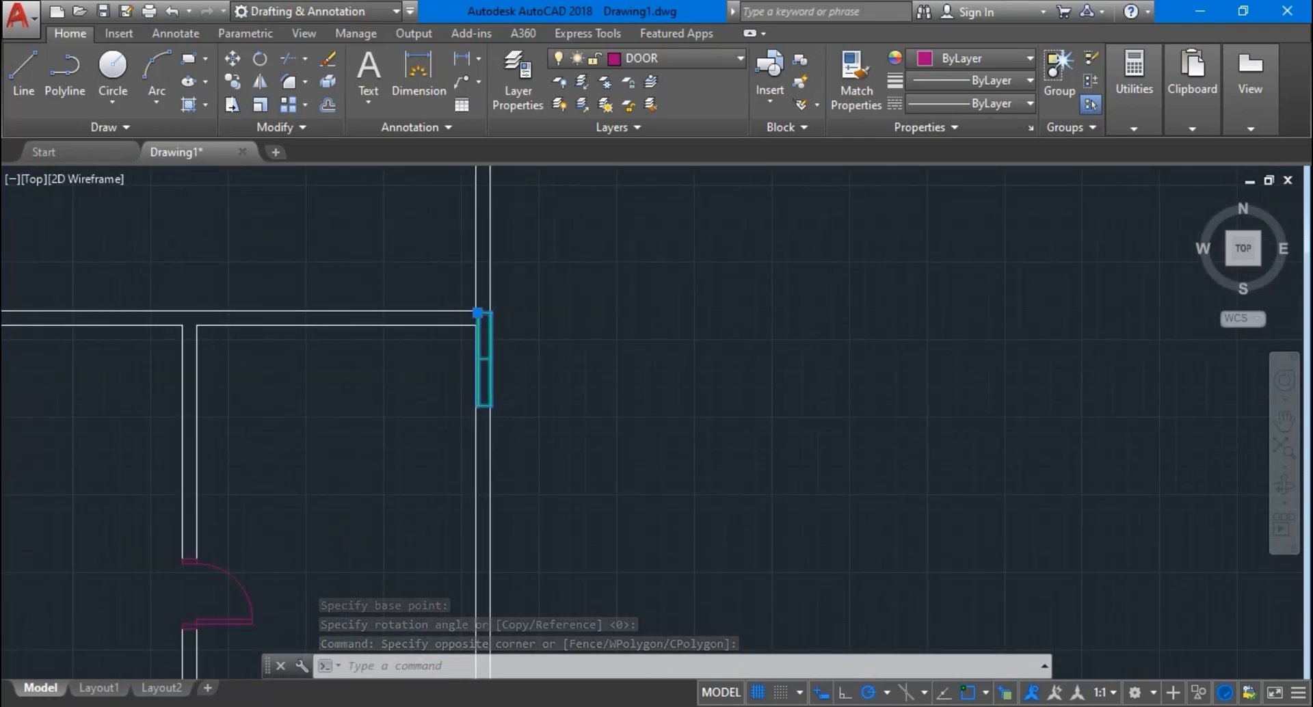
scroll(476, 343, down, 2)
click(477, 323)
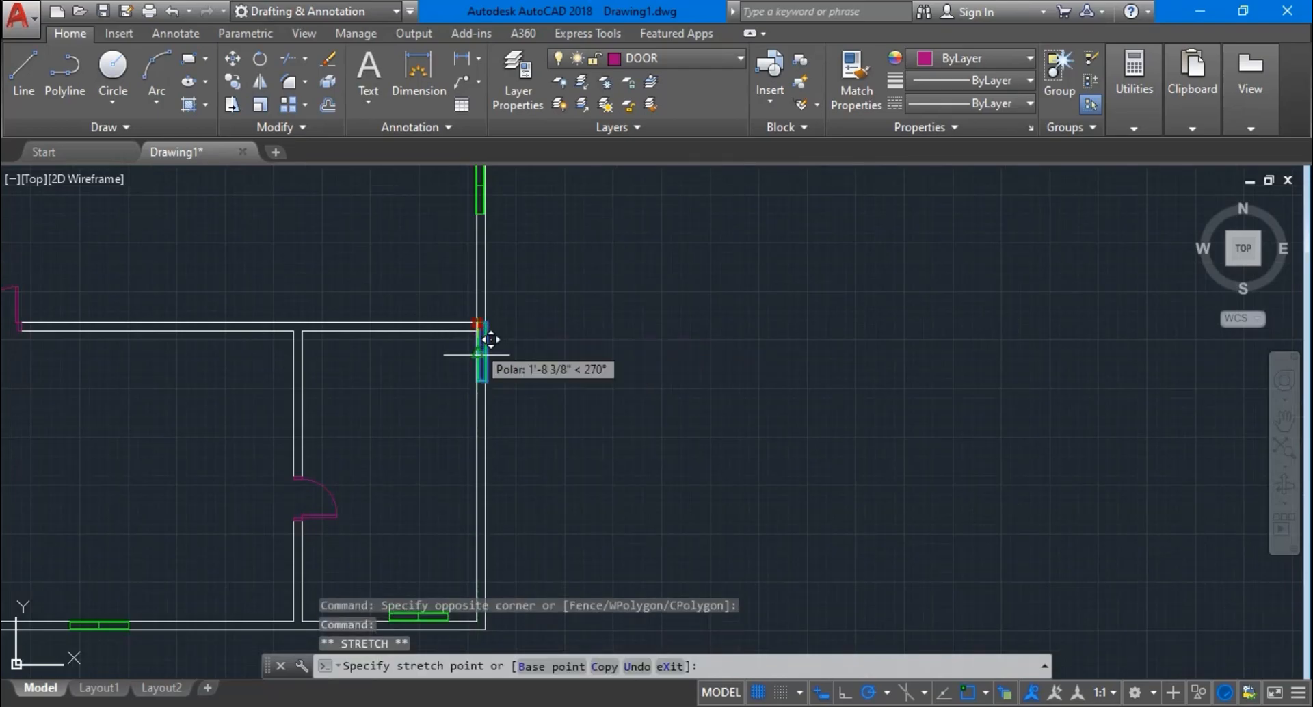
click(477, 442)
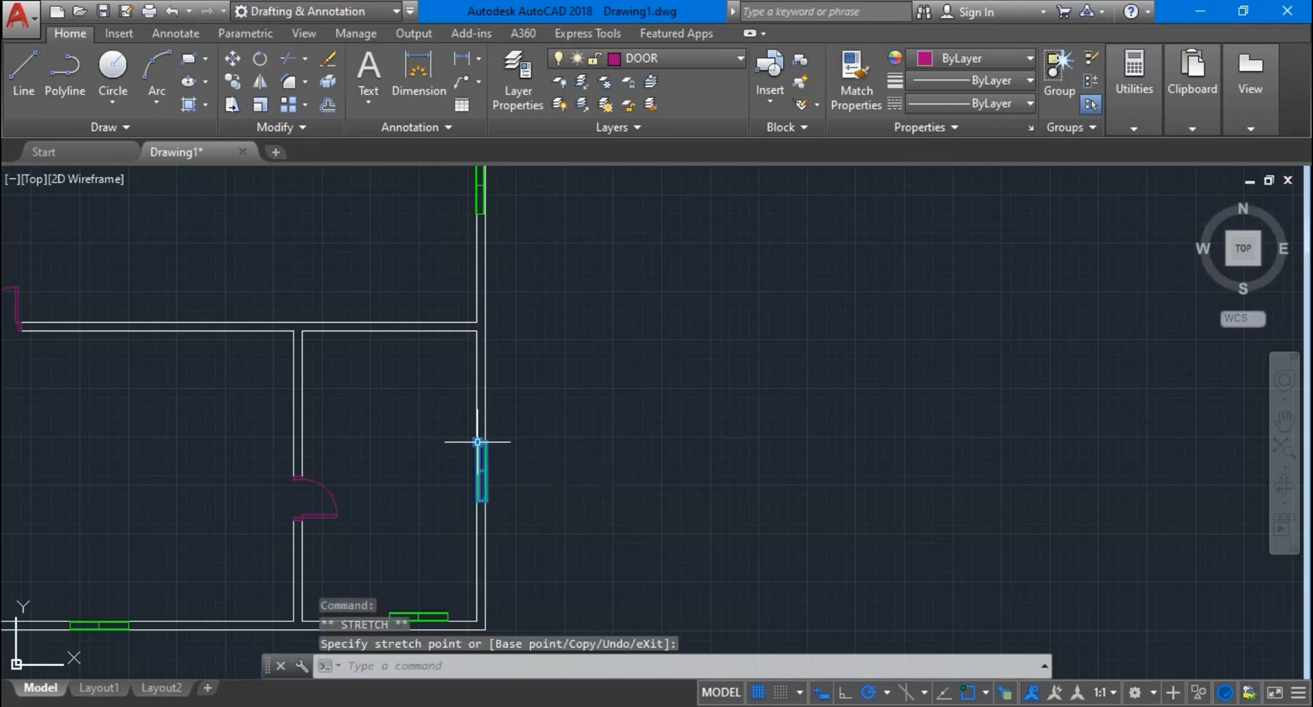
scroll(491, 477, down, 5)
scroll(482, 491, up, 5)
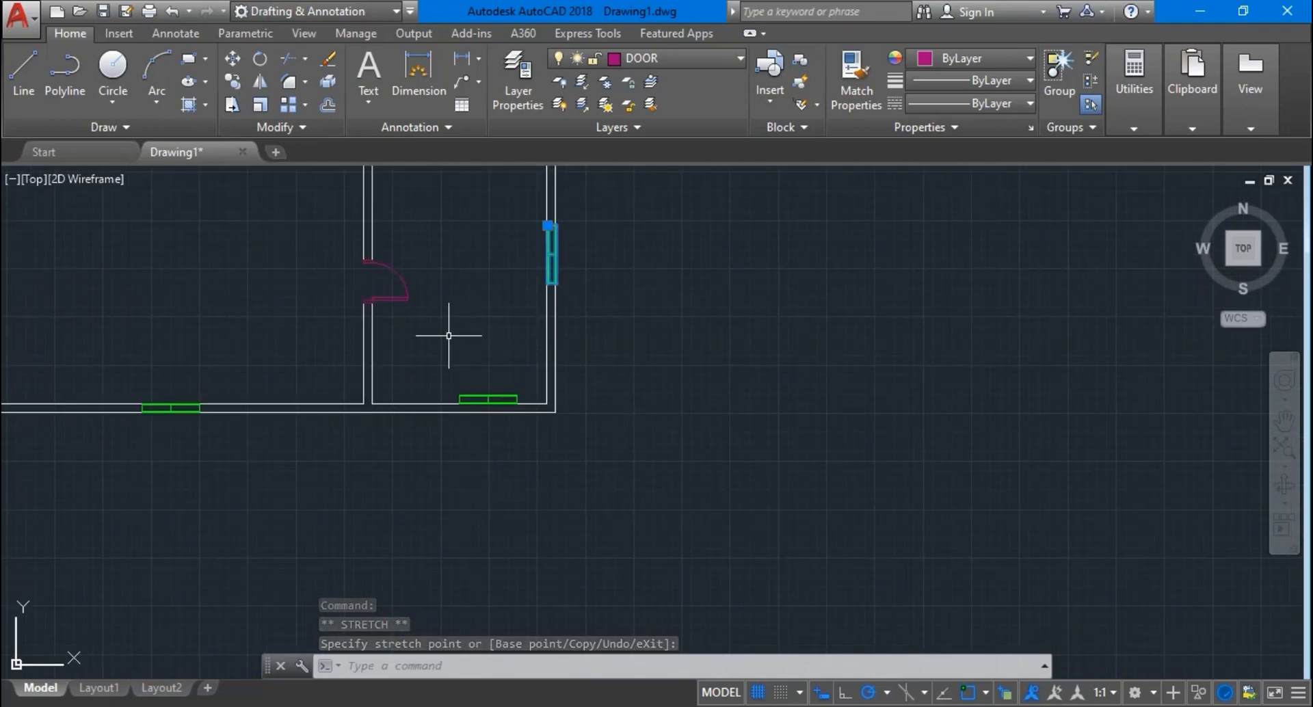
key(Escape)
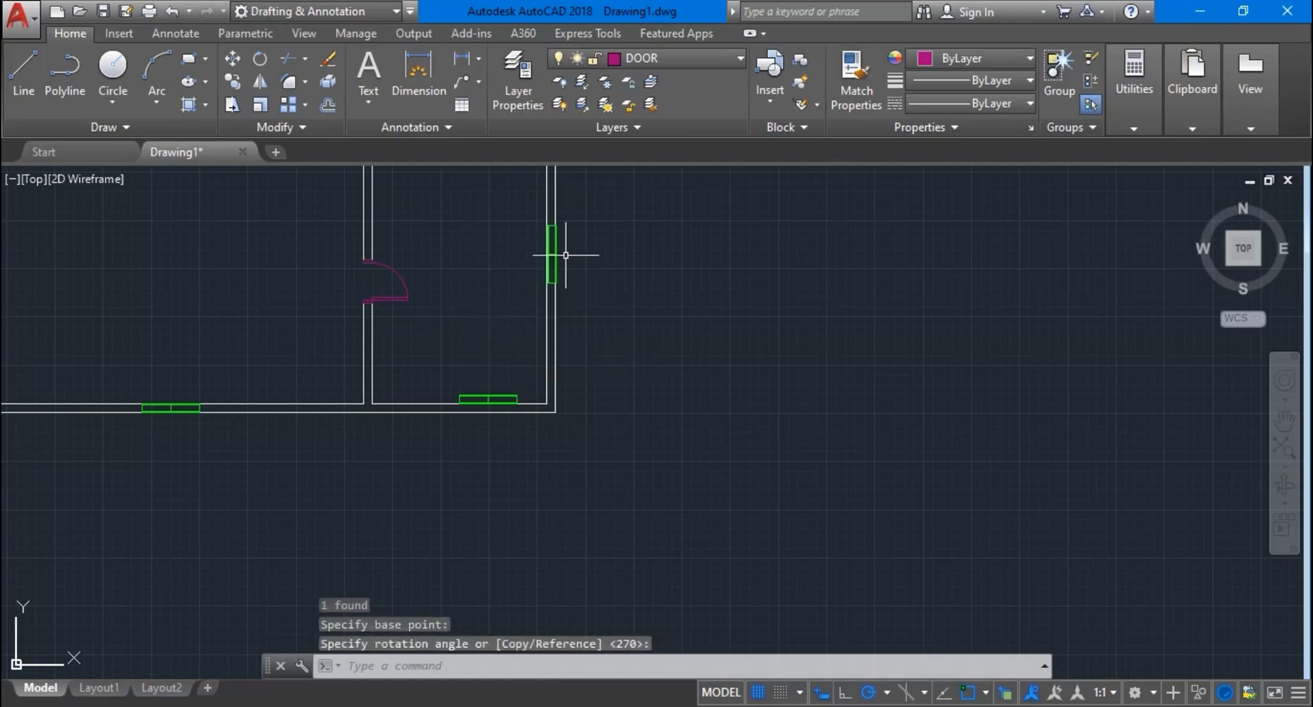
Move the window at the small room's bottom wall to the left and down so it fits between the wall's two lines
click(478, 402)
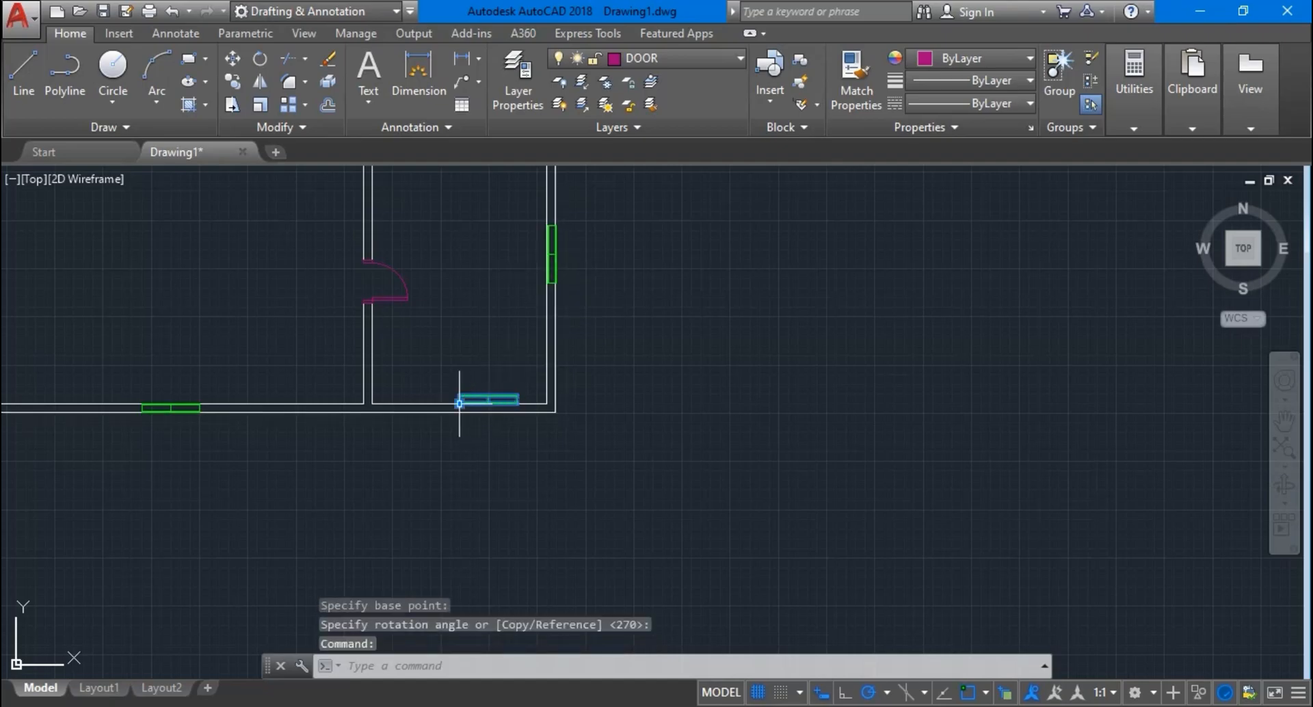
click(460, 403)
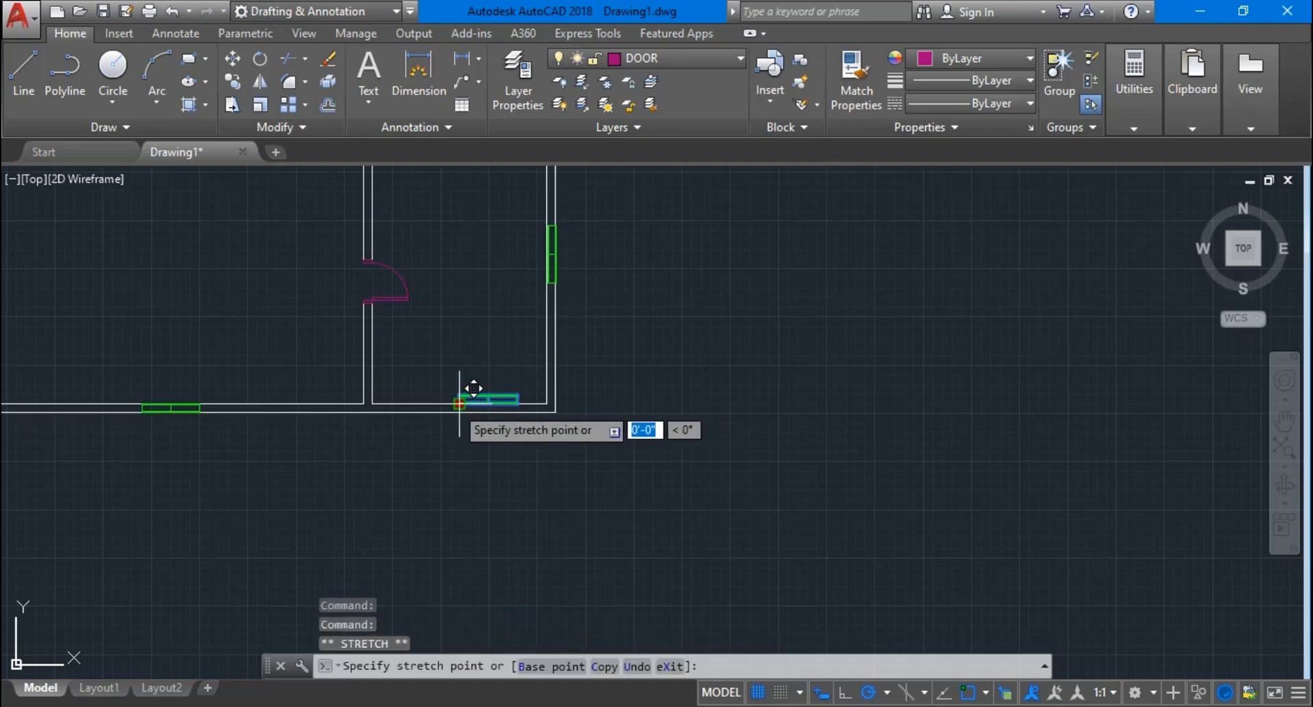
click(413, 403)
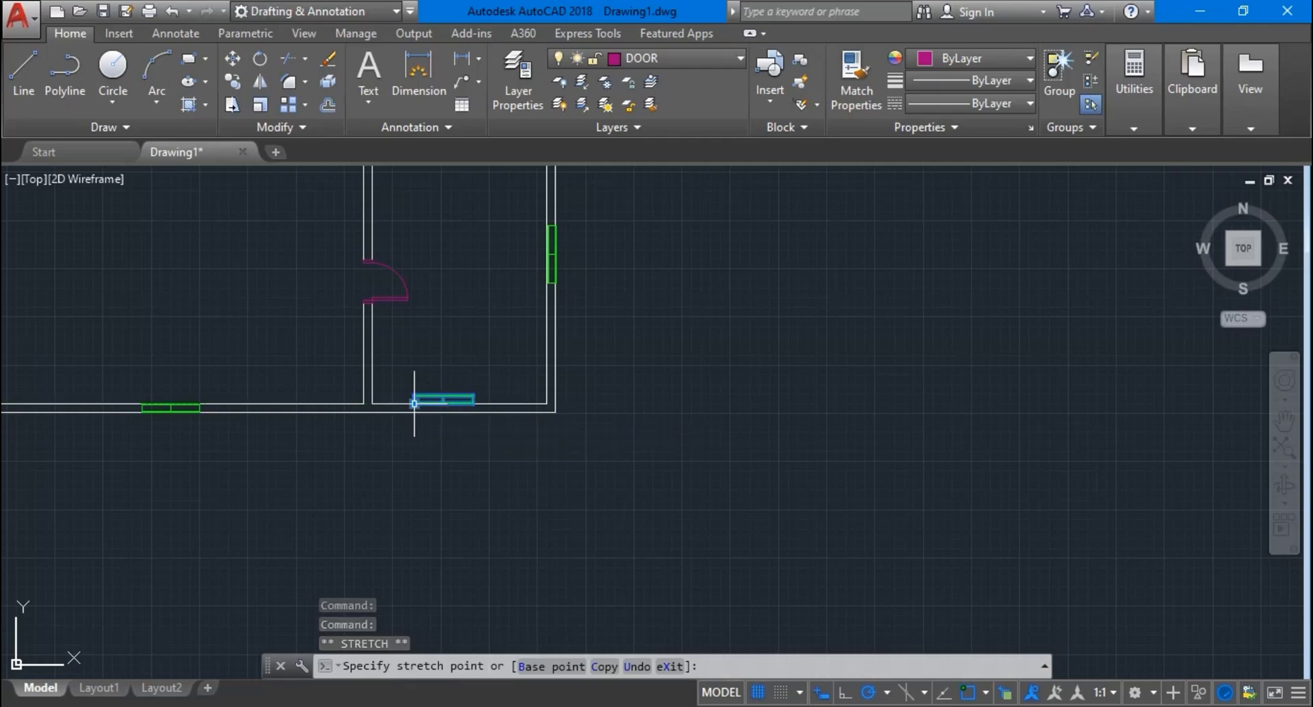
scroll(414, 405, up, 5)
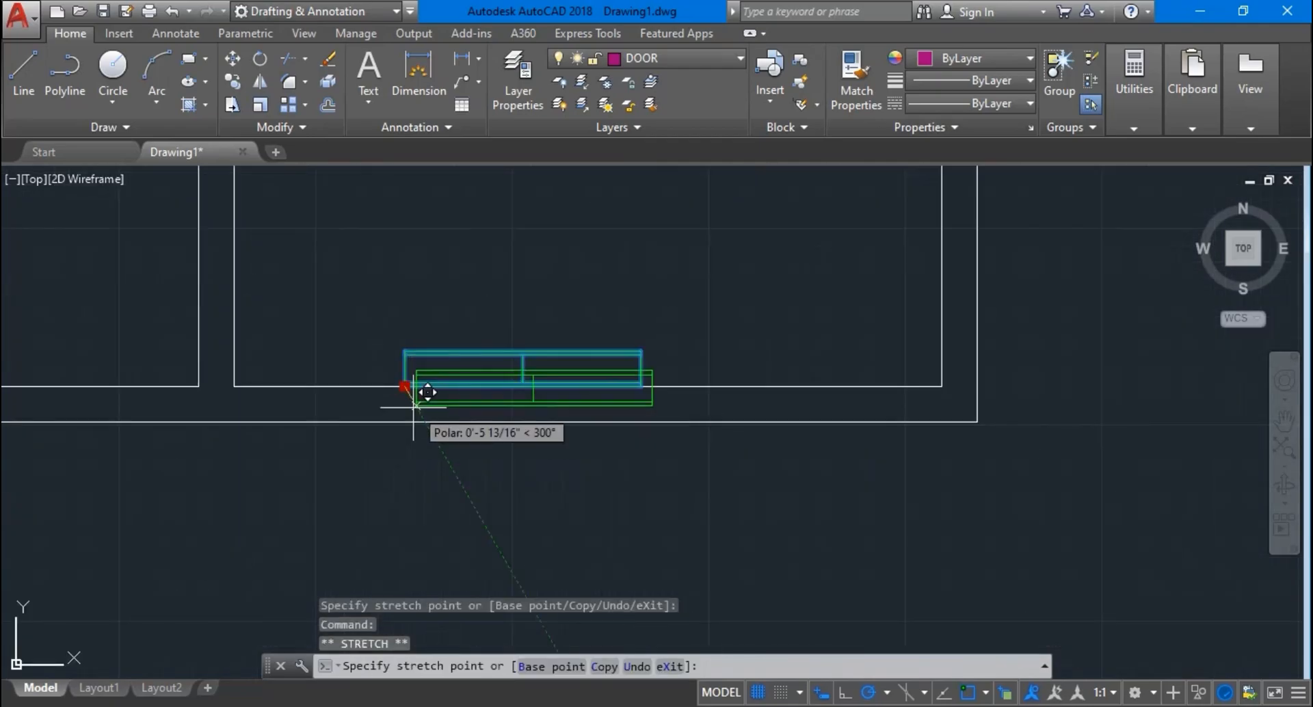
click(418, 406)
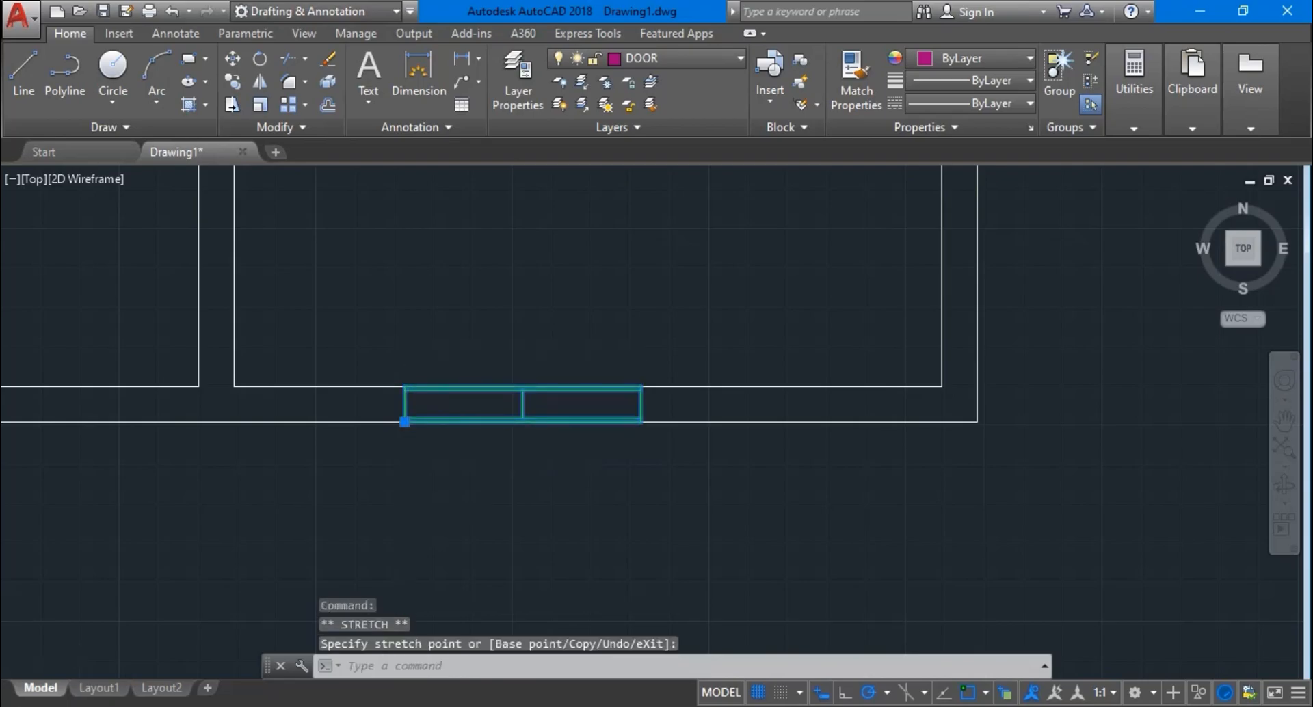
scroll(401, 398, down, 5)
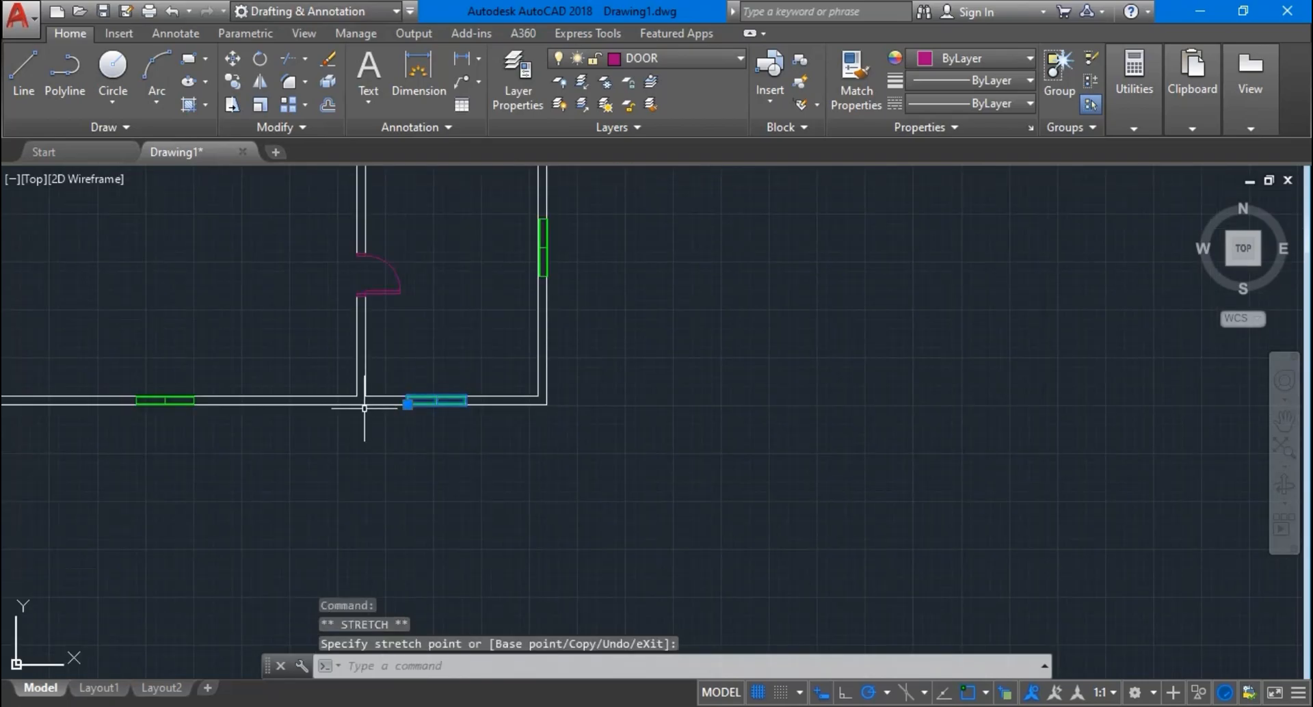
key(Return)
click(323, 451)
key(Return)
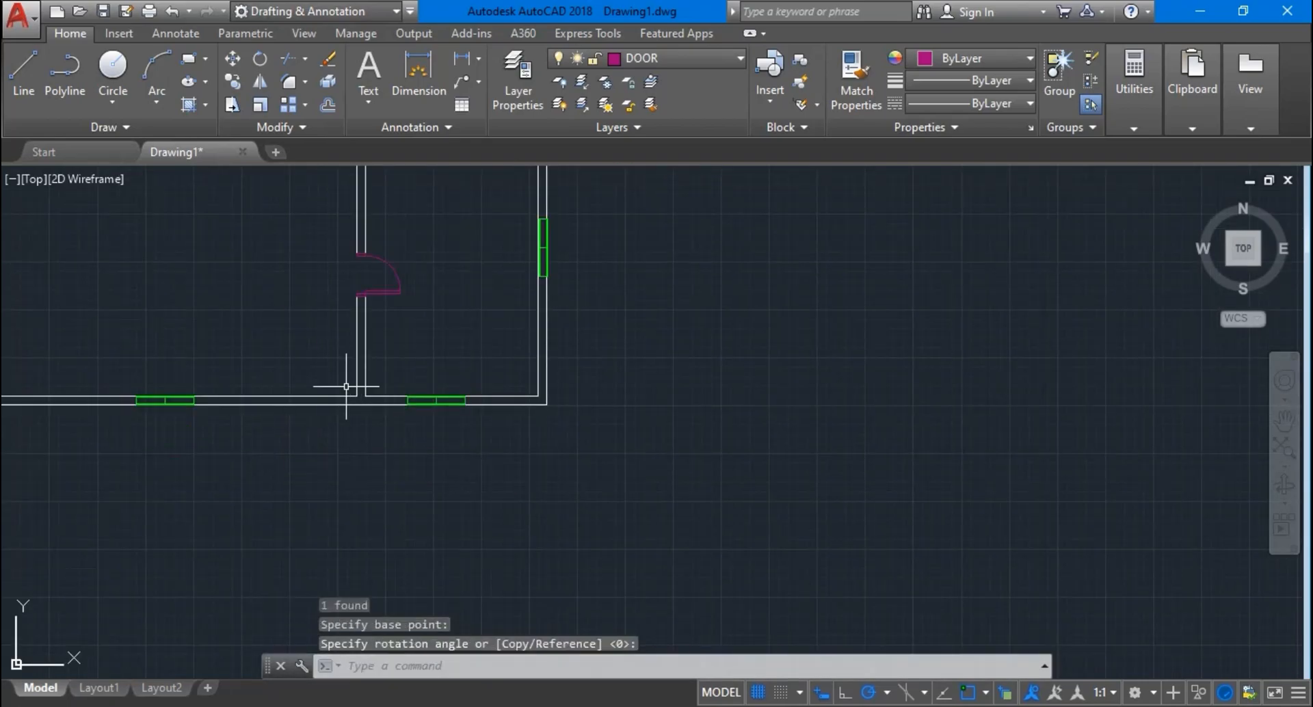
Rotate the lower window at the left outer wall 90° counterclockwise about its lower-left corner so it sits in the wall
scroll(424, 331, down, 5)
scroll(302, 346, up, 3)
scroll(321, 379, down, 2)
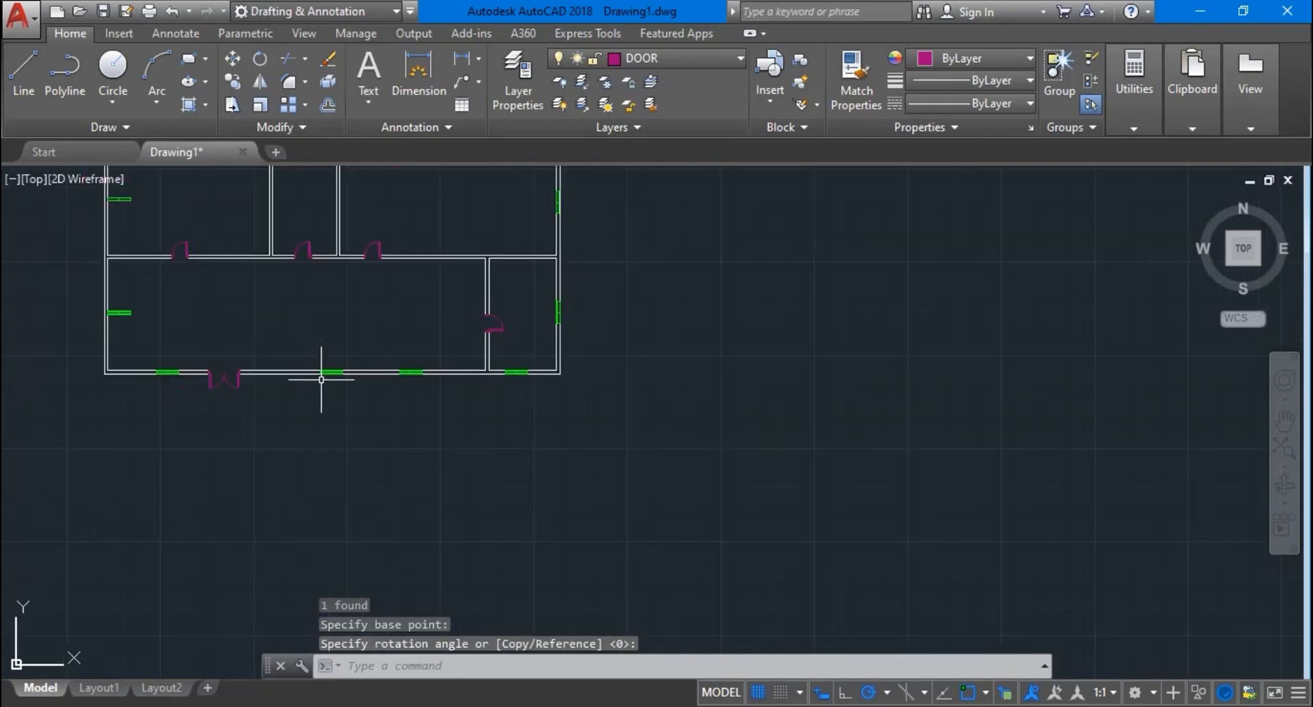
scroll(97, 322, up, 3)
scroll(59, 301, down, 5)
scroll(27, 295, up, 3)
scroll(190, 321, up, 3)
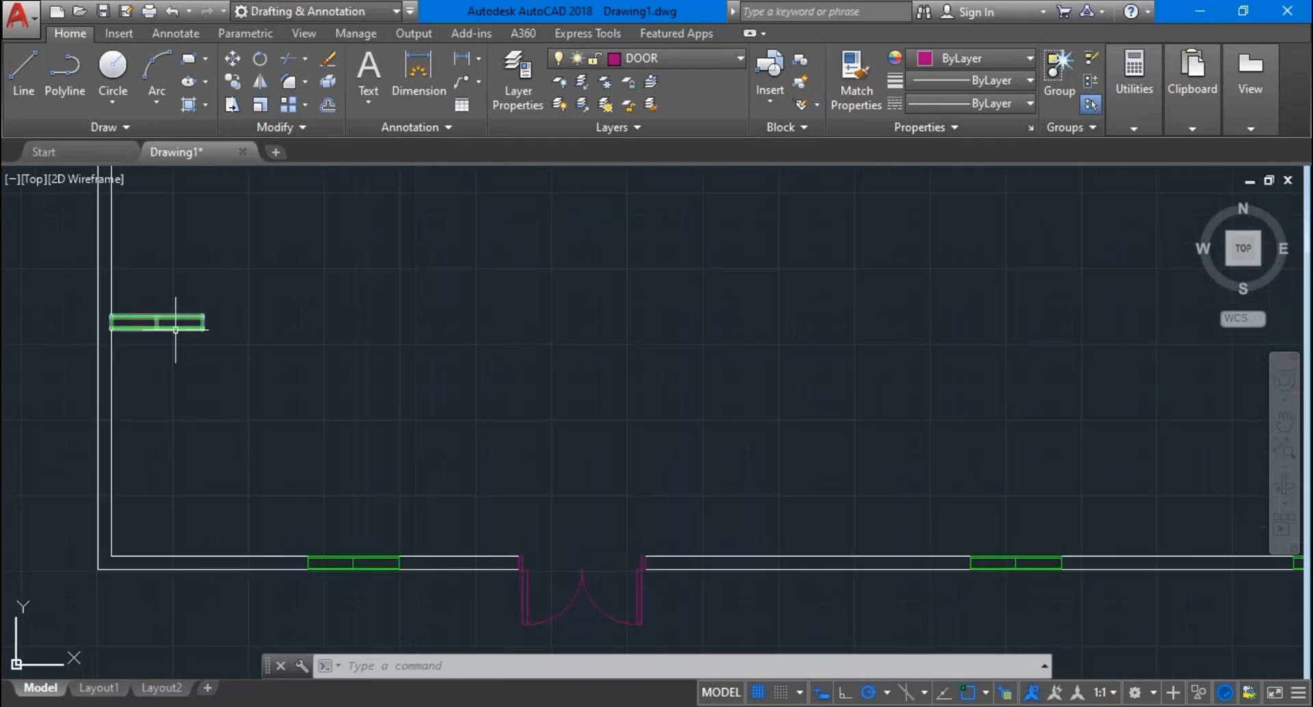
click(149, 324)
click(148, 339)
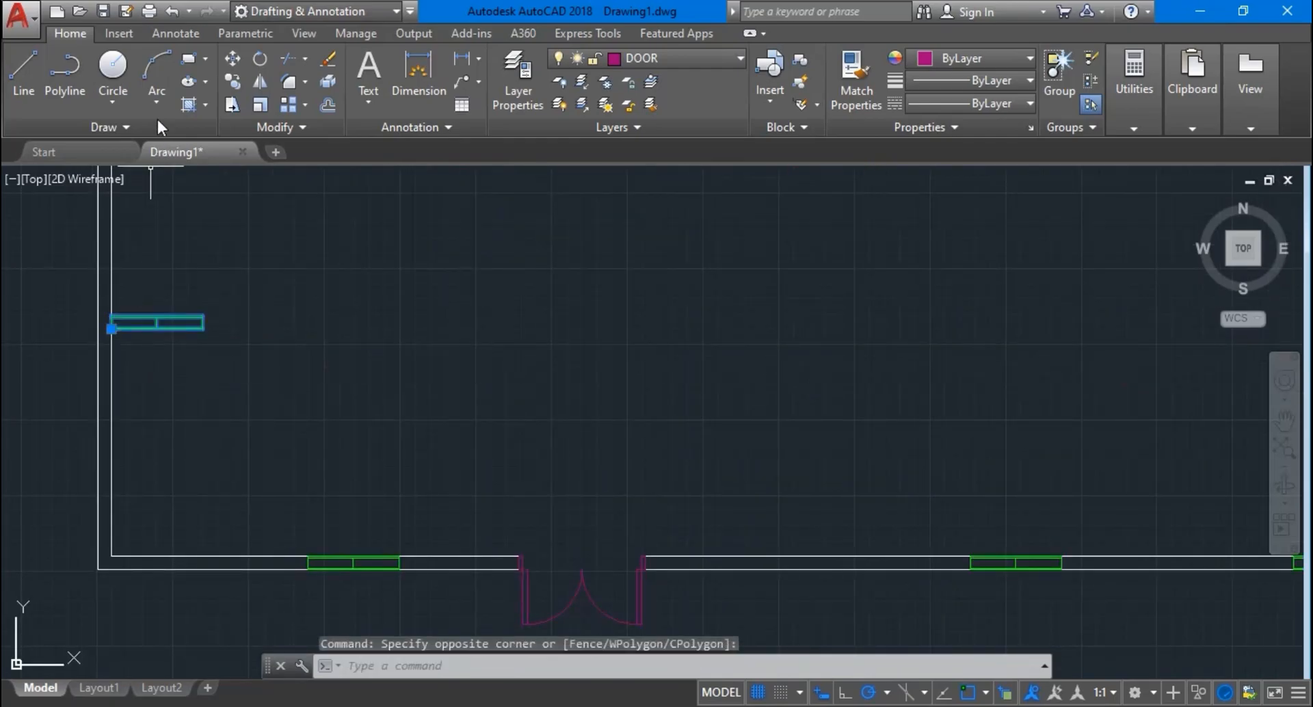
click(259, 59)
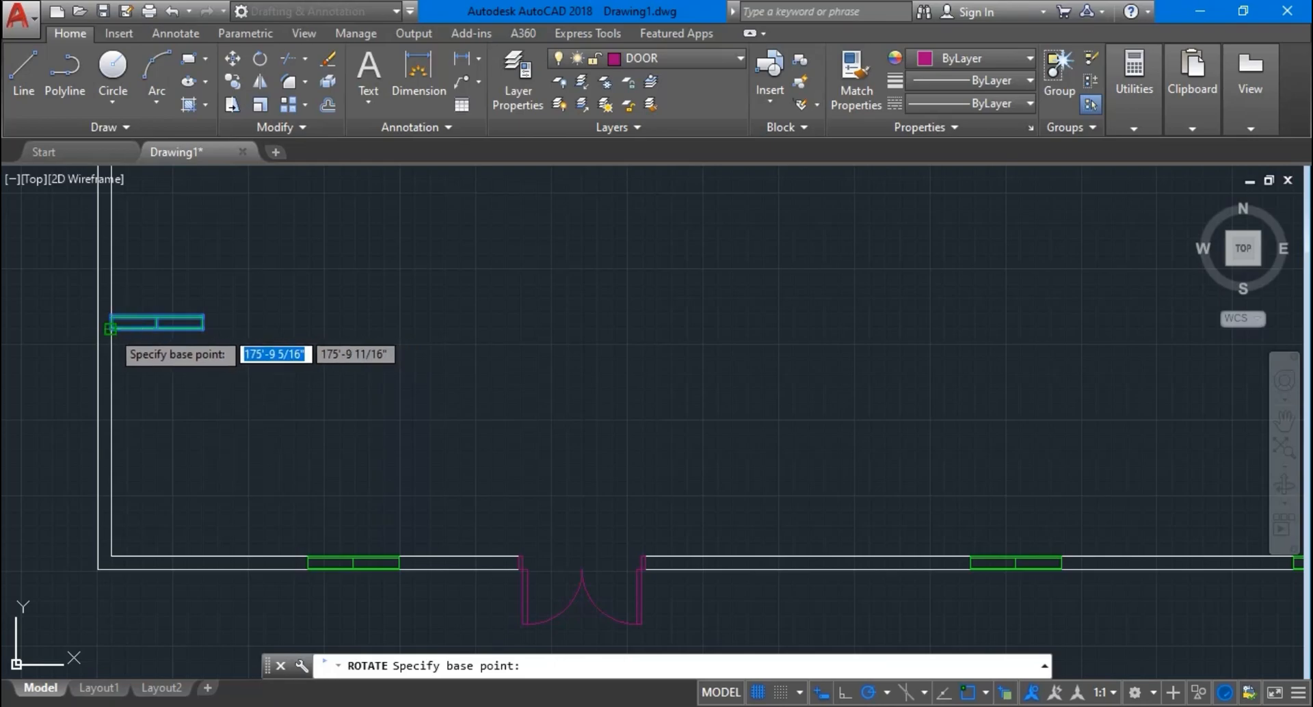
click(111, 327)
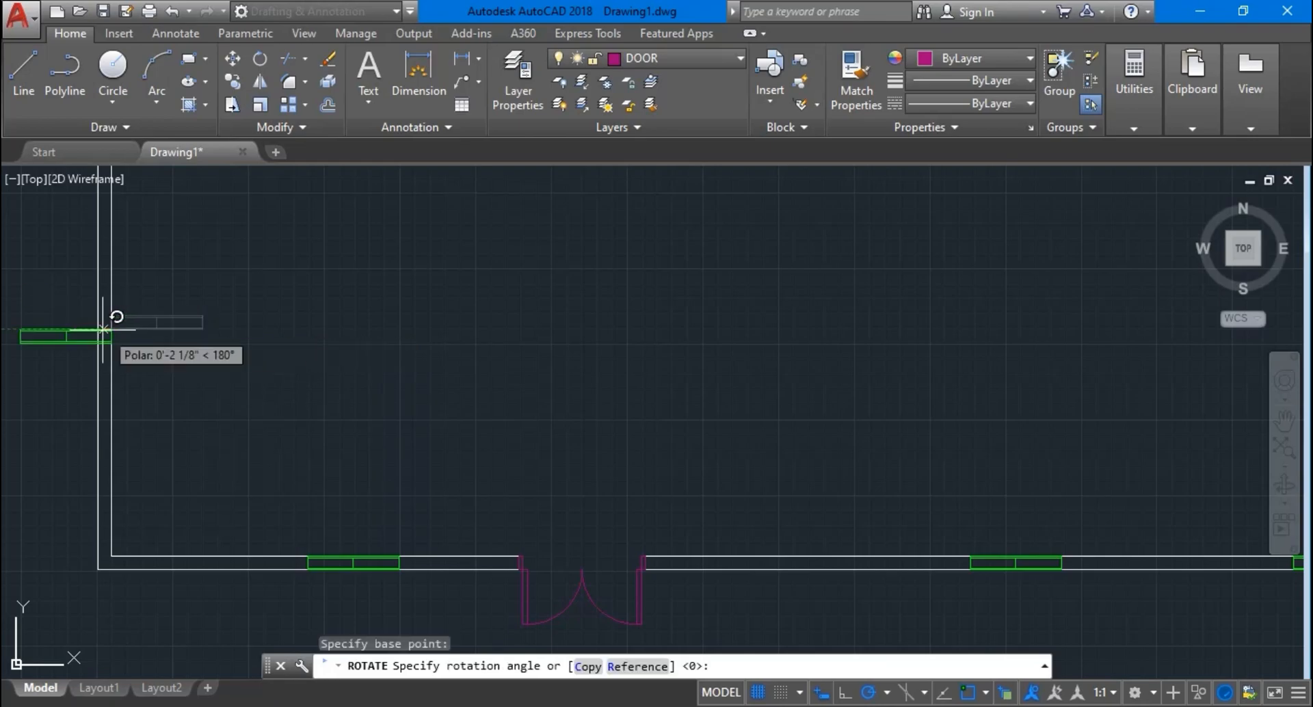
click(110, 226)
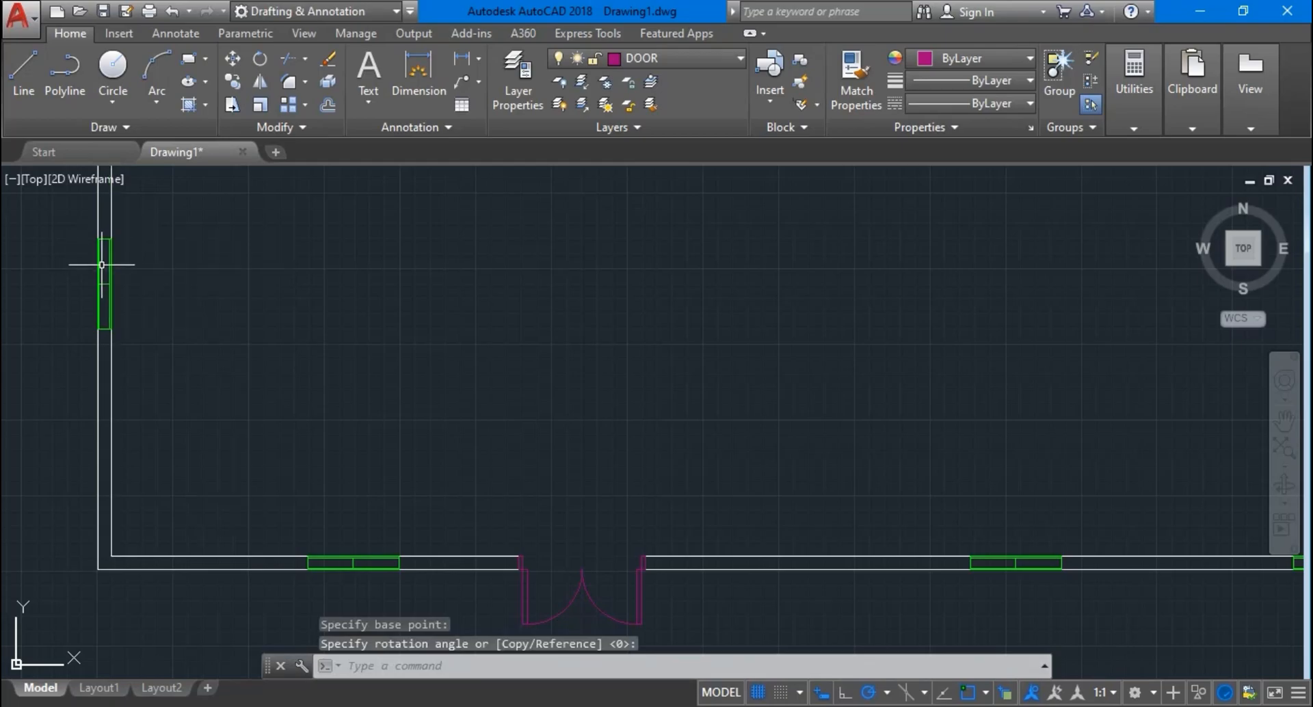
Rotate the upper window at the left outer wall 90° clockwise about its upper-left corner so it sits in the wall
scroll(132, 298, down, 8)
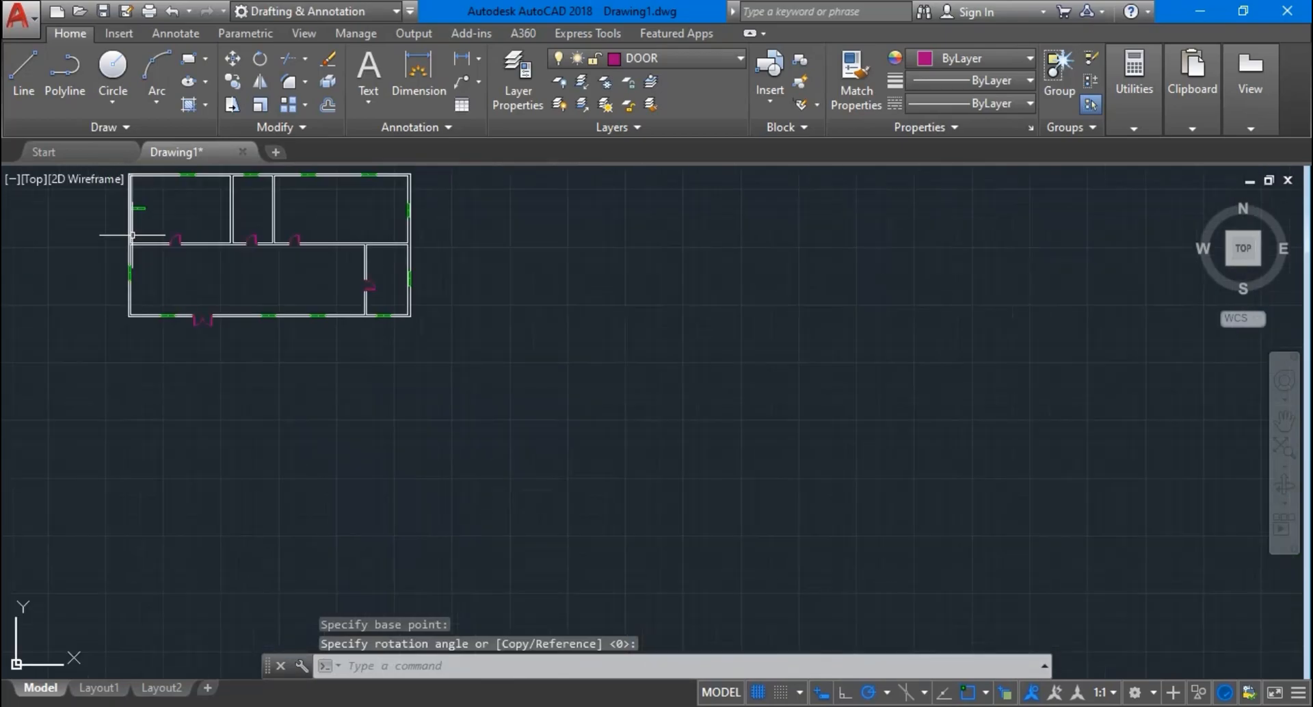
scroll(130, 268, up, 3)
scroll(132, 272, down, 5)
middle_drag(141, 221, 342, 390)
scroll(381, 384, up, 8)
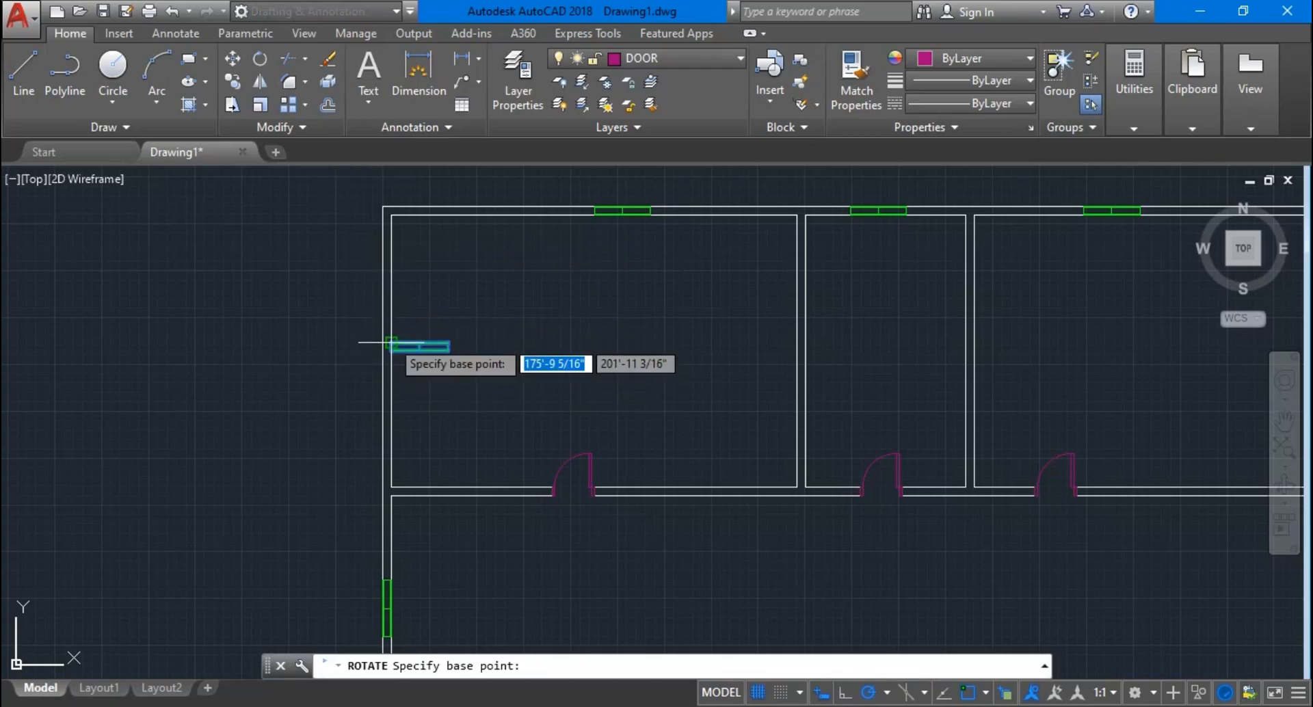
click(387, 343)
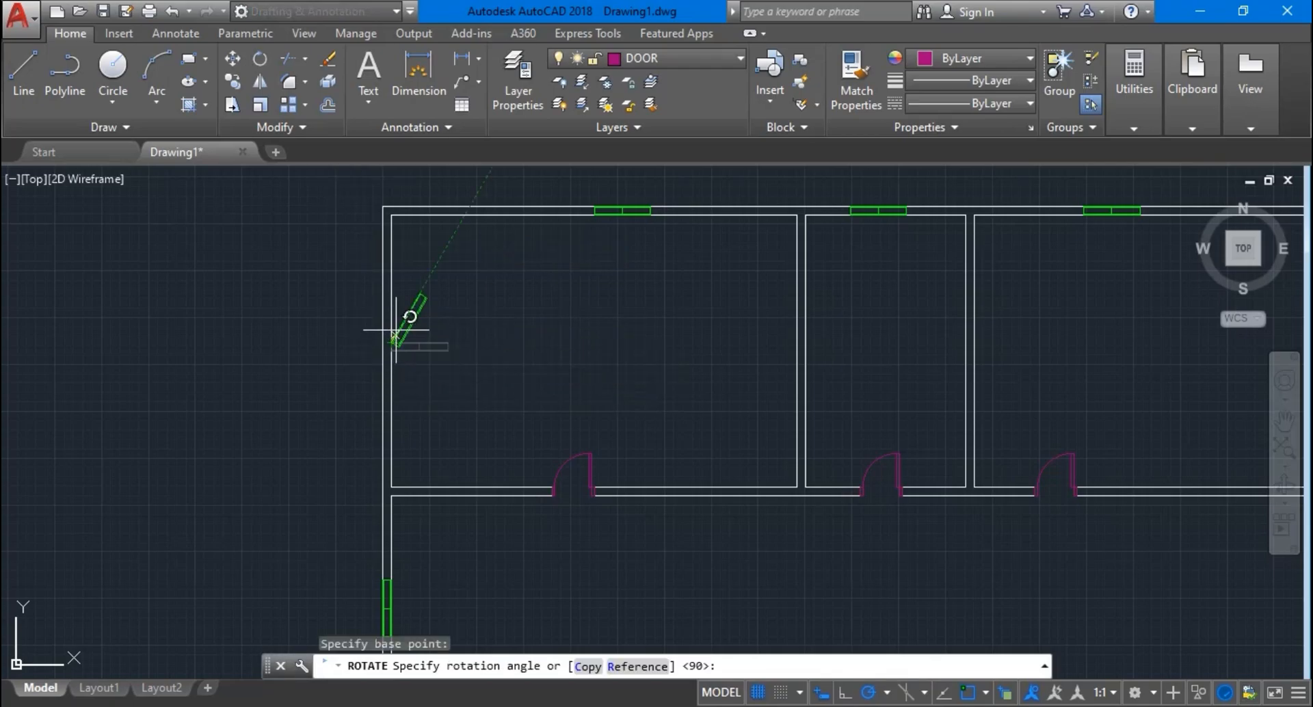
click(390, 436)
scroll(618, 373, down, 4)
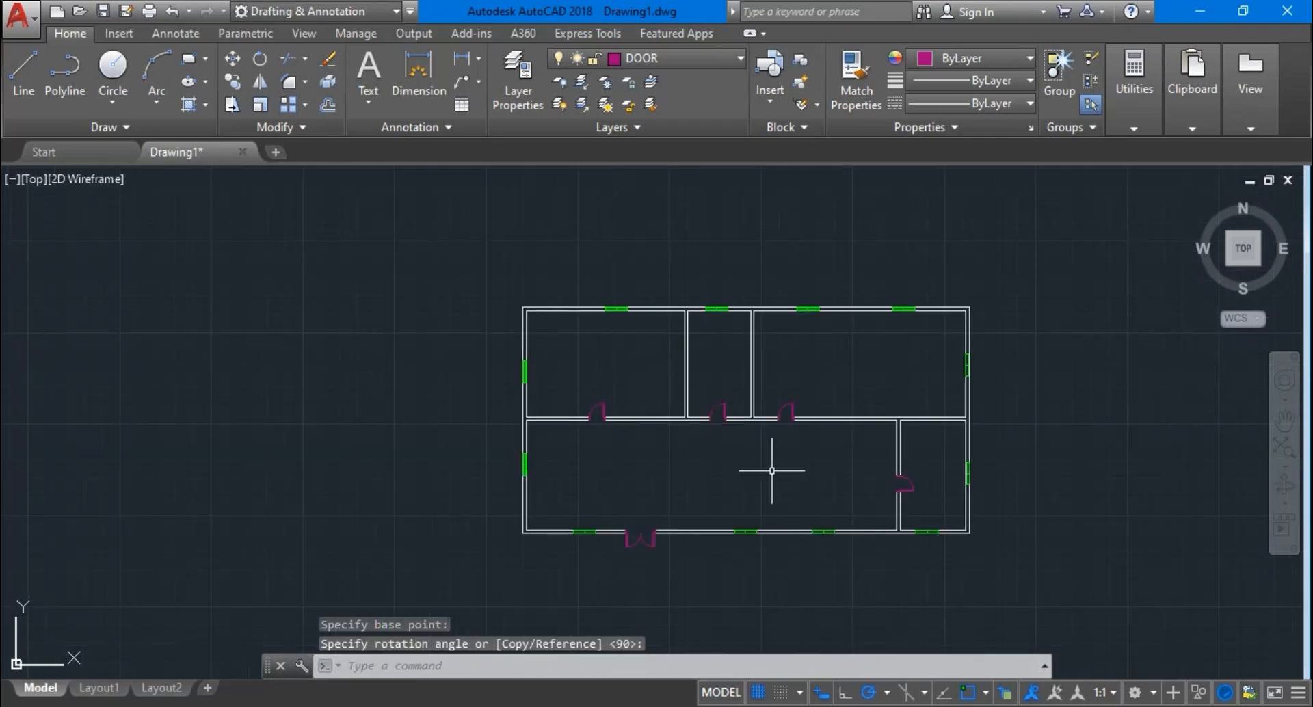
Trim the wall lines across the first bottom-wall window right of the double door, using all objects as cutting edges
scroll(922, 515, down, 2)
scroll(966, 510, up, 2)
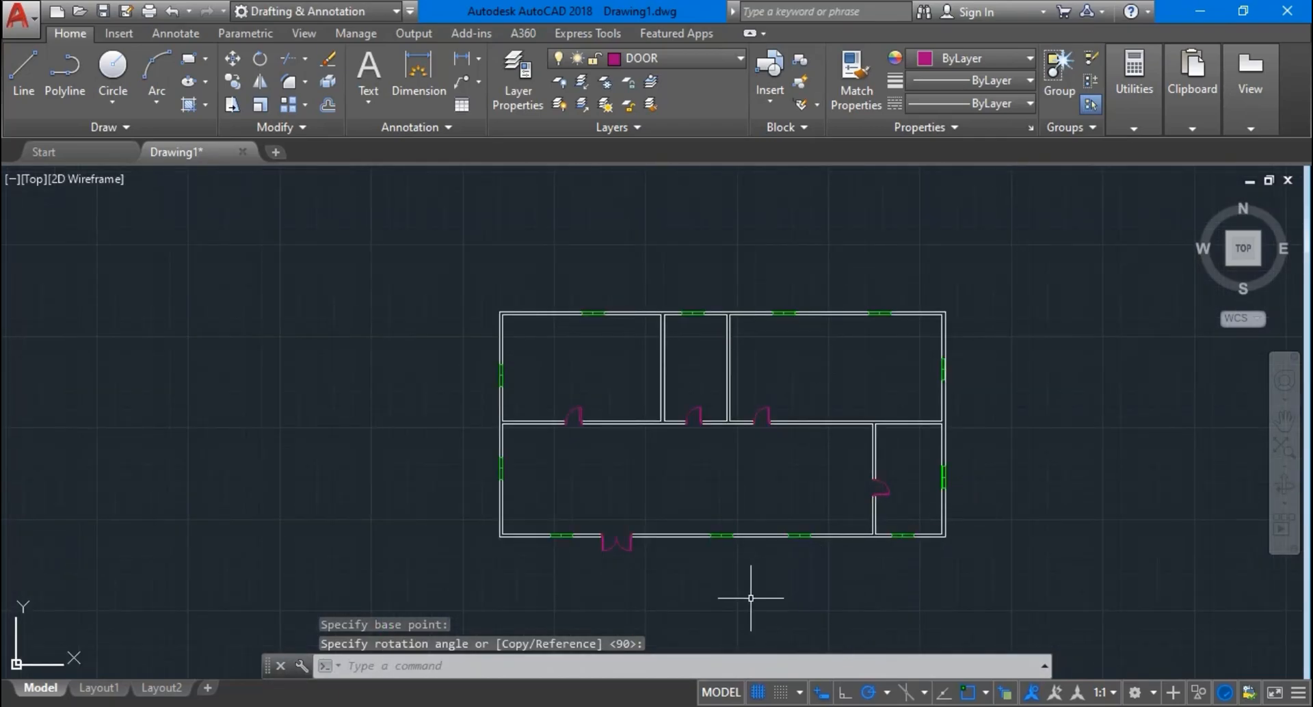
scroll(750, 598, up, 2)
scroll(715, 493, up, 10)
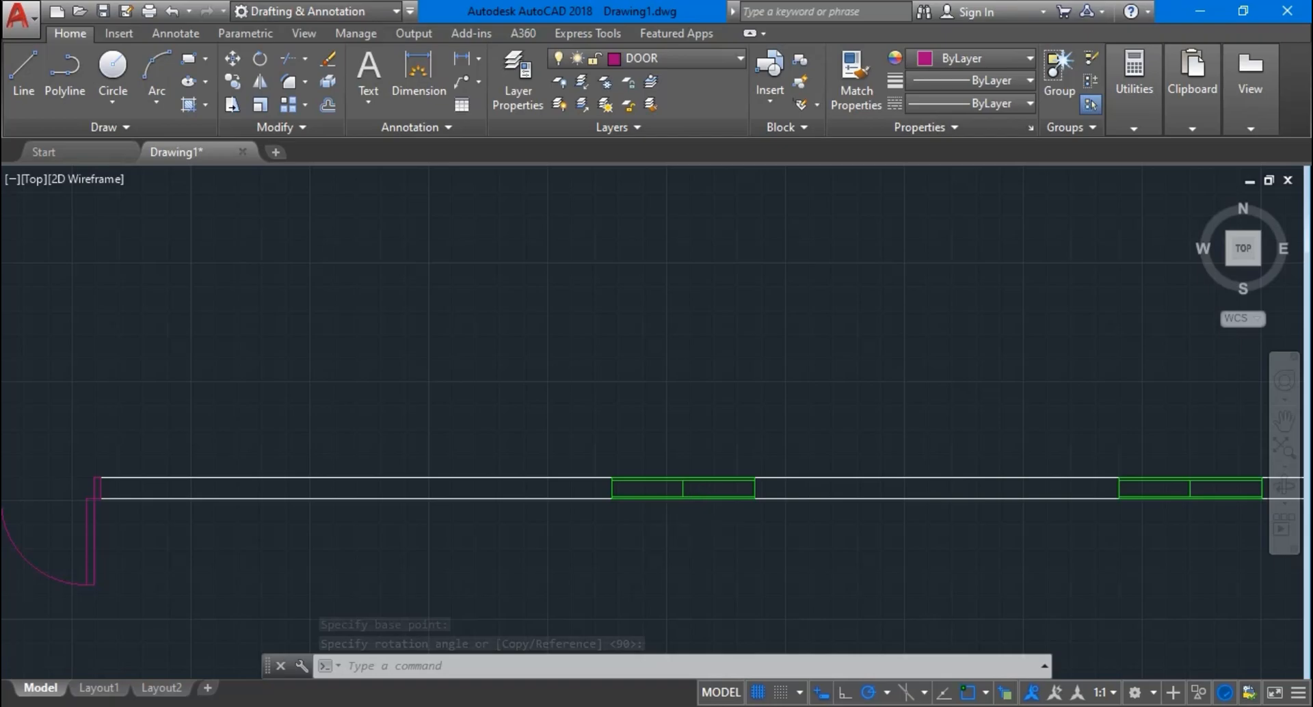
scroll(521, 487, down, 4)
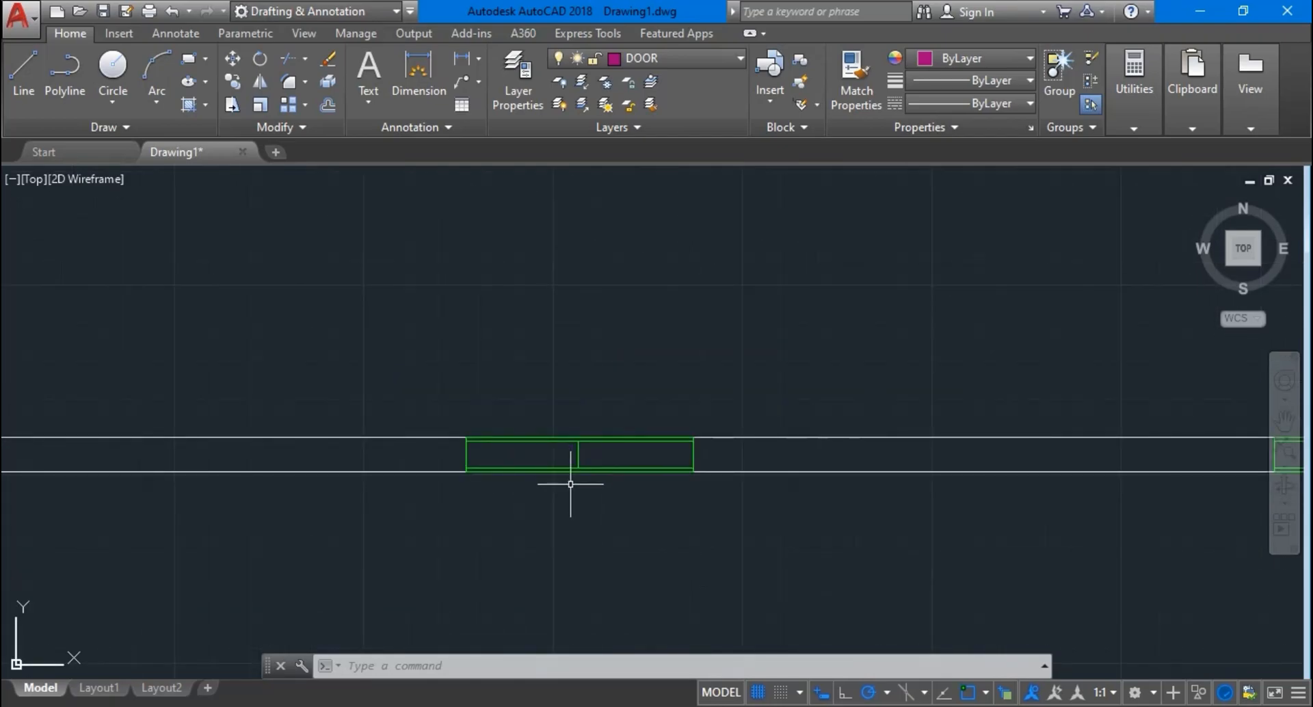
scroll(560, 437, up, 4)
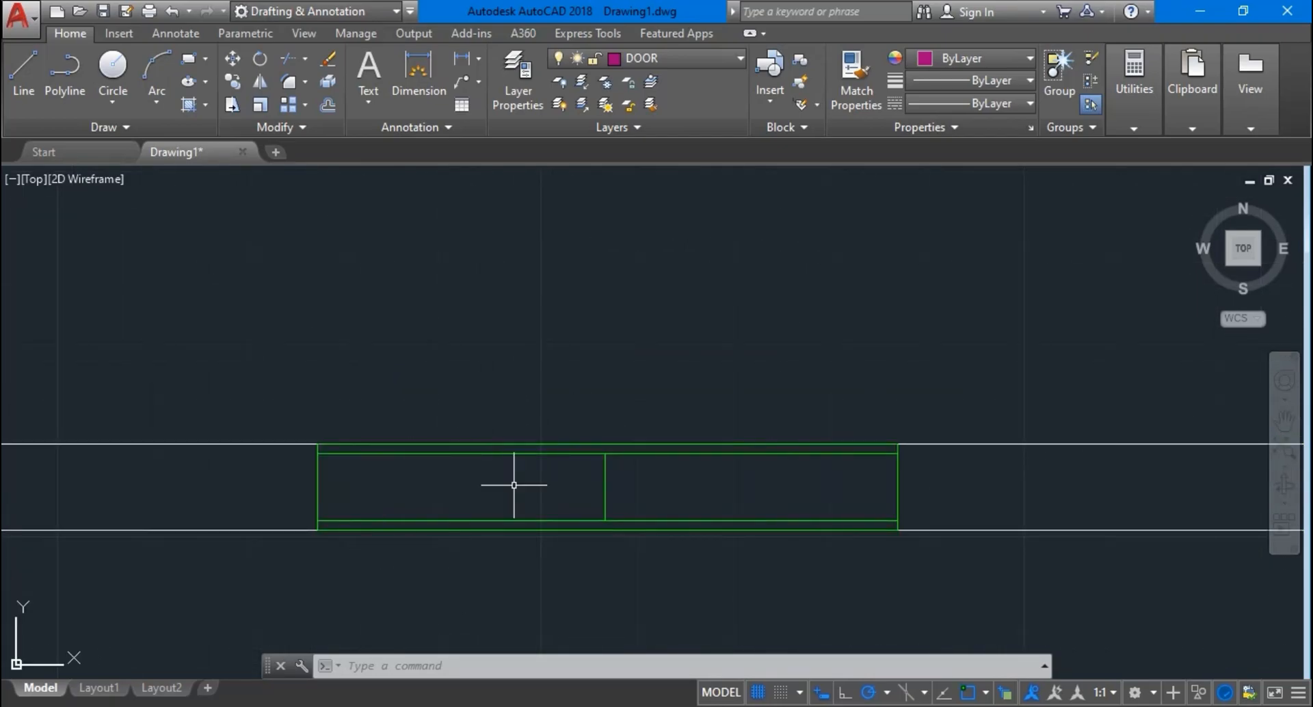
click(294, 59)
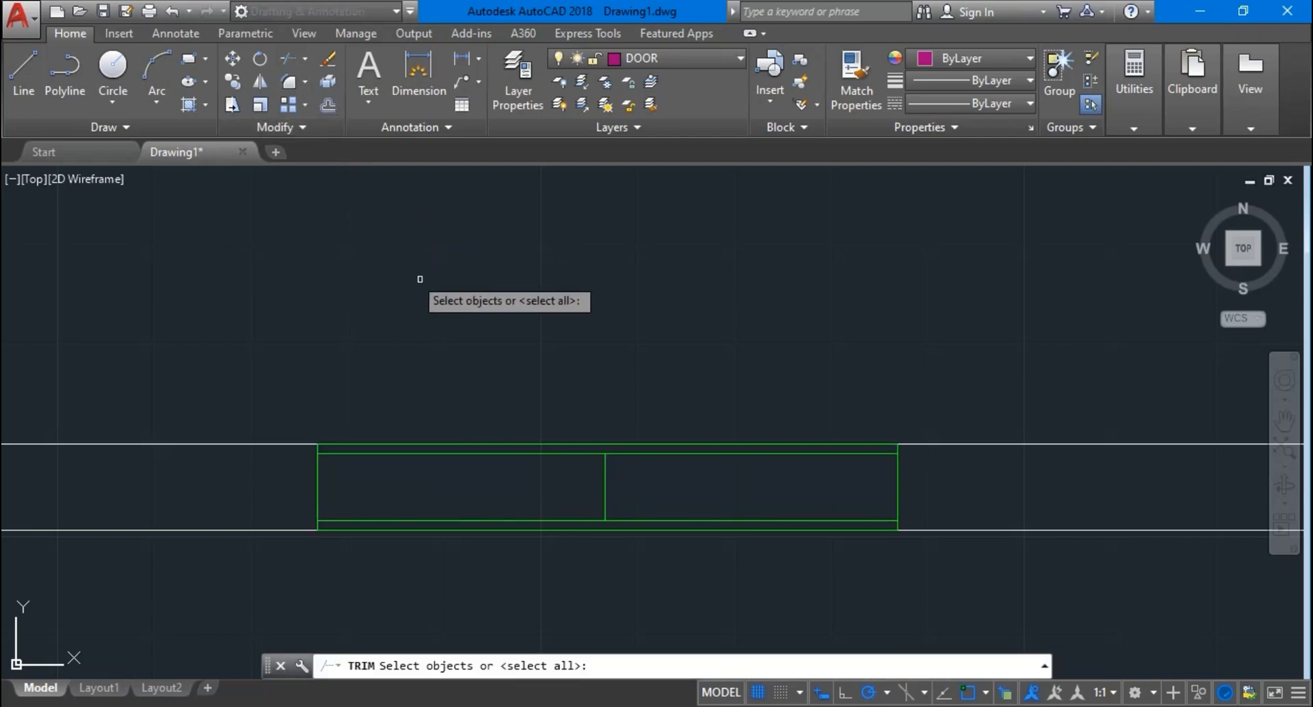
key(Return)
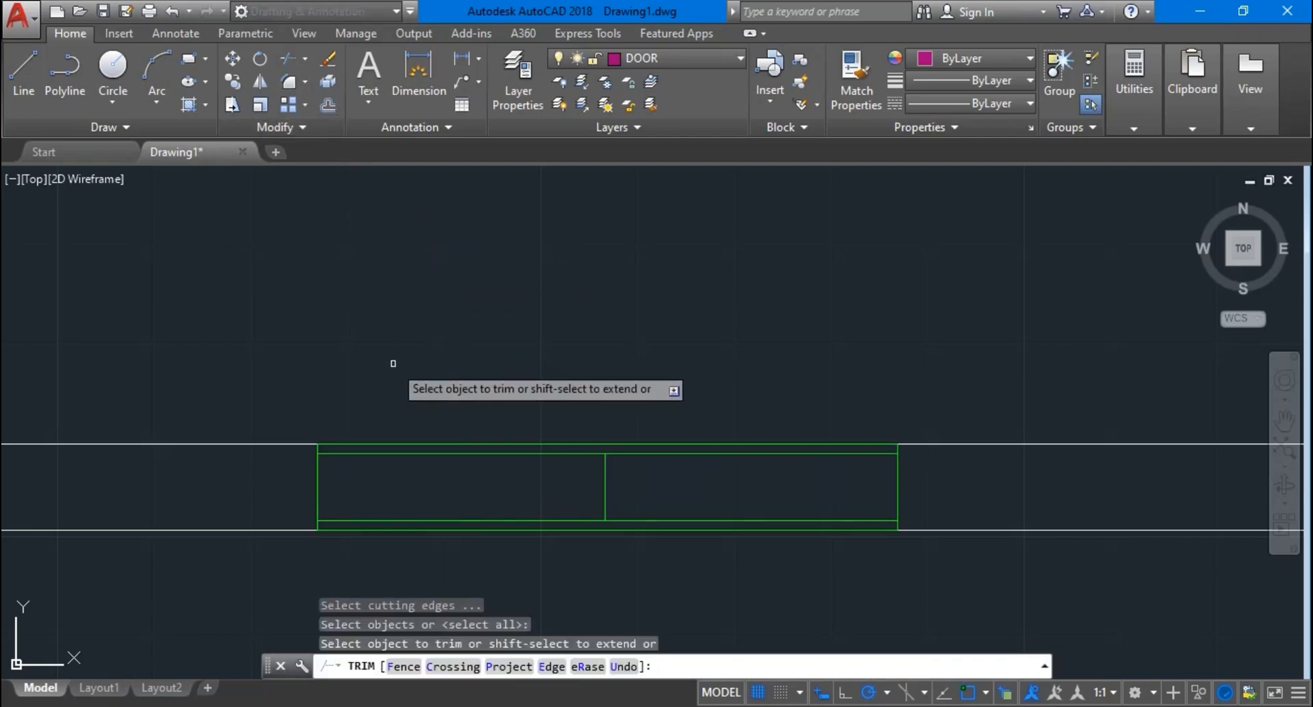
click(366, 360)
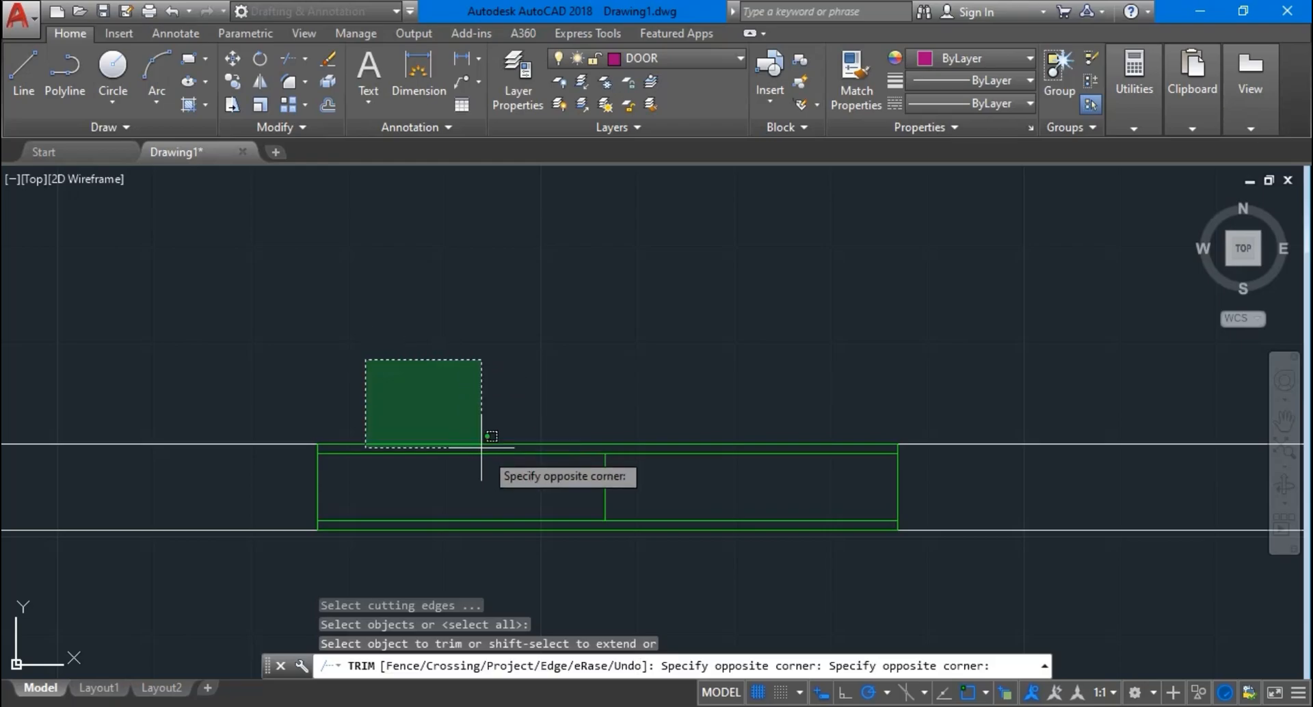
click(841, 579)
scroll(842, 576, down, 5)
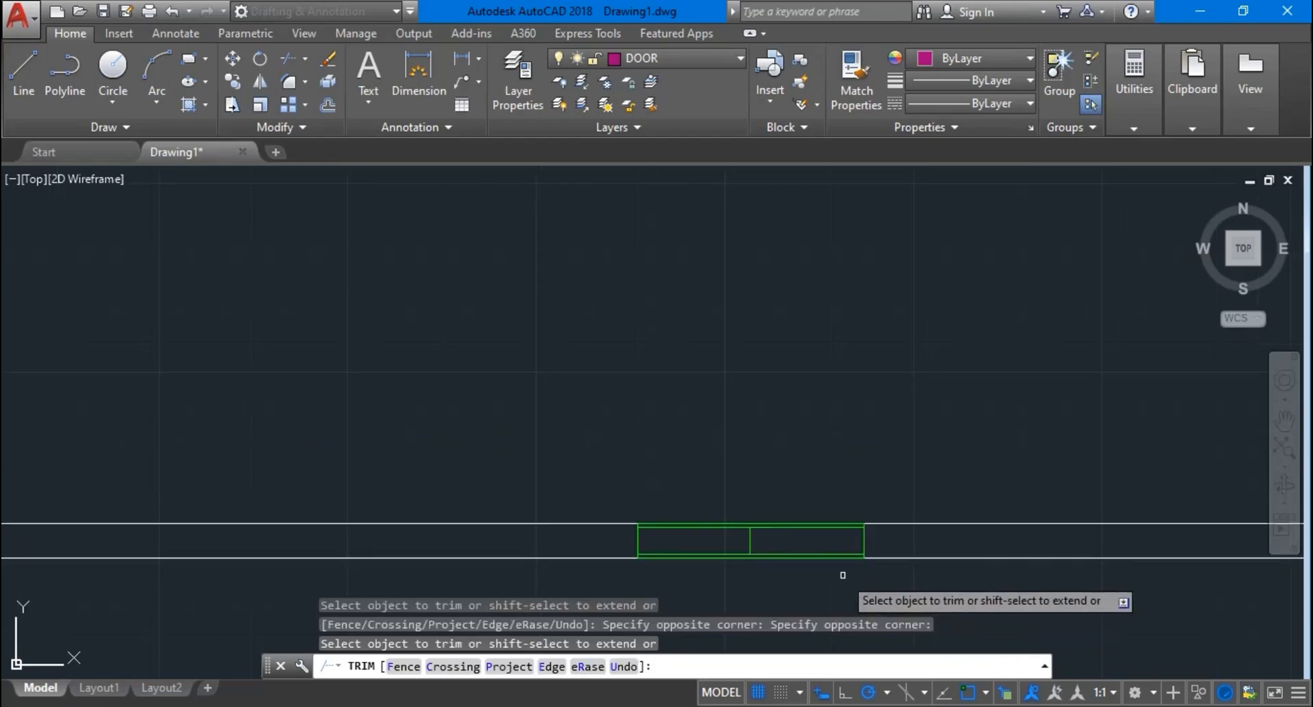
Trim the wall lines across the second bottom-wall window right of the double door
scroll(847, 566, down, 5)
scroll(957, 537, up, 5)
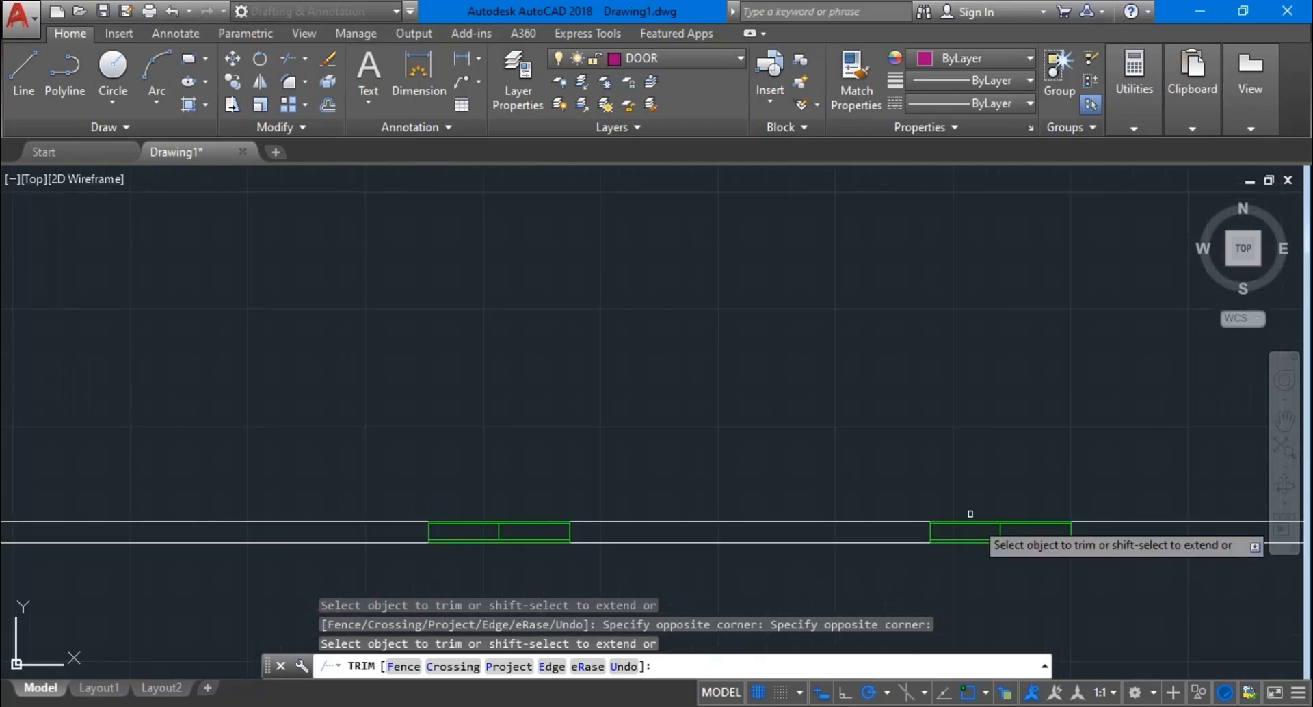
click(941, 486)
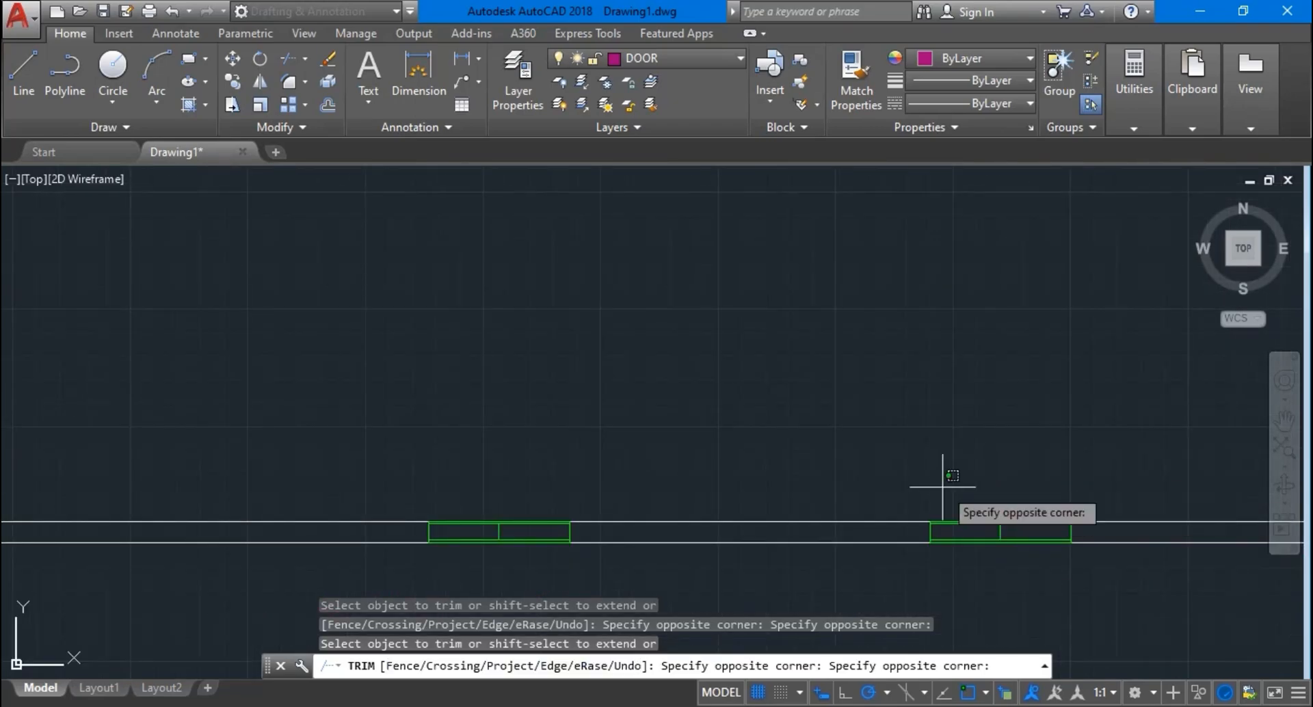
click(1042, 577)
scroll(1042, 577, down, 4)
scroll(1042, 577, up, 3)
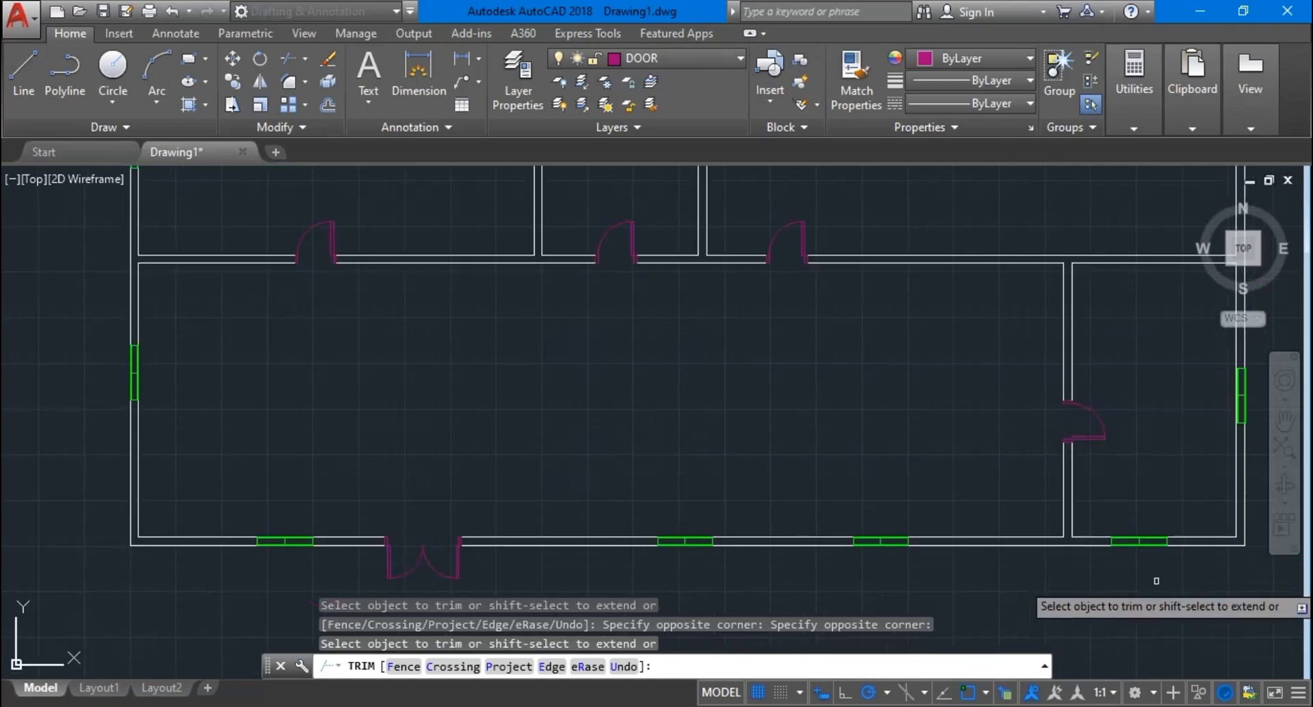
Trim the wall lines across the rightmost bottom-wall window and the lower window in the right outer wall
click(1141, 505)
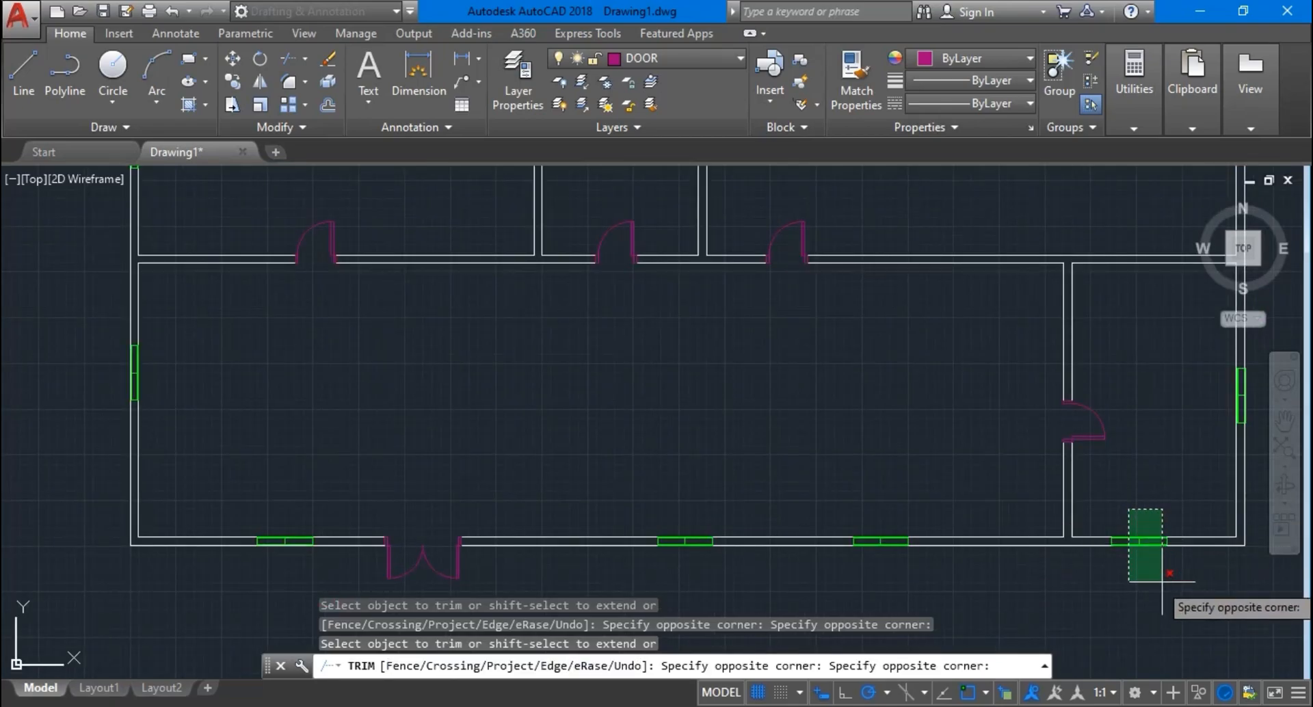
click(1196, 583)
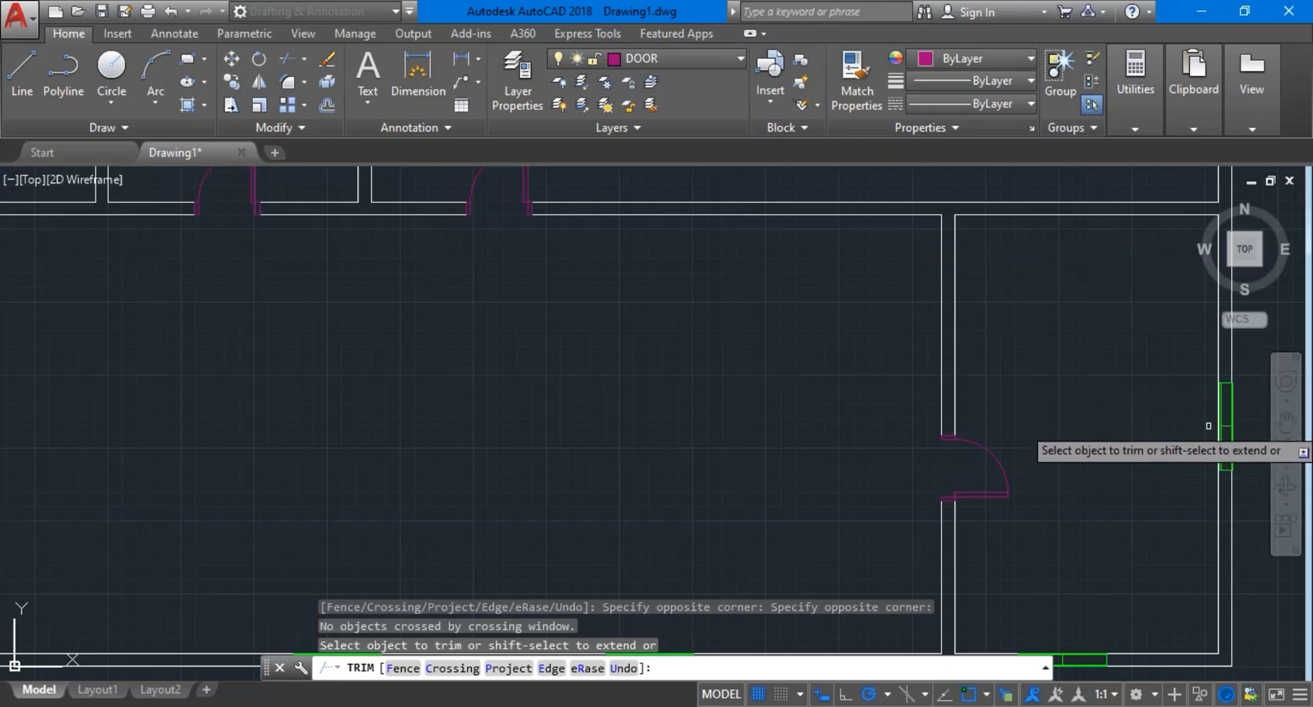
click(1218, 390)
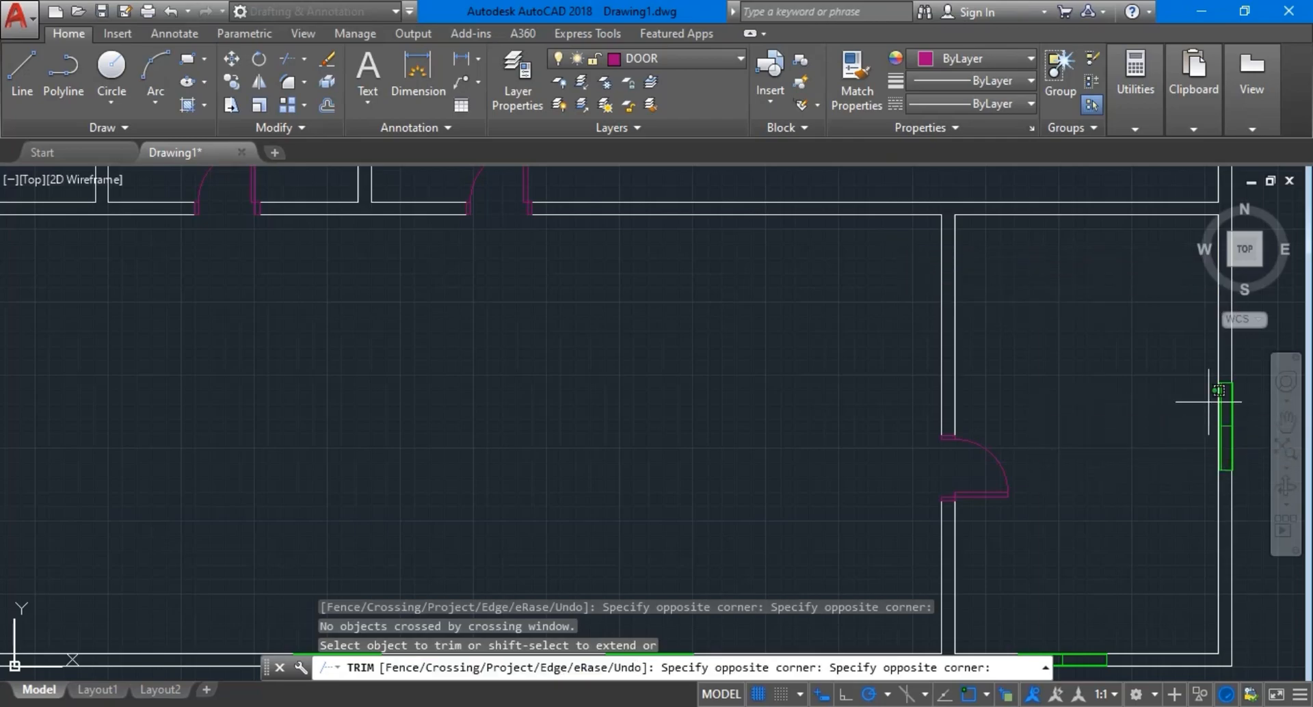
click(1251, 432)
scroll(1231, 424, down, 5)
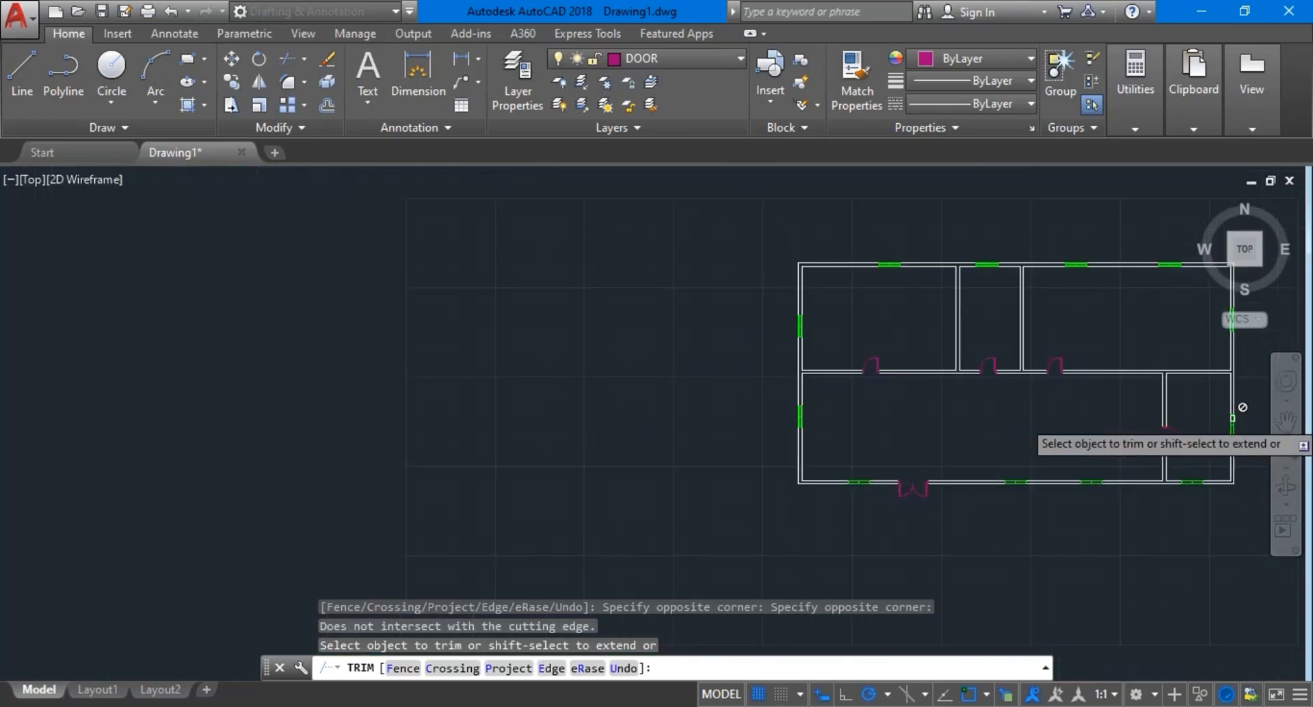
Try to trim the wall lines across the upper window in the right outer wall
scroll(1221, 362, down, 4)
scroll(1224, 355, up, 4)
scroll(1229, 328, down, 4)
scroll(1229, 328, up, 8)
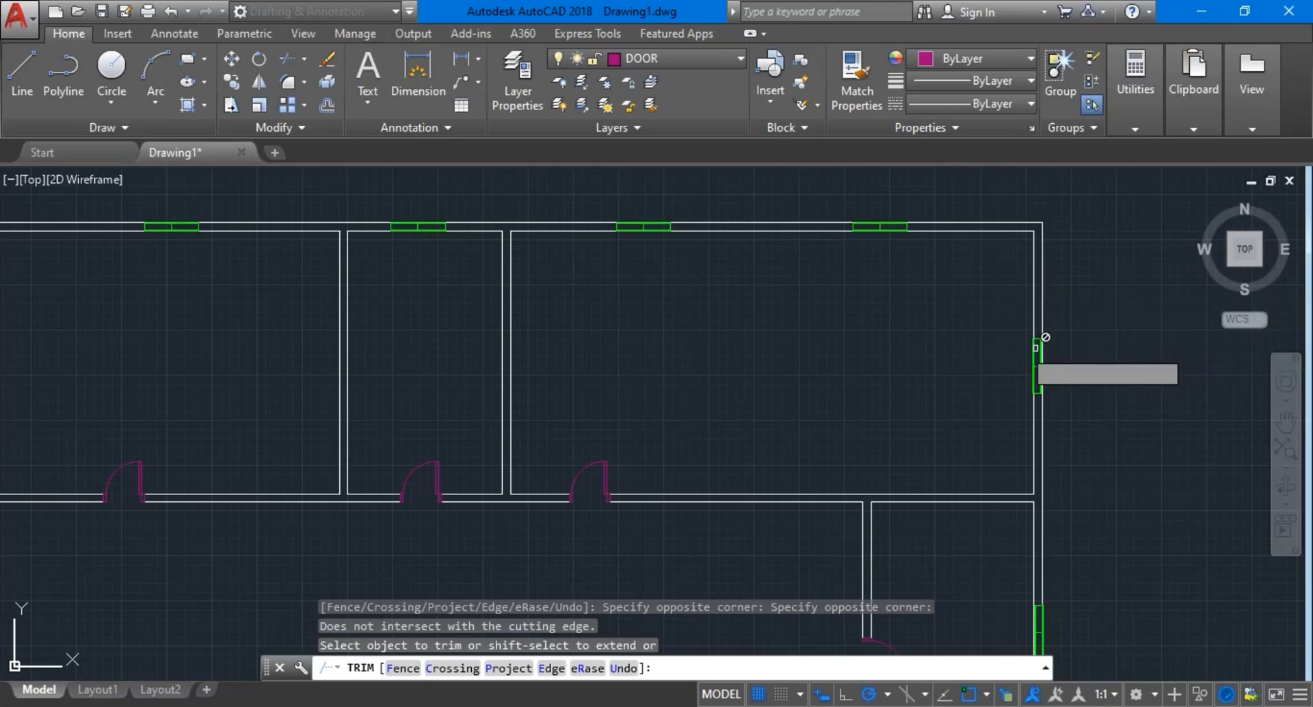
scroll(1040, 369, up, 4)
click(1087, 343)
click(1078, 374)
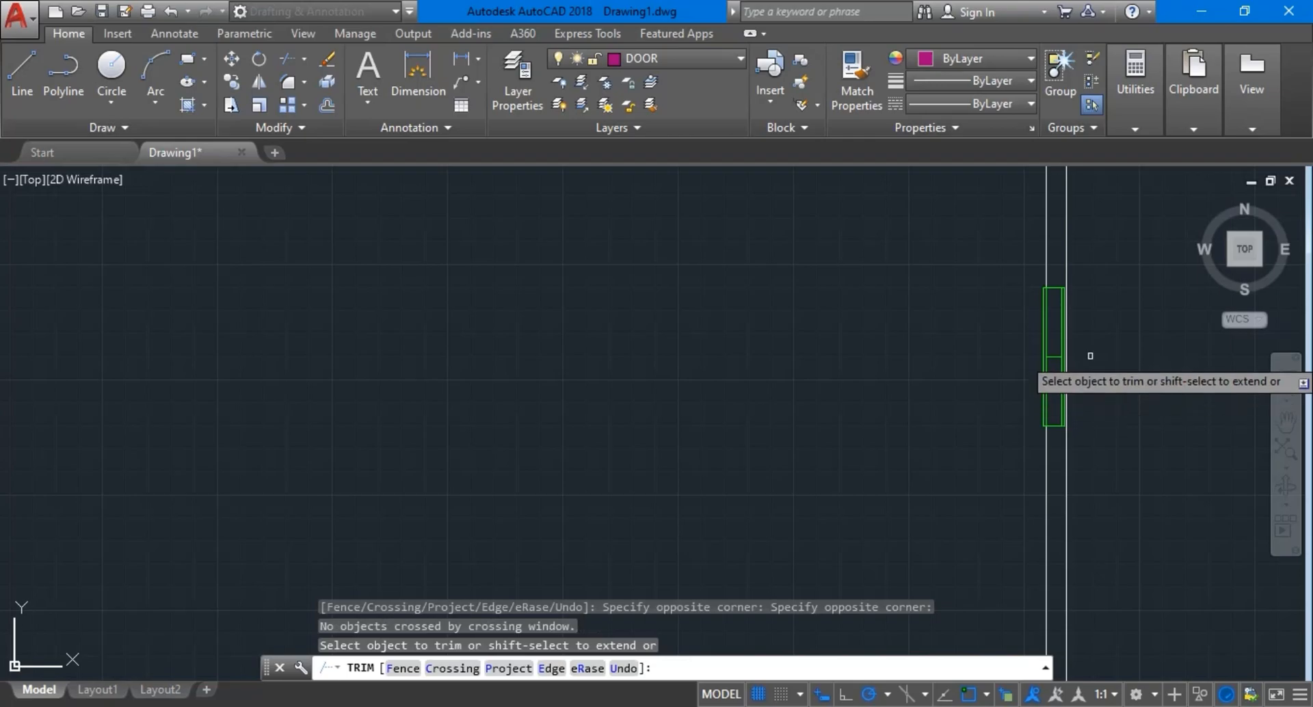
click(1091, 355)
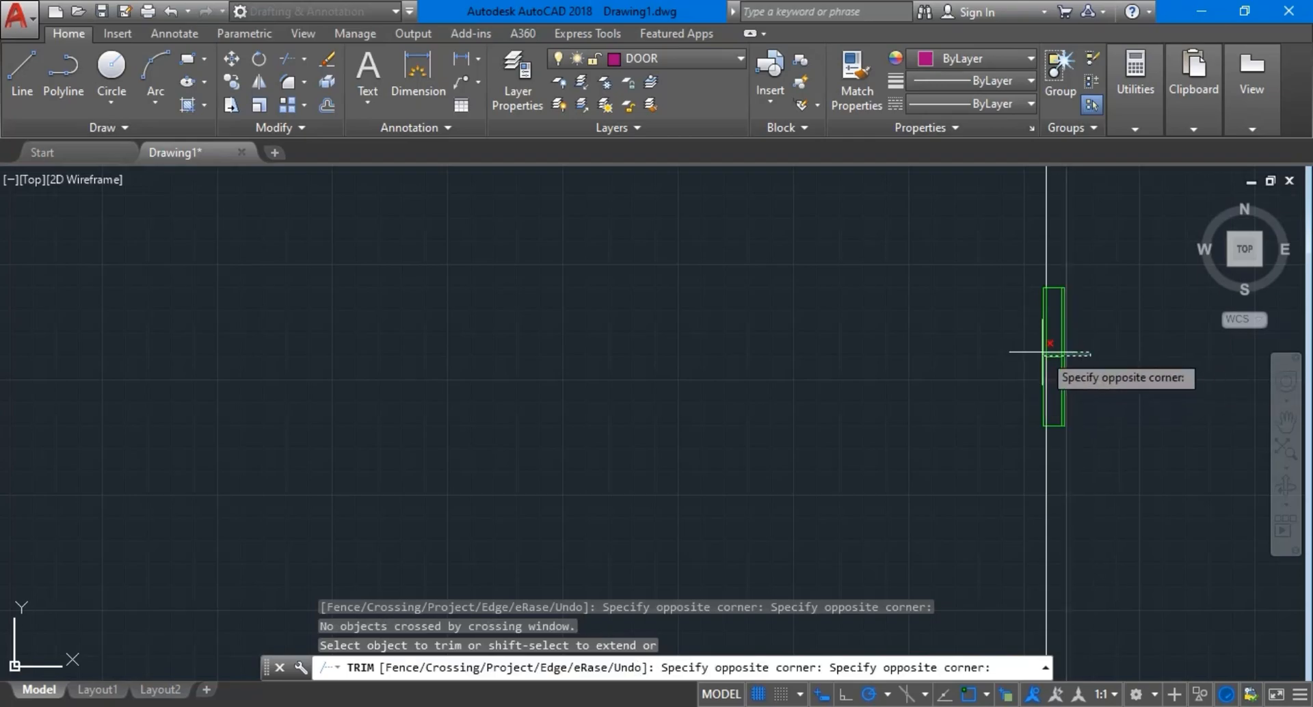
scroll(1047, 352, down, 4)
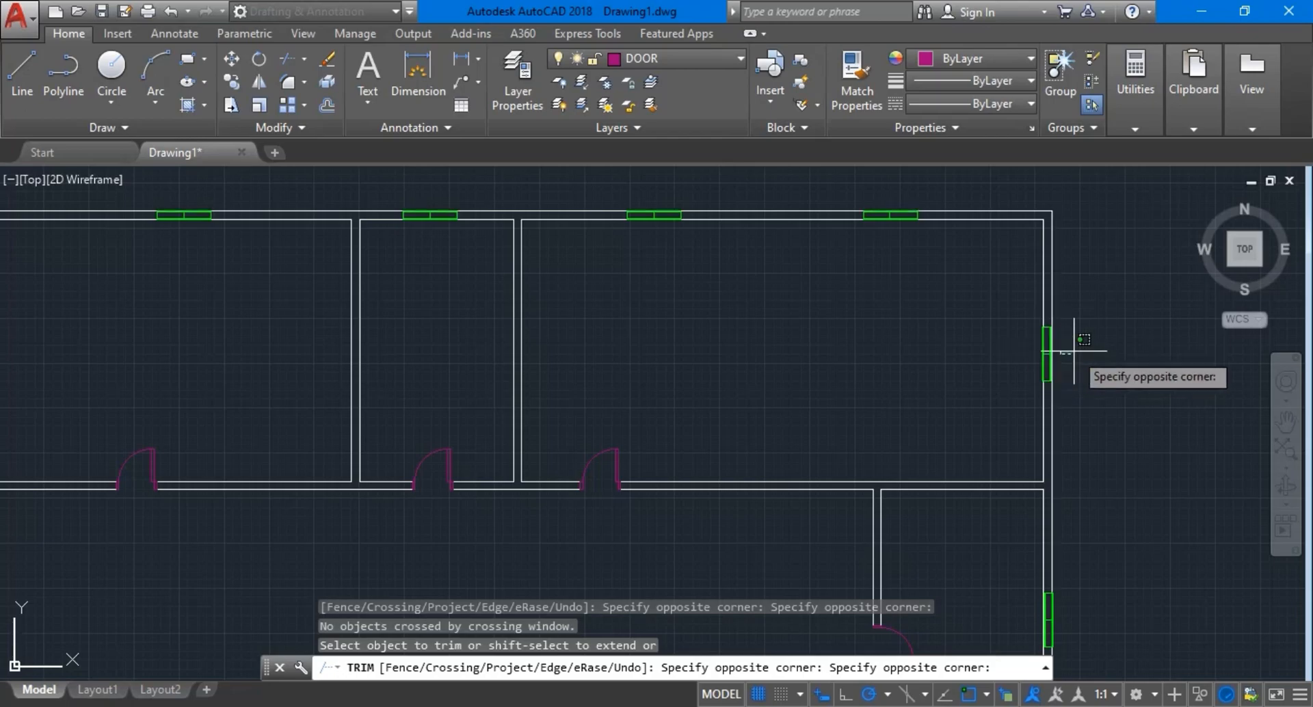
click(1069, 346)
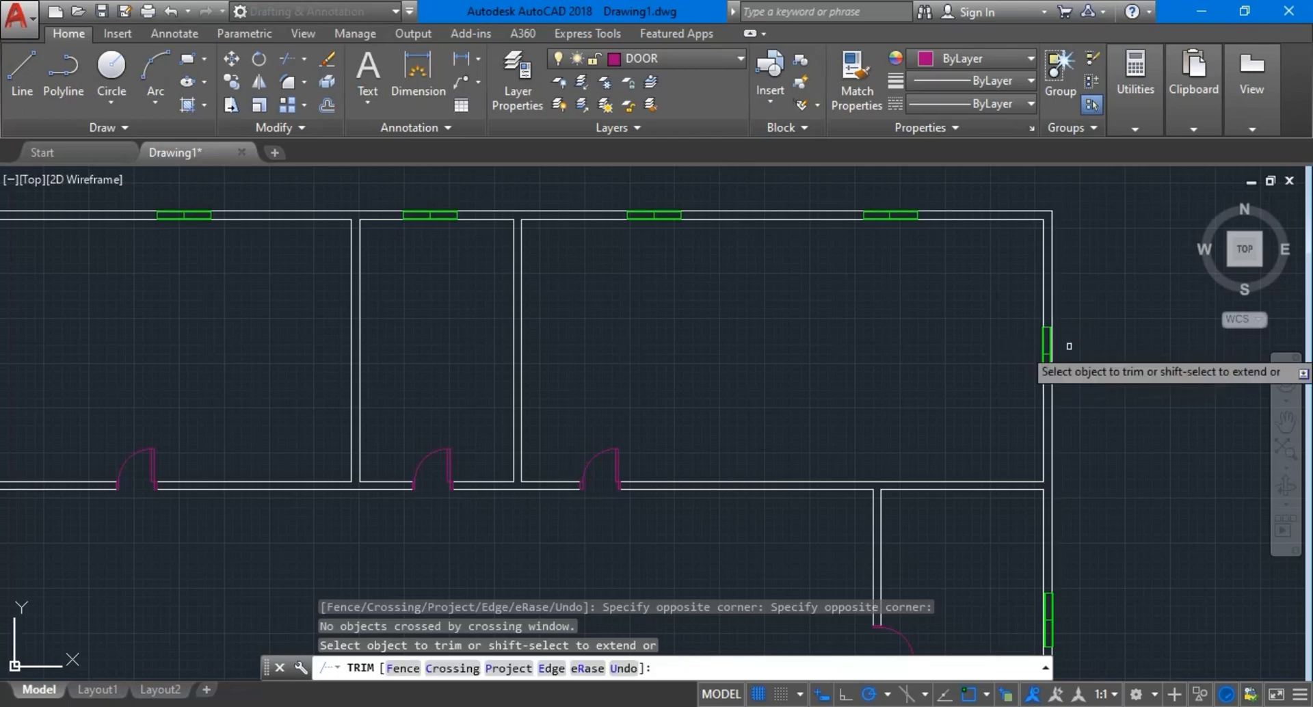
scroll(1032, 347, up, 3)
click(1031, 346)
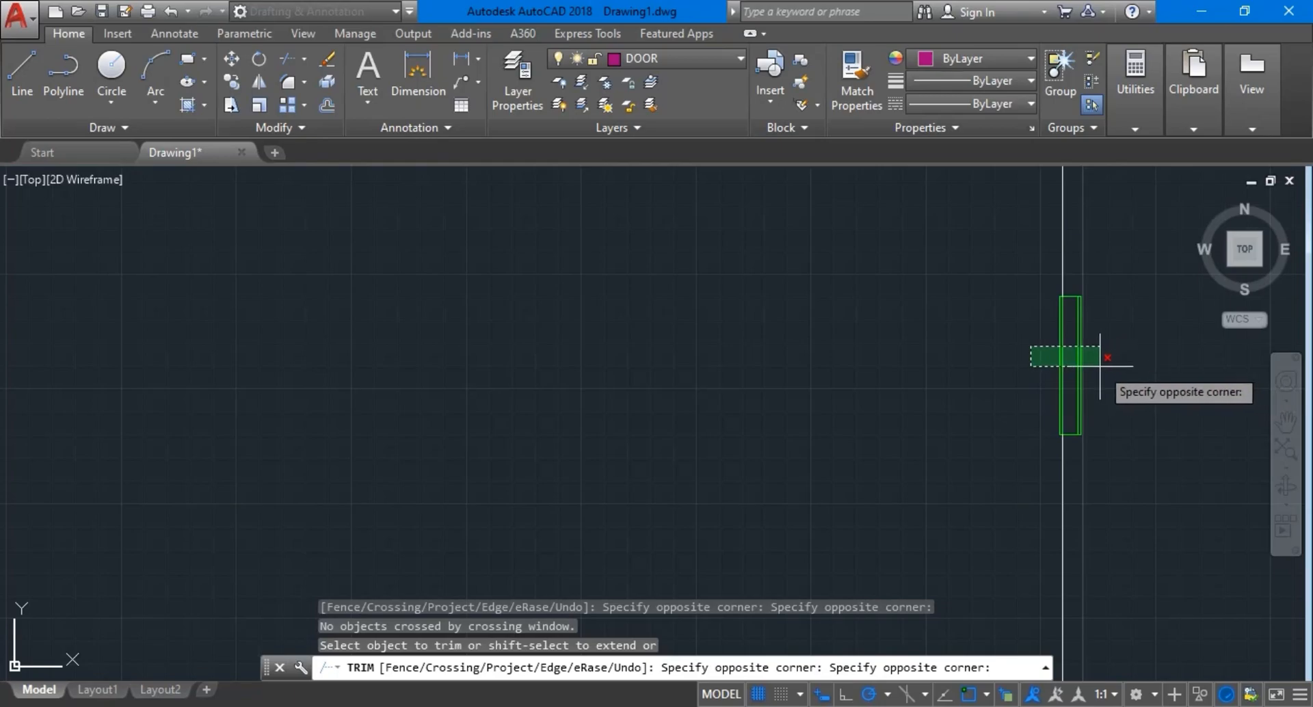
click(936, 348)
scroll(1081, 322, up, 10)
scroll(1102, 329, up, 2)
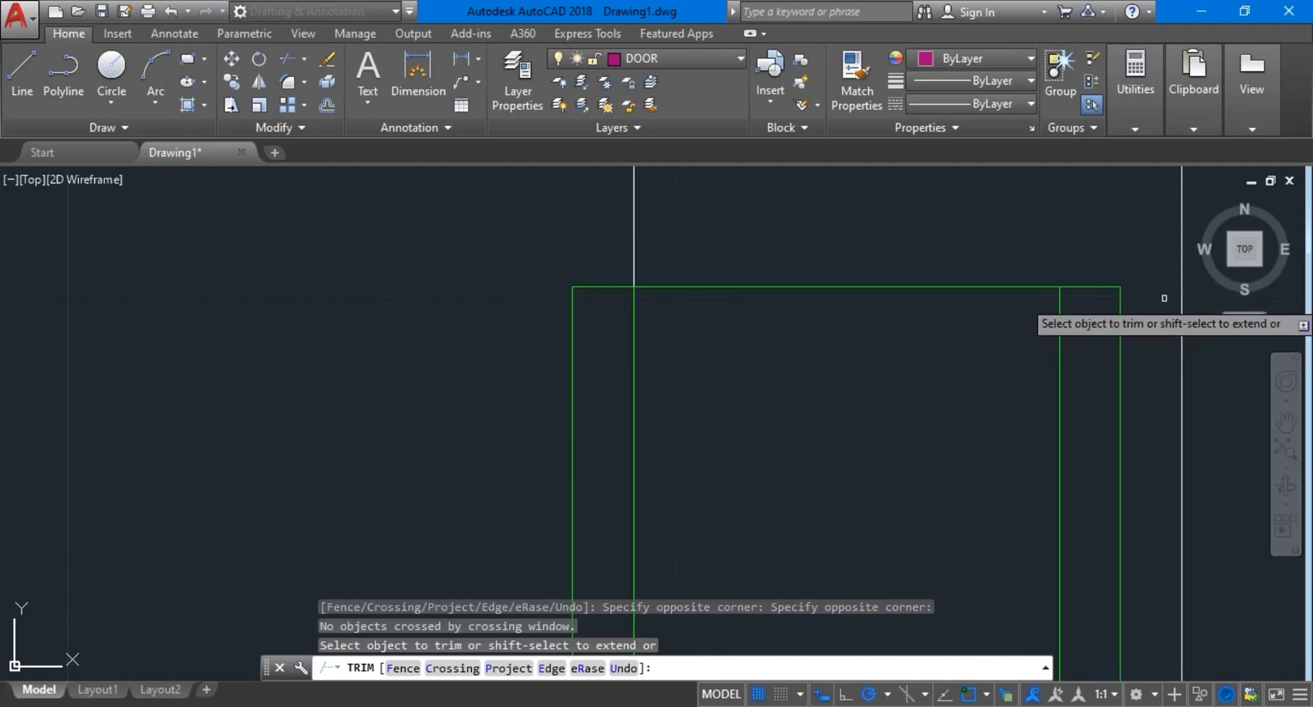
Trim the wall lines across the two top-wall windows of the upper right room
scroll(1037, 321, down, 10)
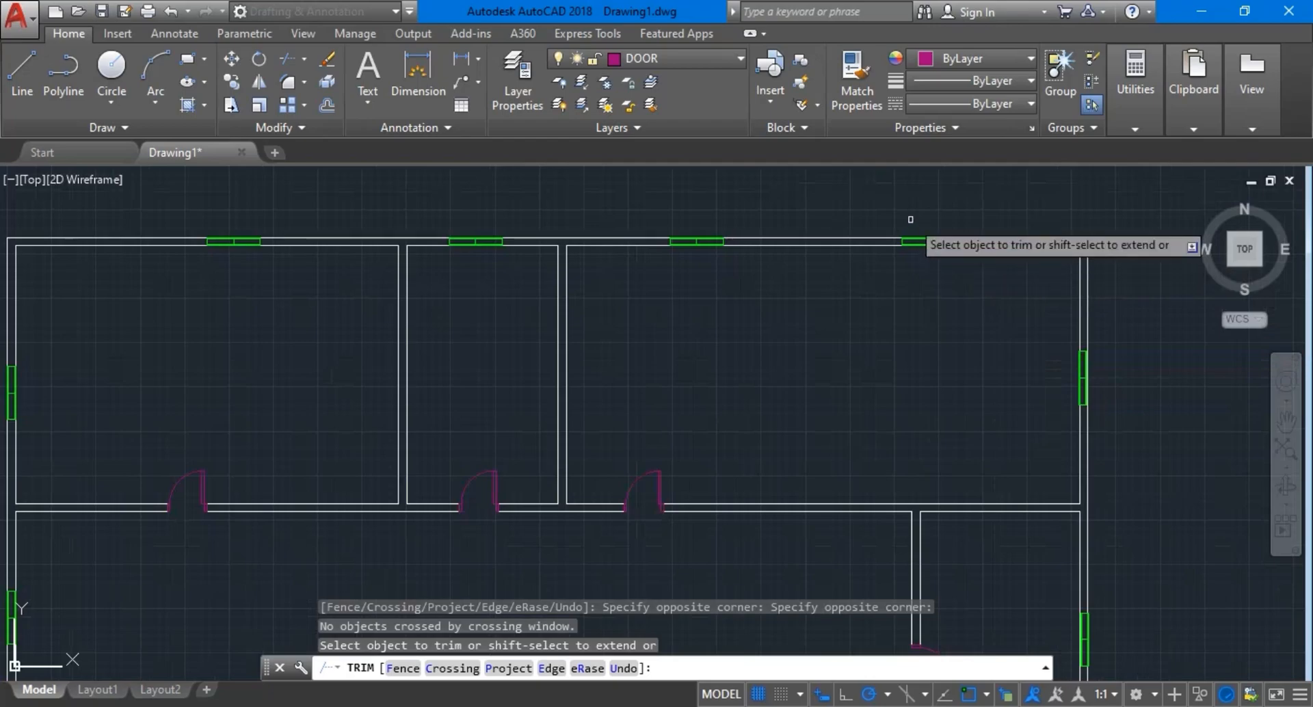
scroll(913, 219, up, 6)
click(929, 243)
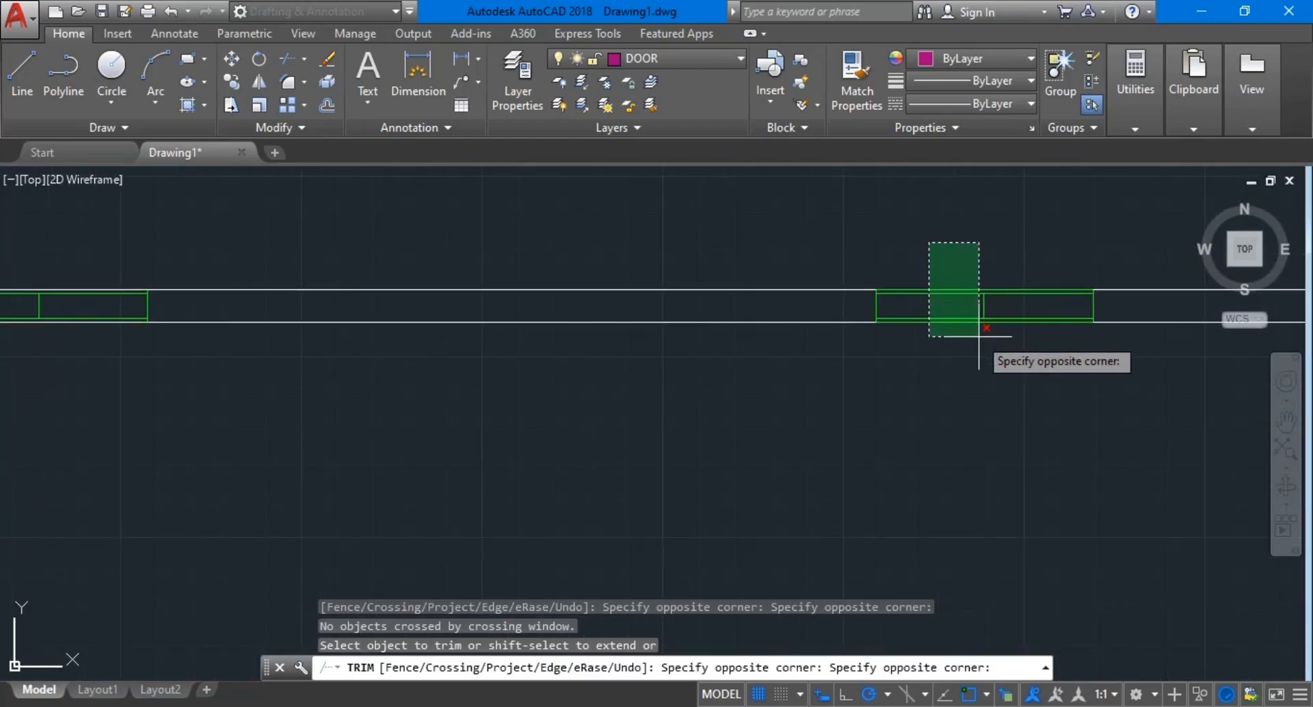
click(1018, 373)
scroll(821, 341, down, 8)
scroll(753, 290, up, 6)
click(813, 276)
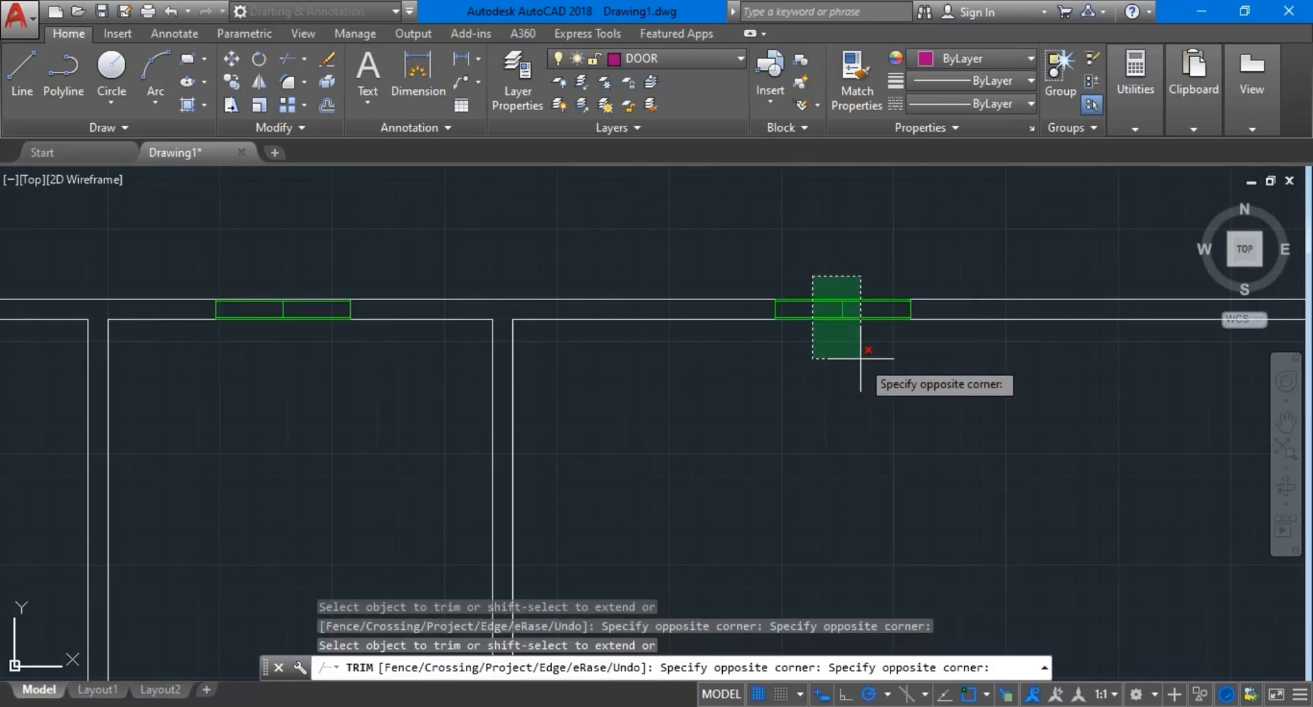
click(858, 352)
Trim the wall lines across the top-wall windows of the small middle room and the upper left room
click(254, 260)
click(317, 352)
scroll(312, 356, down, 5)
scroll(167, 339, up, 5)
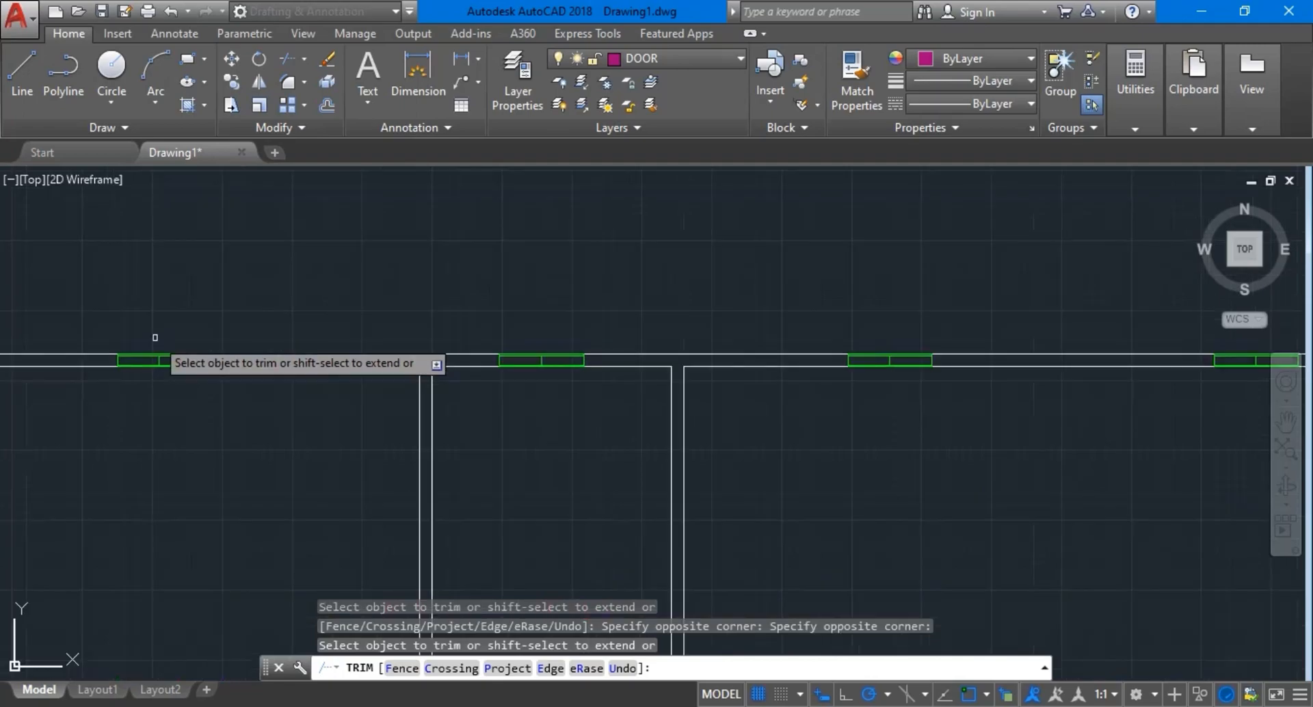
click(131, 333)
click(165, 396)
Trim the wall lines across the upper and lower windows in the left outer wall and finish trimming
scroll(97, 404, down, 4)
scroll(32, 449, up, 4)
click(155, 433)
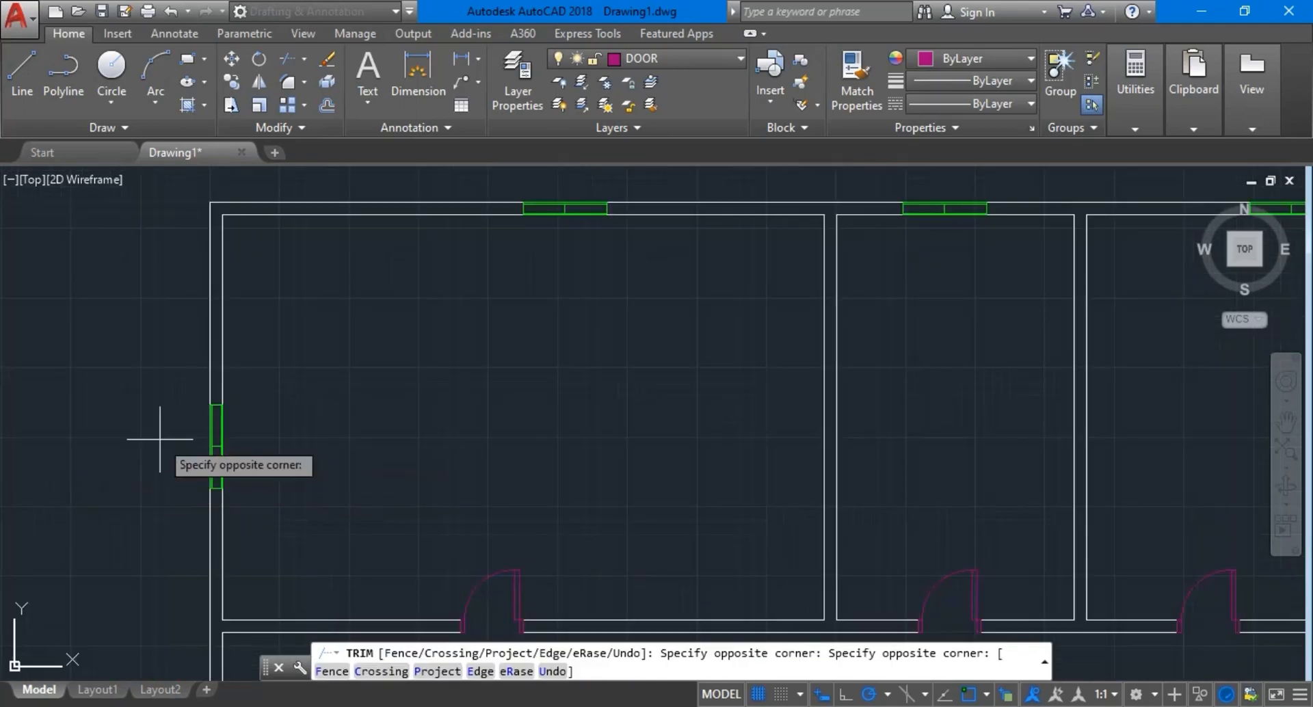
click(279, 469)
scroll(237, 547, down, 4)
scroll(237, 548, up, 4)
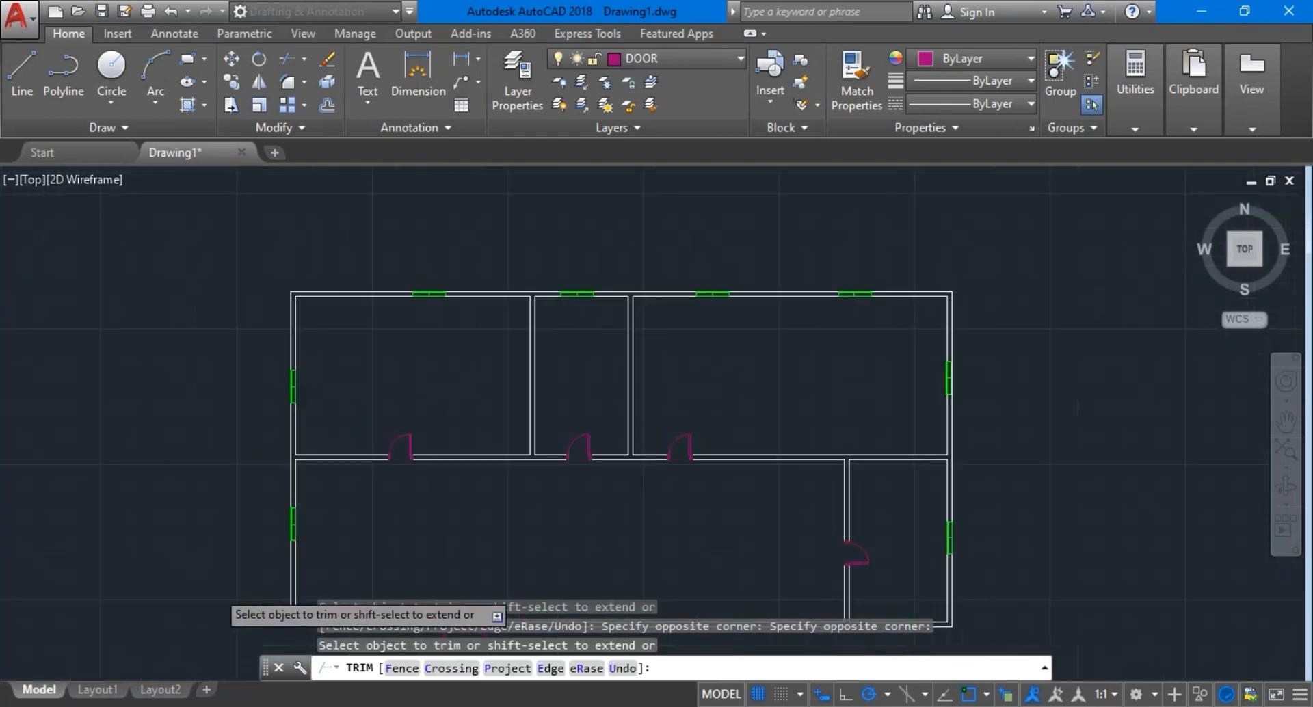
click(282, 488)
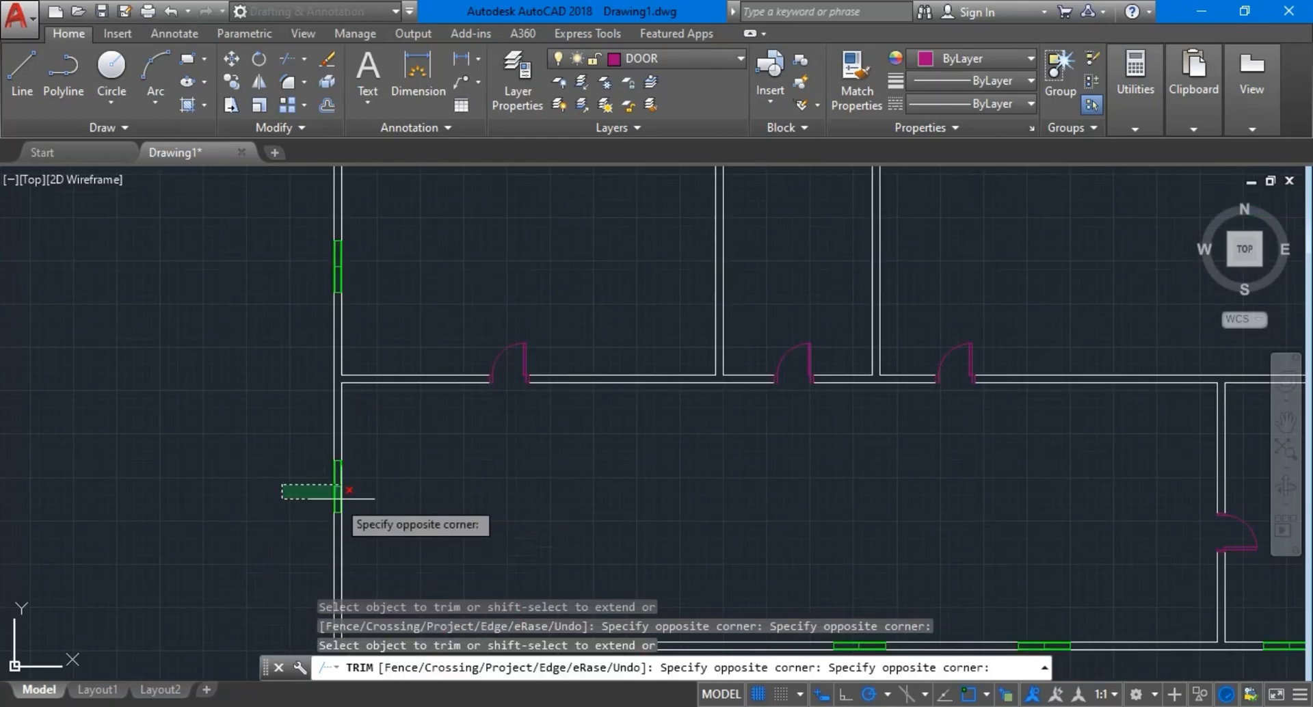
click(383, 488)
scroll(438, 526, down, 4)
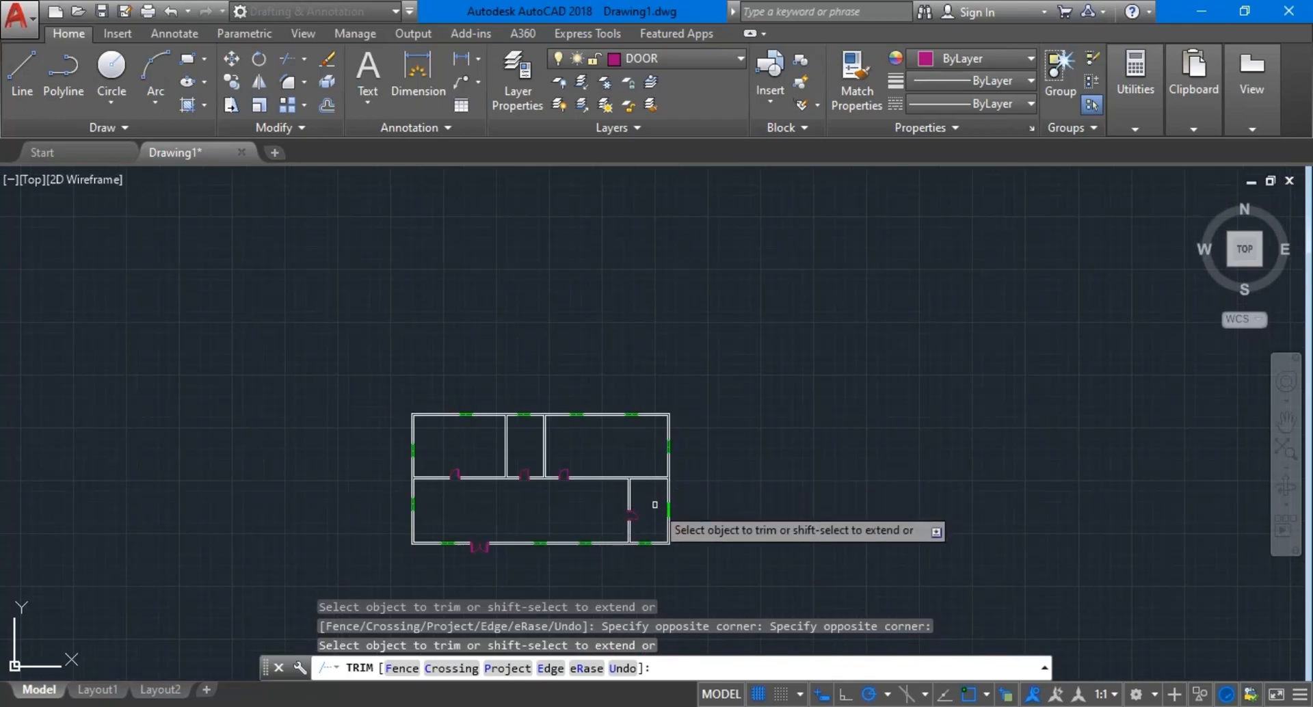
key(Return)
Move the upper right-wall window horizontally so its upper-right corner sits on the outer wall line
scroll(669, 443, up, 12)
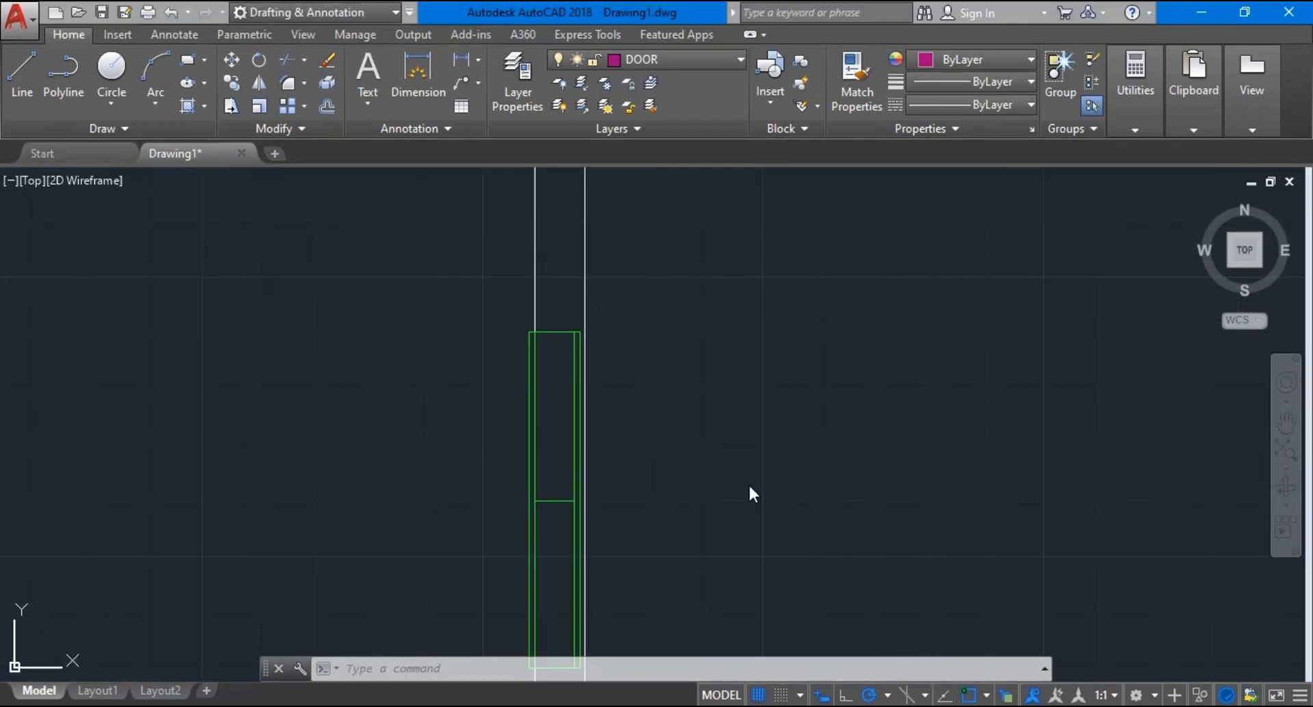
scroll(596, 367, up, 8)
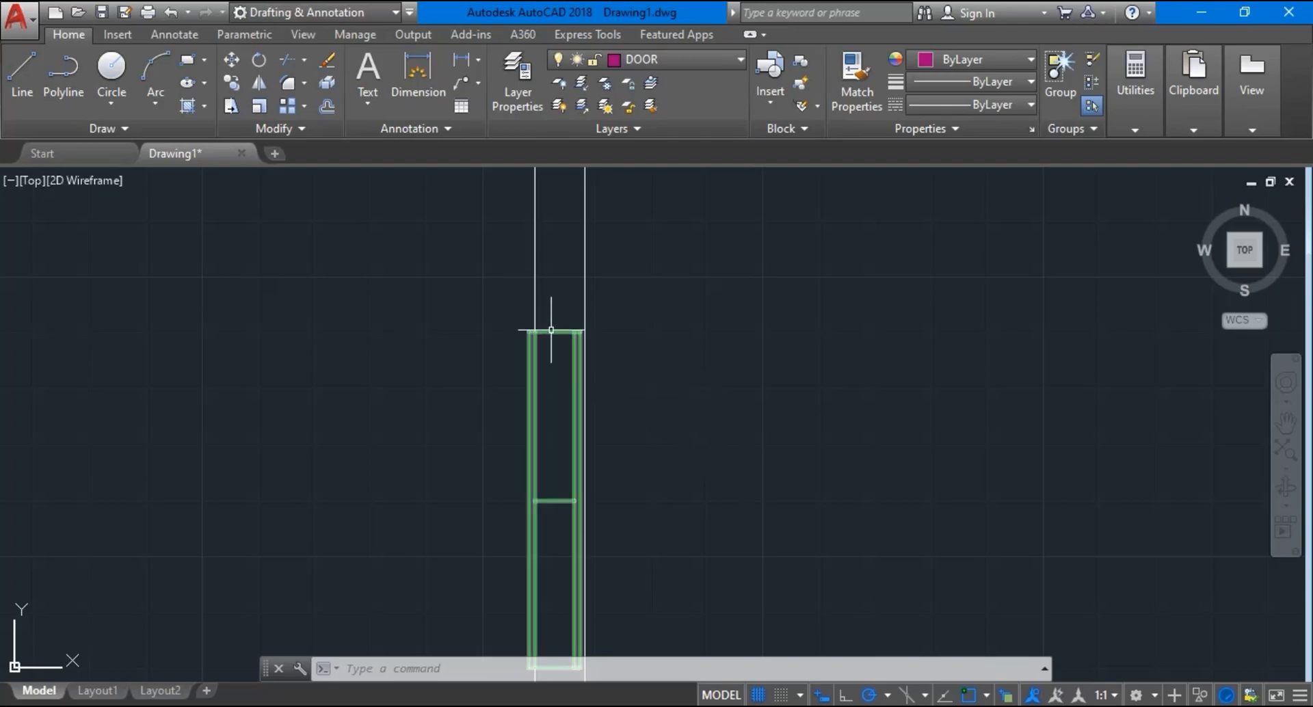
scroll(637, 314, up, 4)
scroll(615, 323, down, 2)
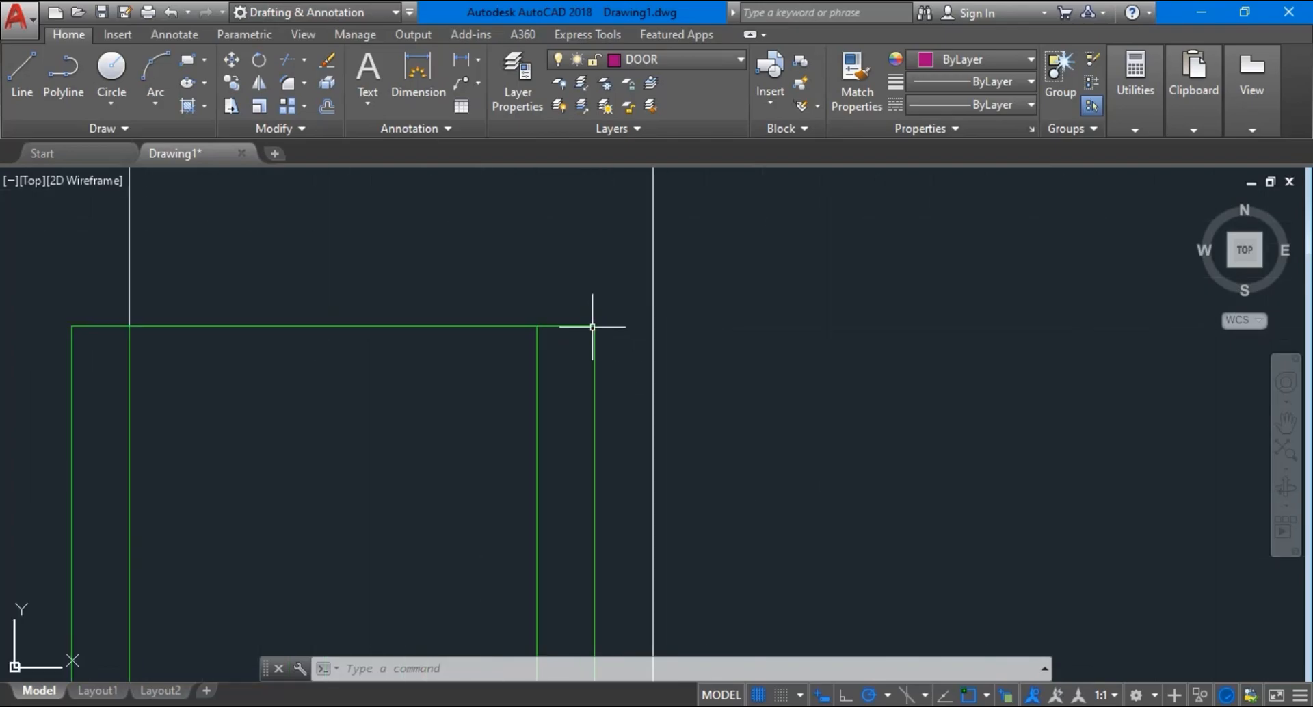
click(237, 62)
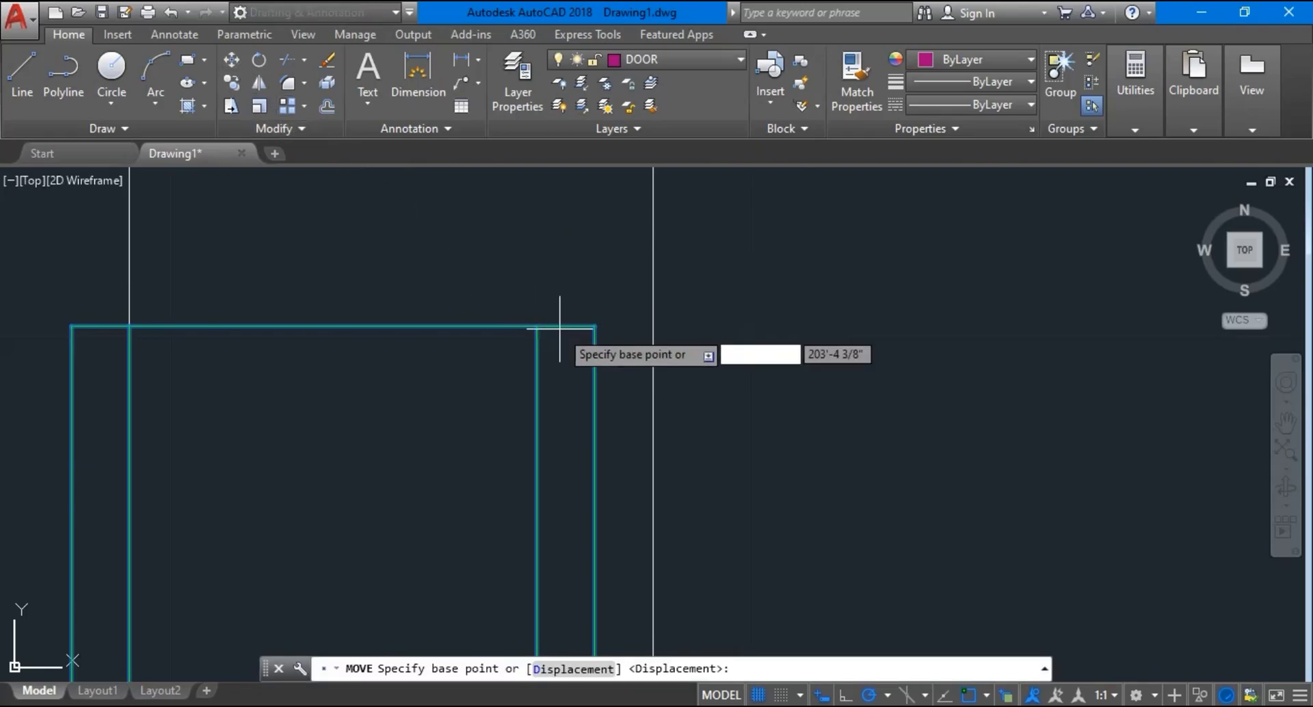
click(595, 326)
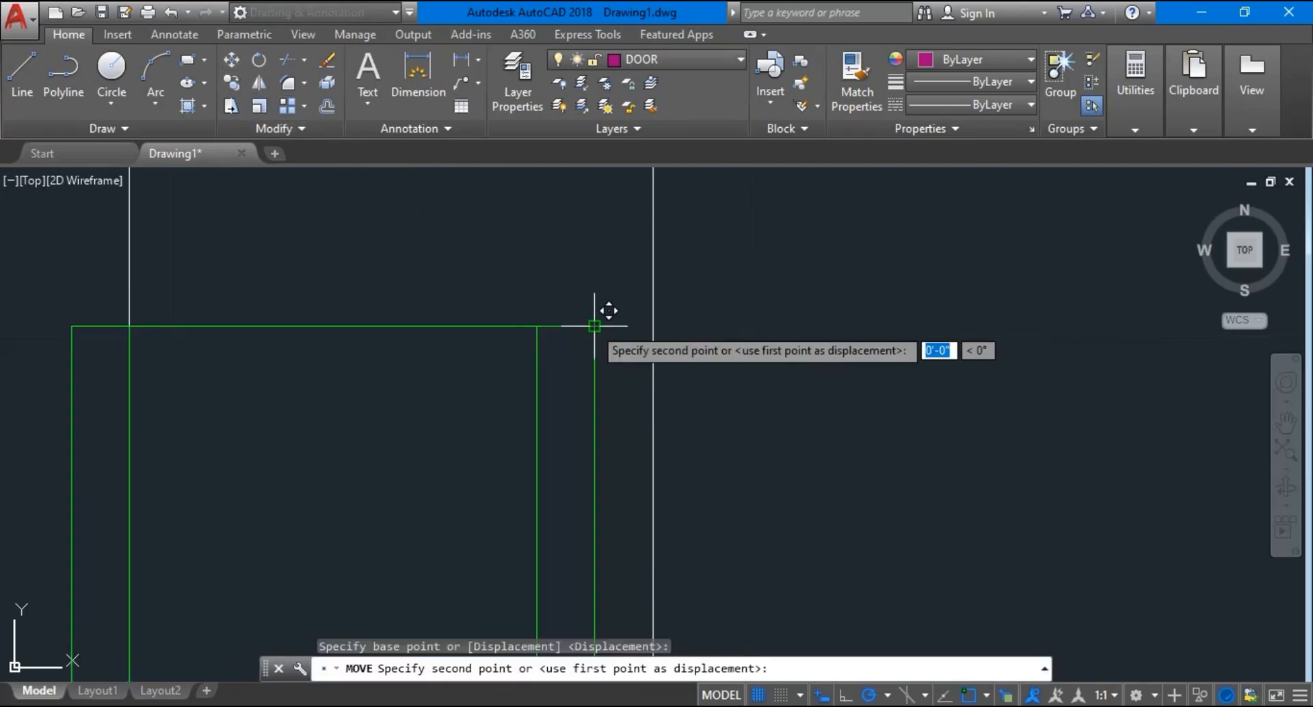
click(653, 326)
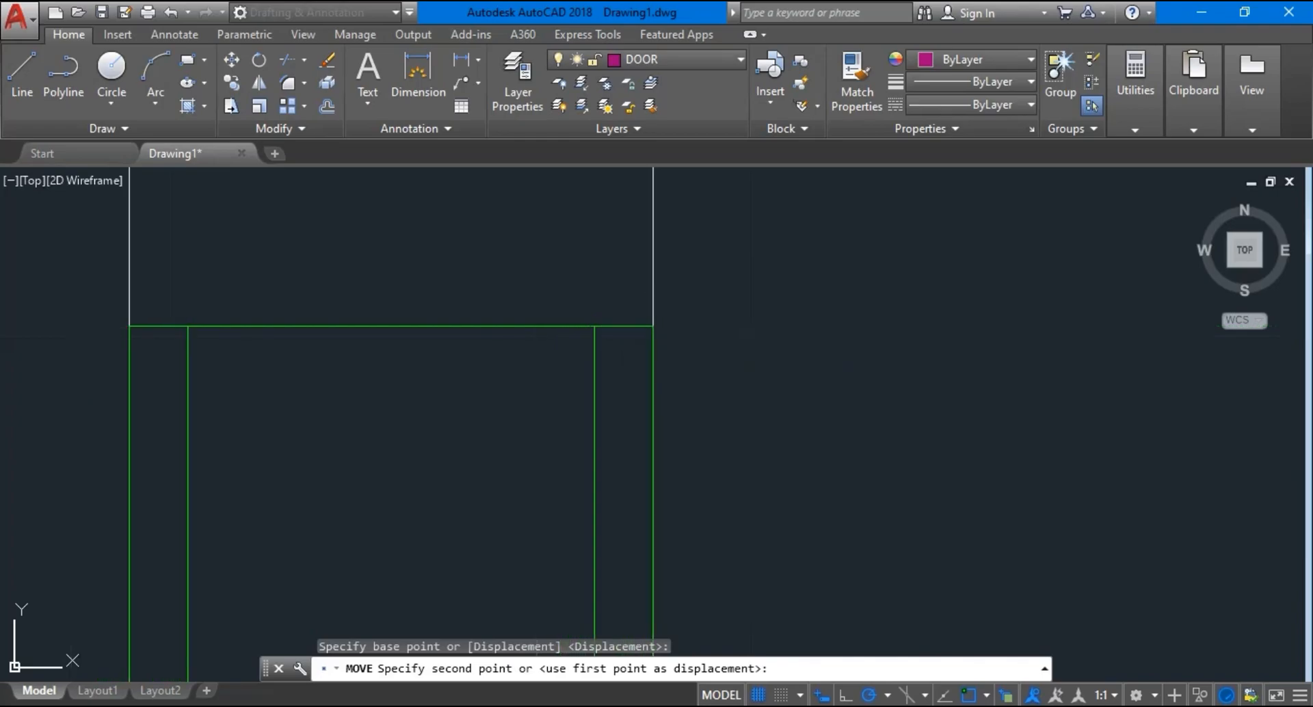
scroll(654, 327, down, 2)
Trim the wall lines across the realigned upper right-wall window, using all objects as cutting edges
scroll(654, 327, down, 10)
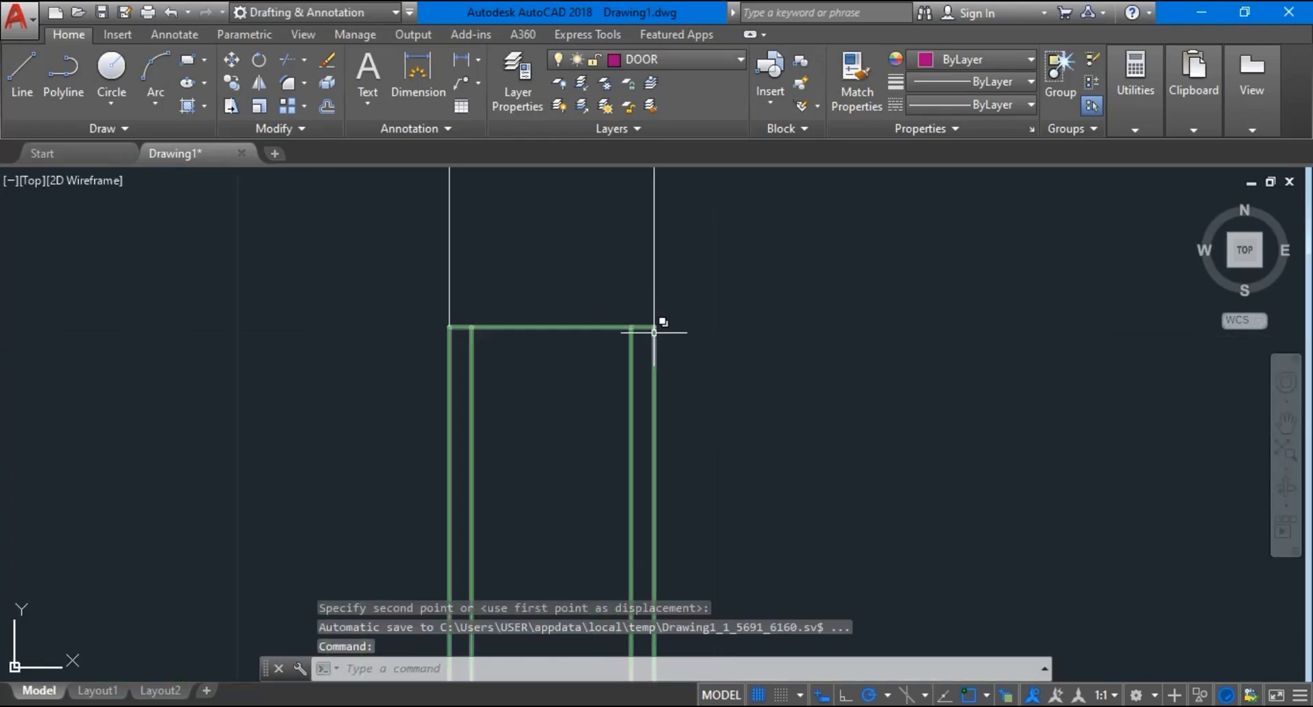
click(287, 58)
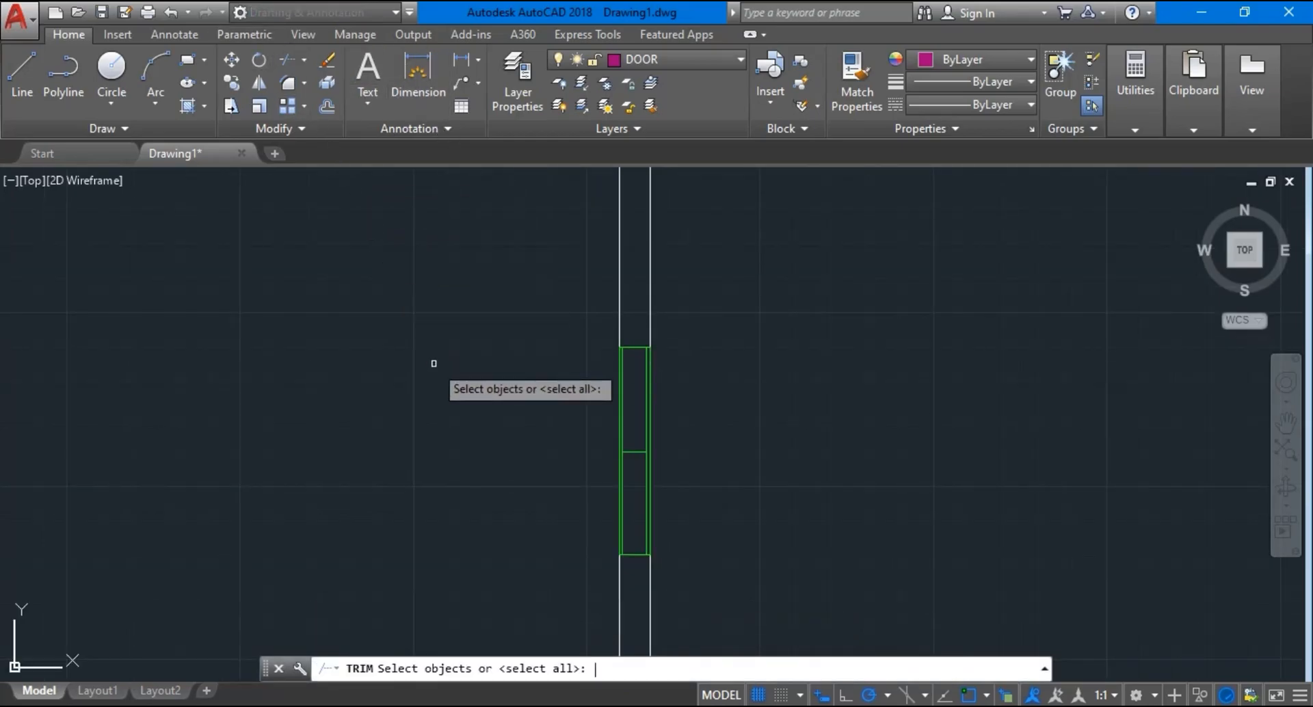
key(Return)
click(587, 405)
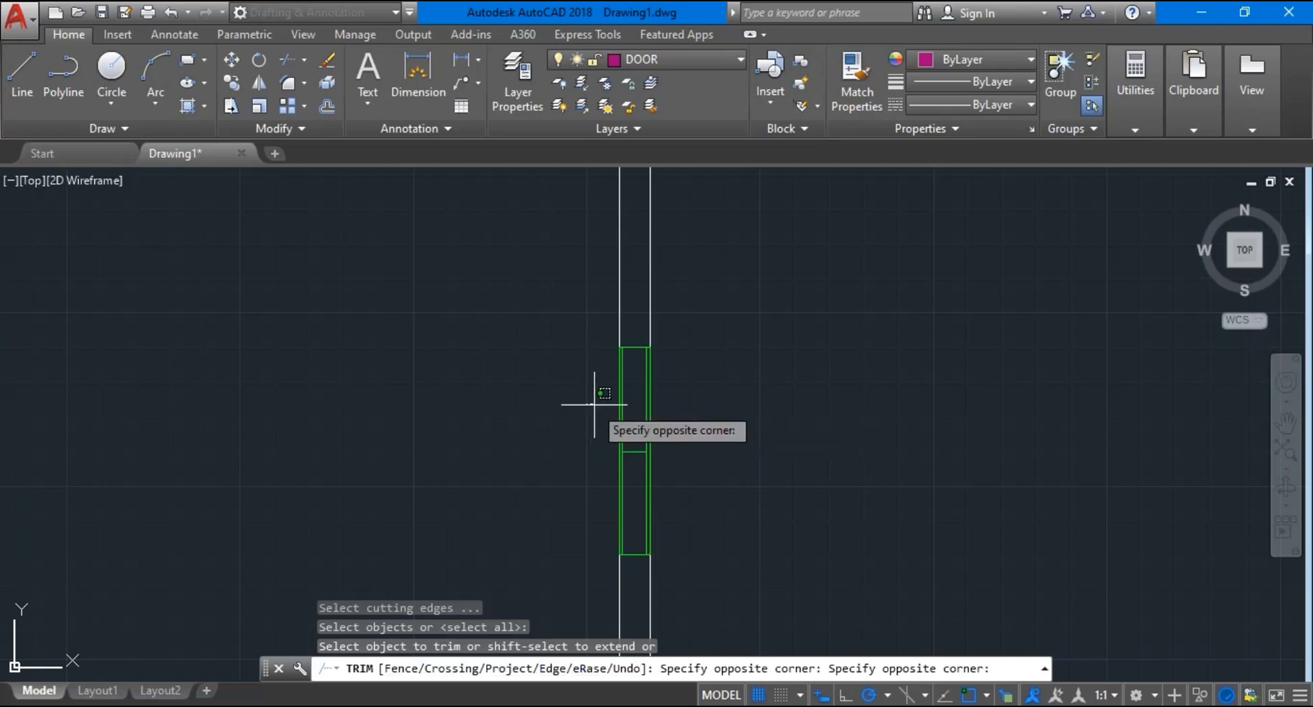
click(705, 463)
scroll(711, 465, down, 5)
scroll(711, 465, down, 4)
scroll(561, 540, up, 3)
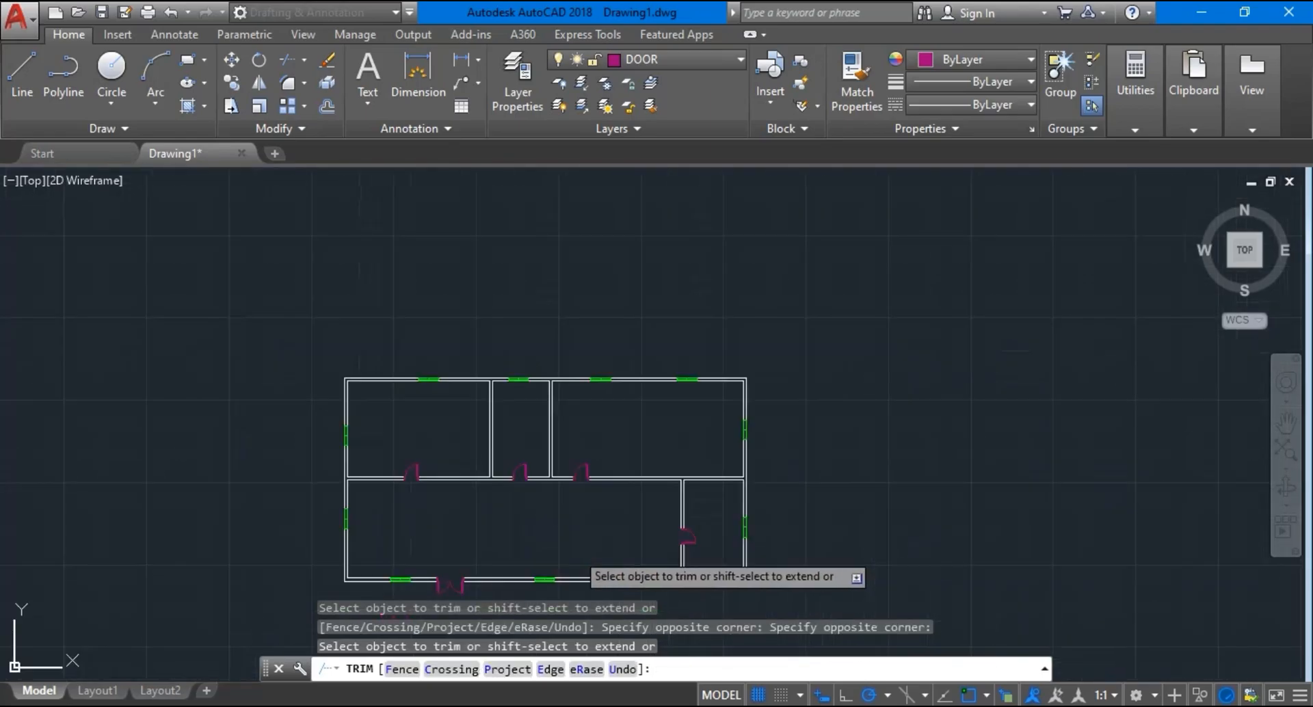
key(Return)
Create a layer named HATCH with colour 45 and make it the current layer
scroll(542, 551, down, 4)
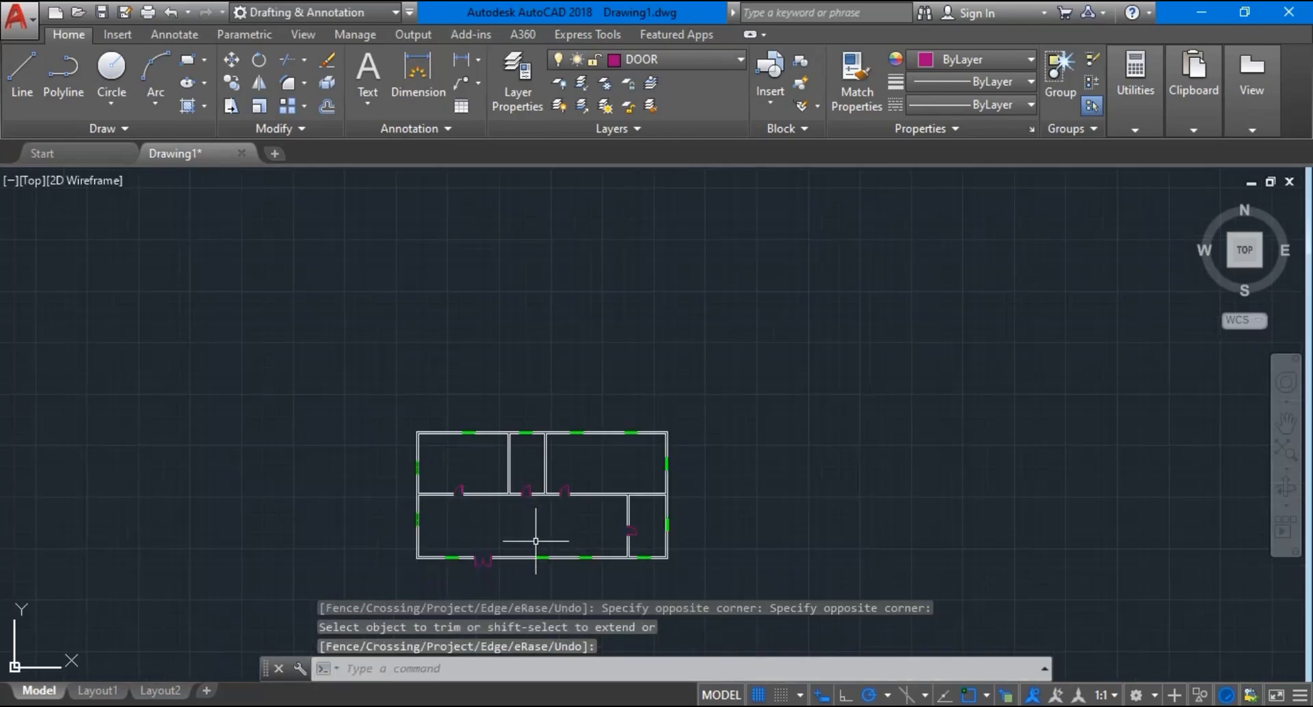
scroll(527, 574, up, 4)
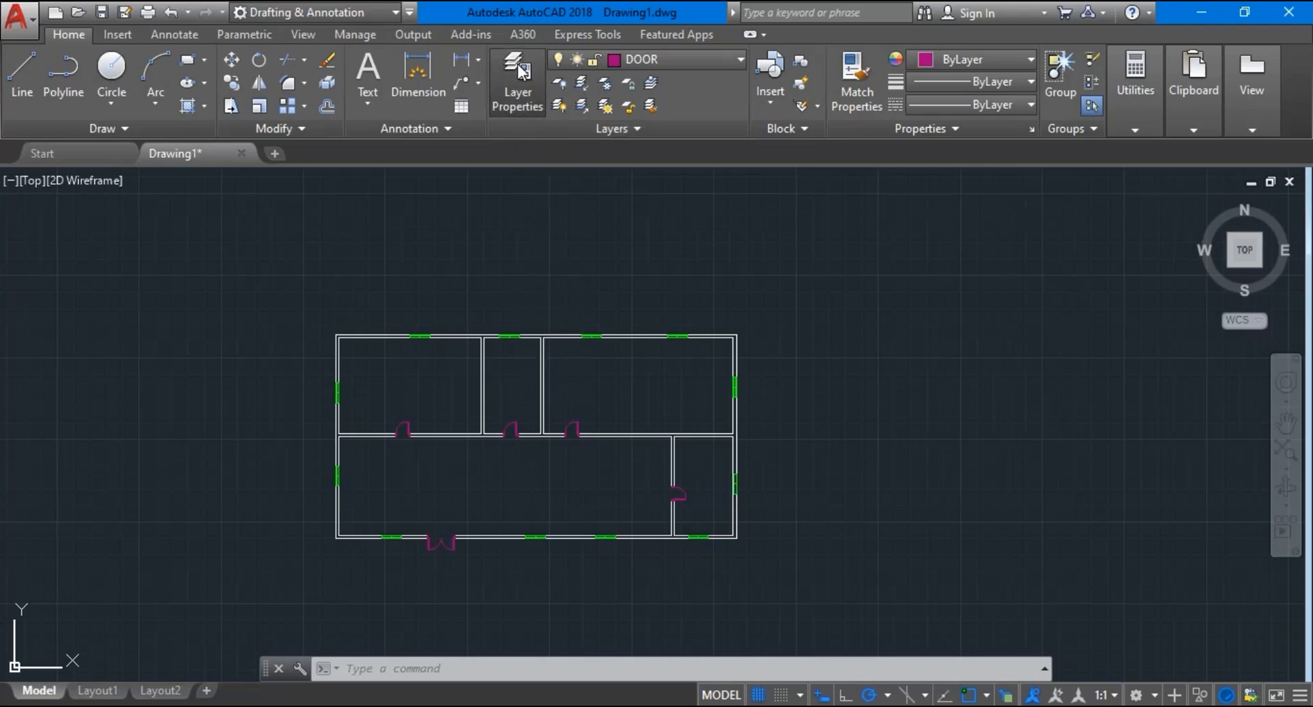
click(526, 104)
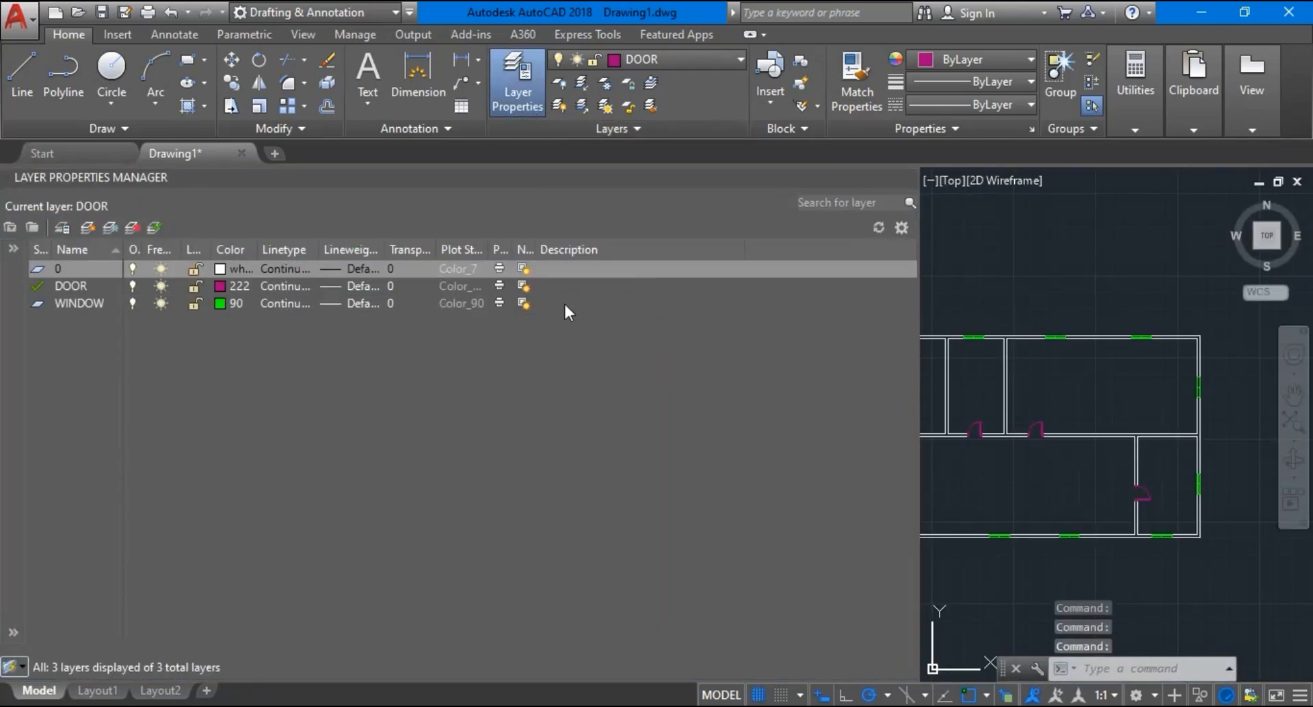
click(87, 229)
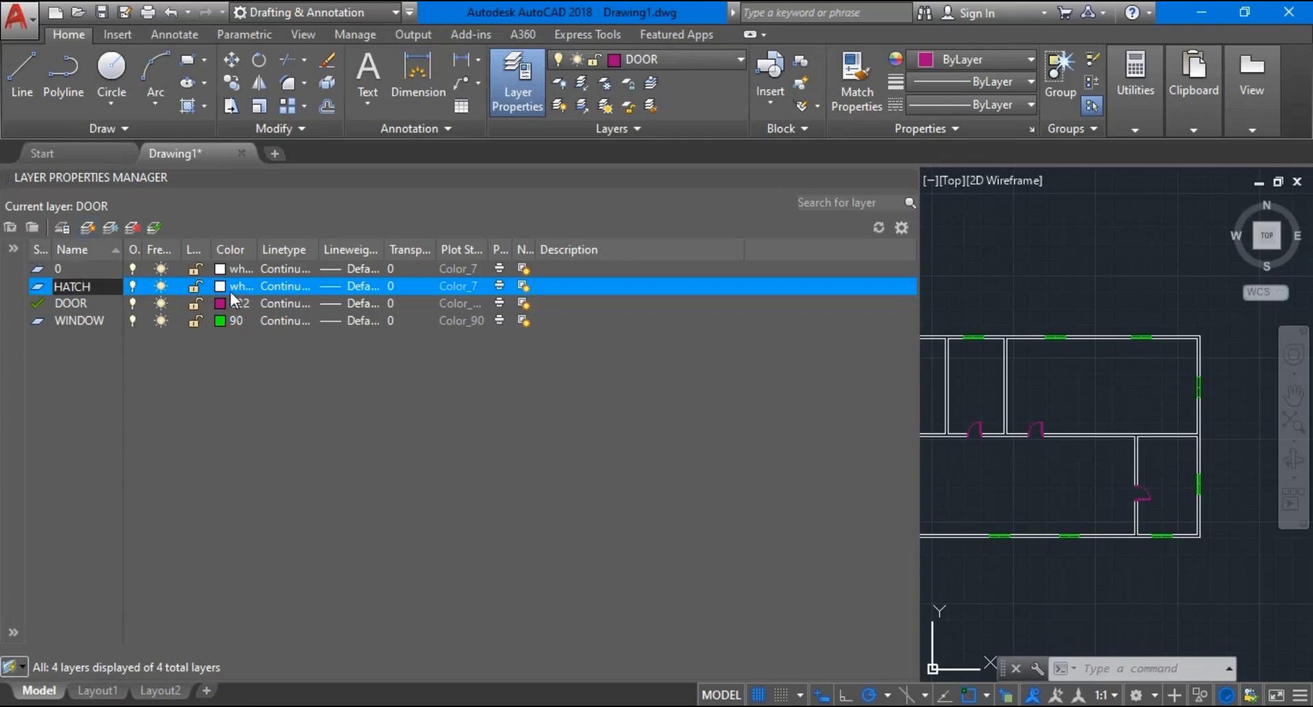
key(Return)
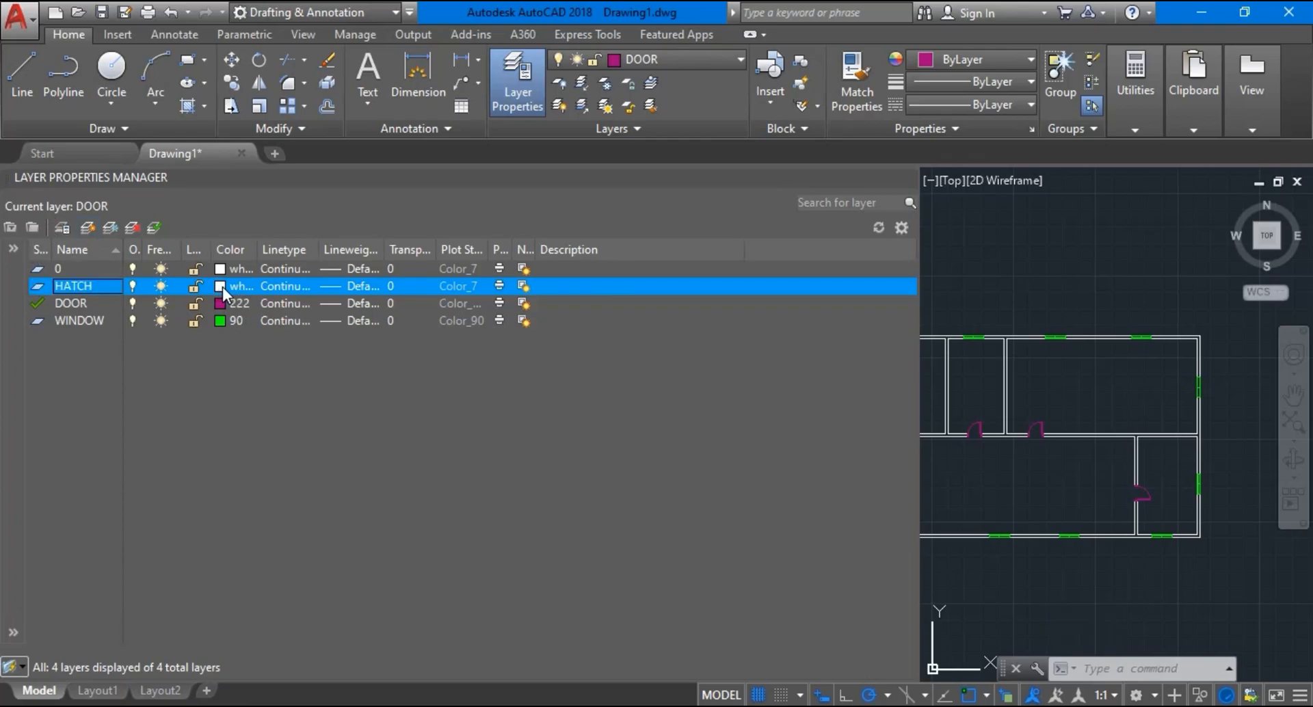
click(222, 286)
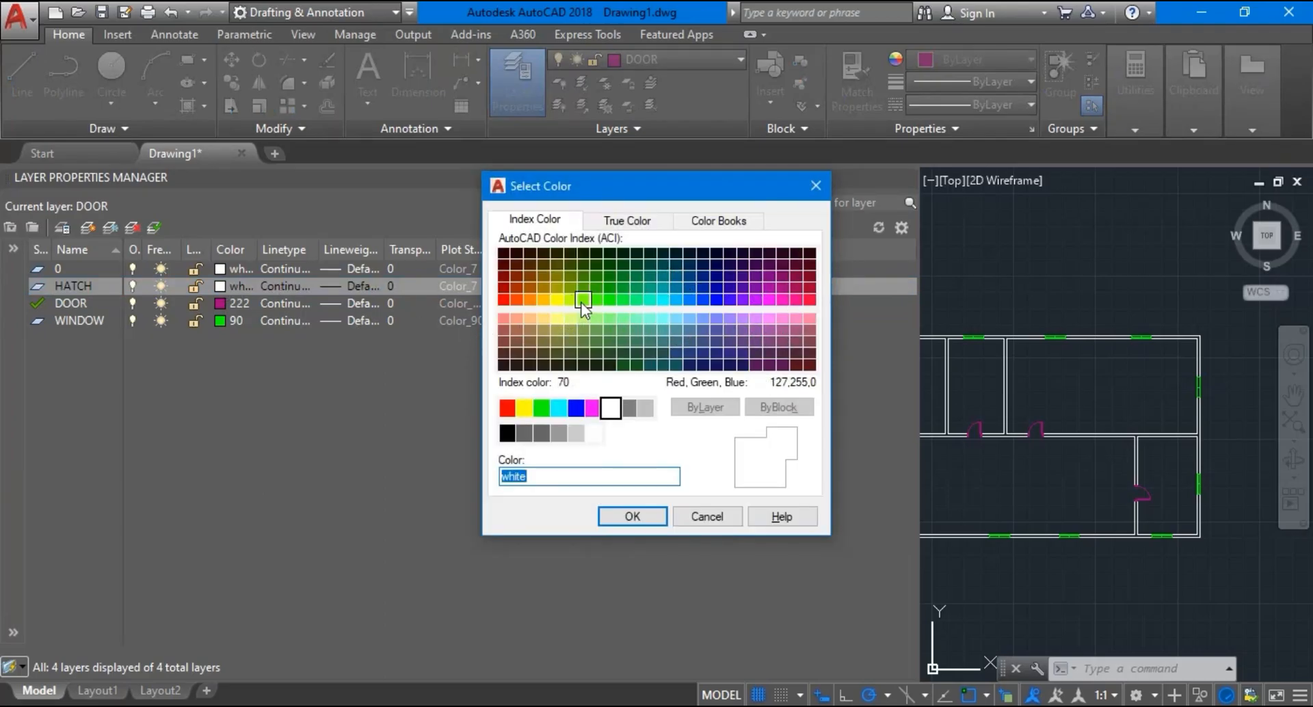
double_click(544, 343)
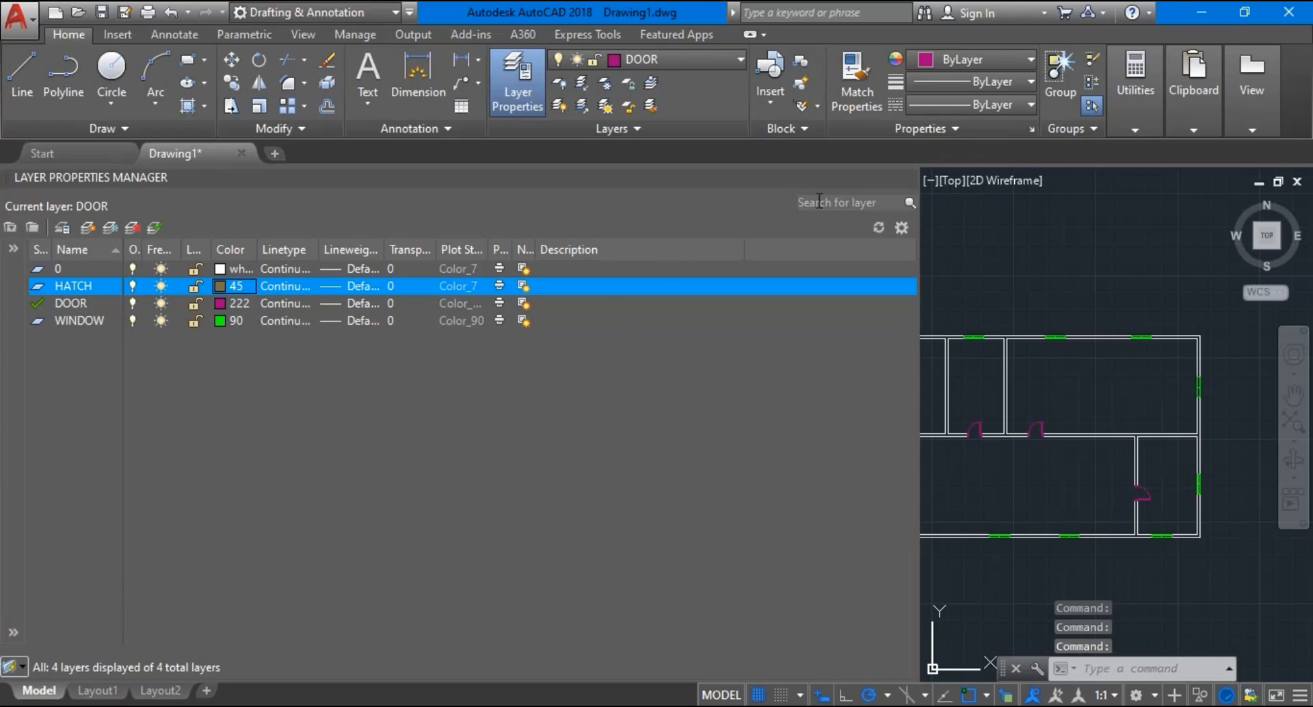
click(908, 177)
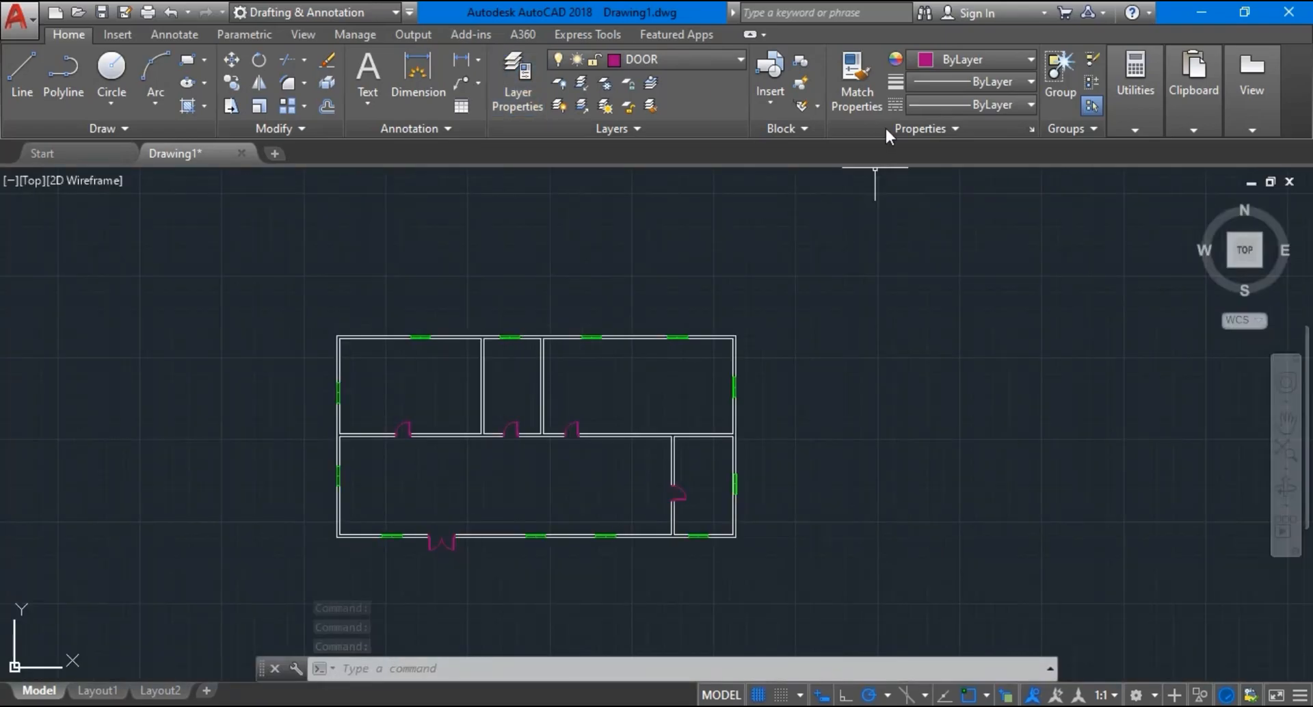
click(697, 58)
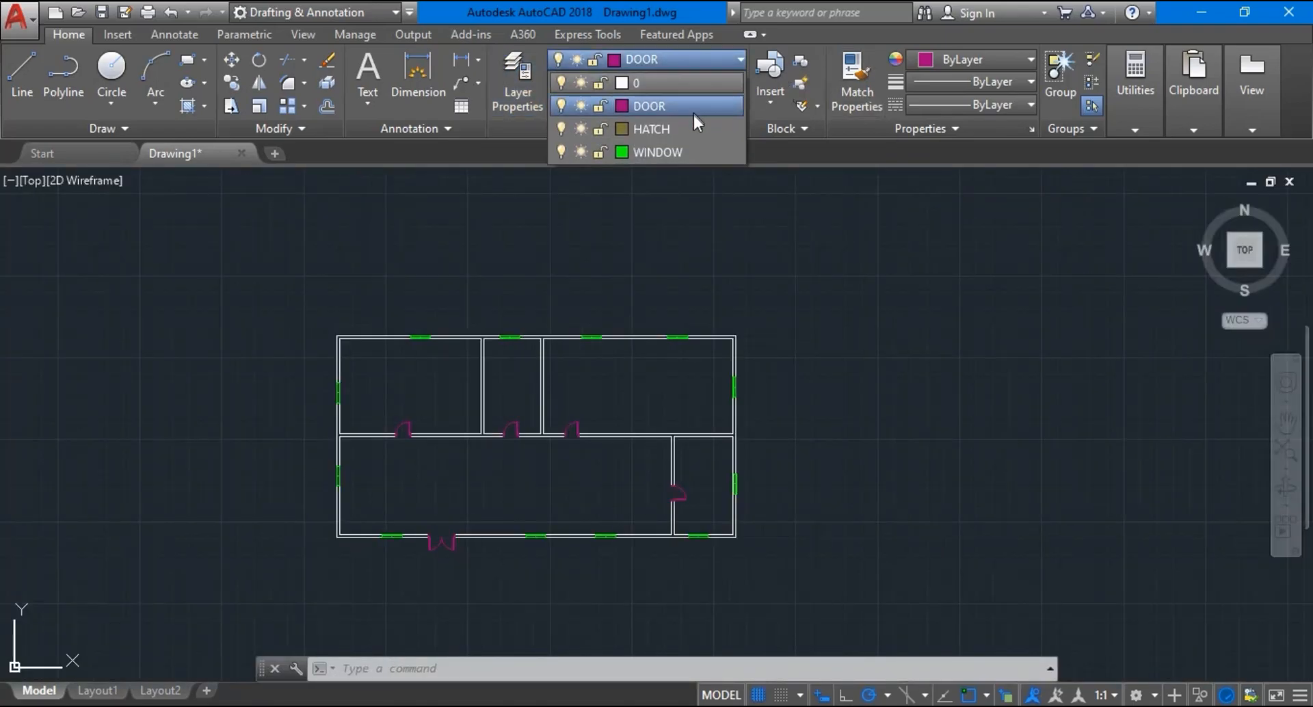
click(681, 124)
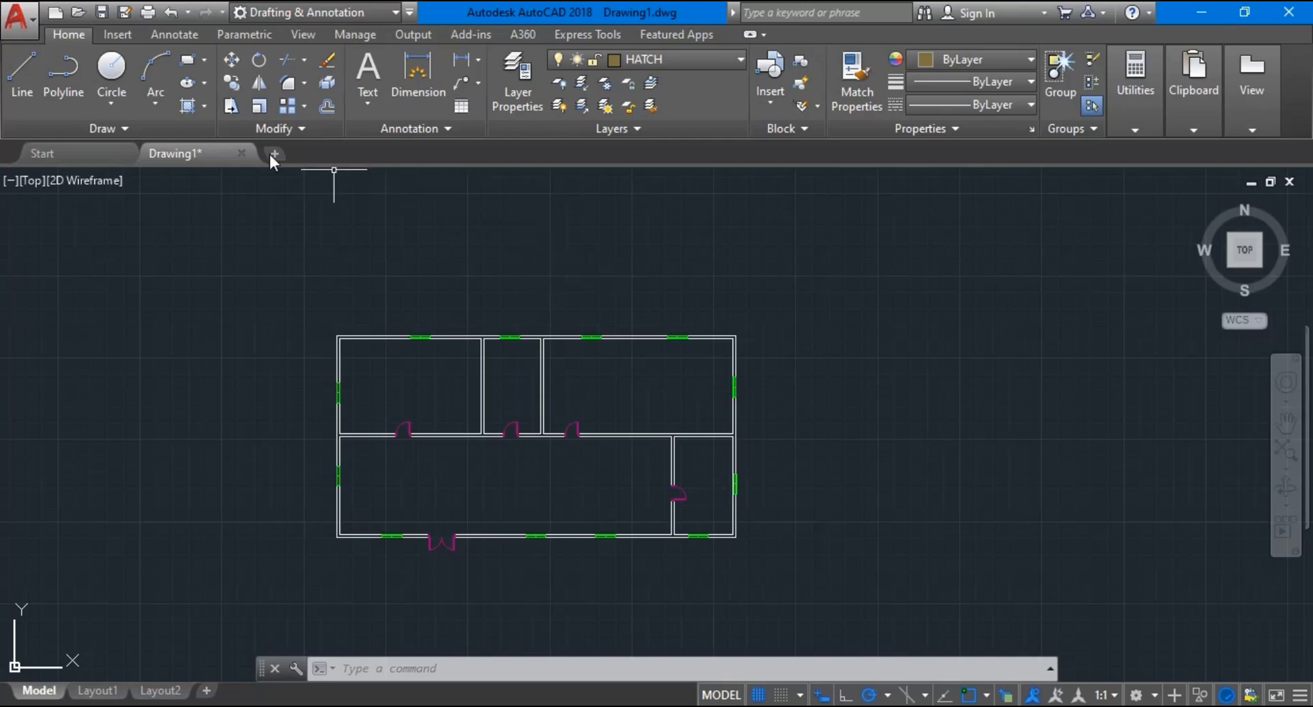
Hatch the upper-left corner section of the outer wall, between its two nearest windows, with the SOLID pattern
click(187, 107)
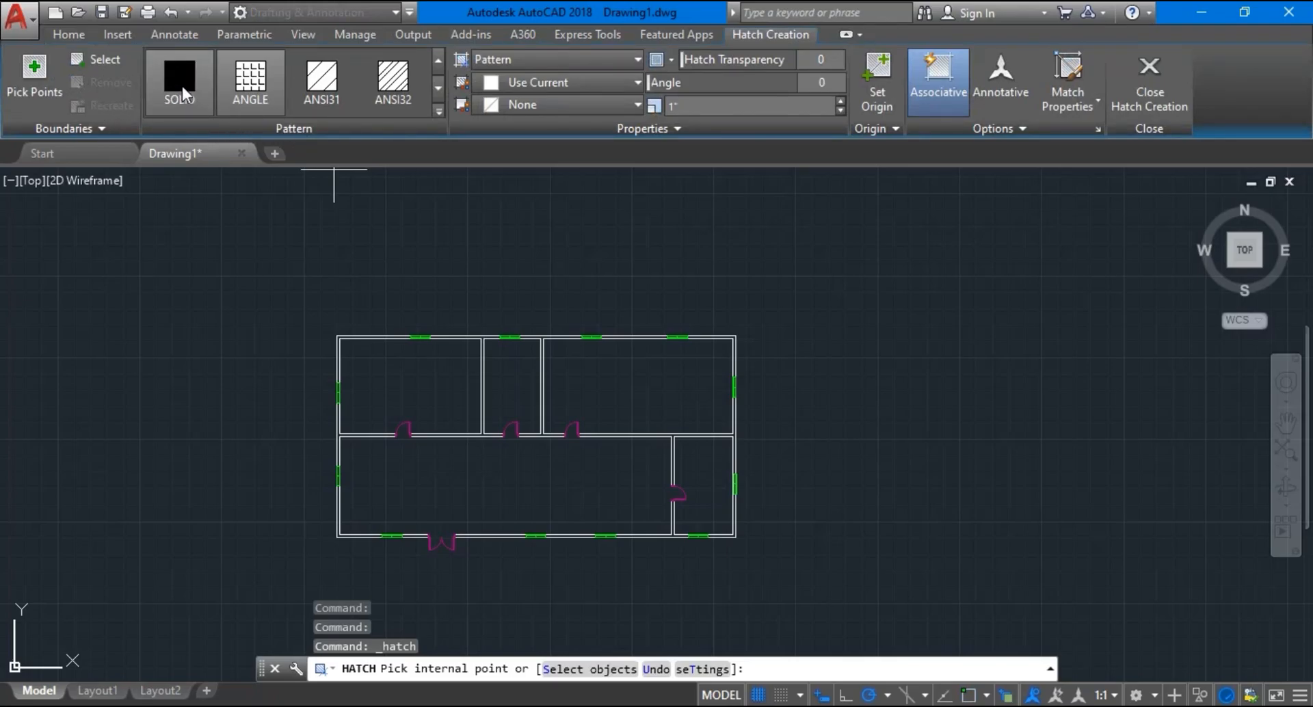
click(185, 81)
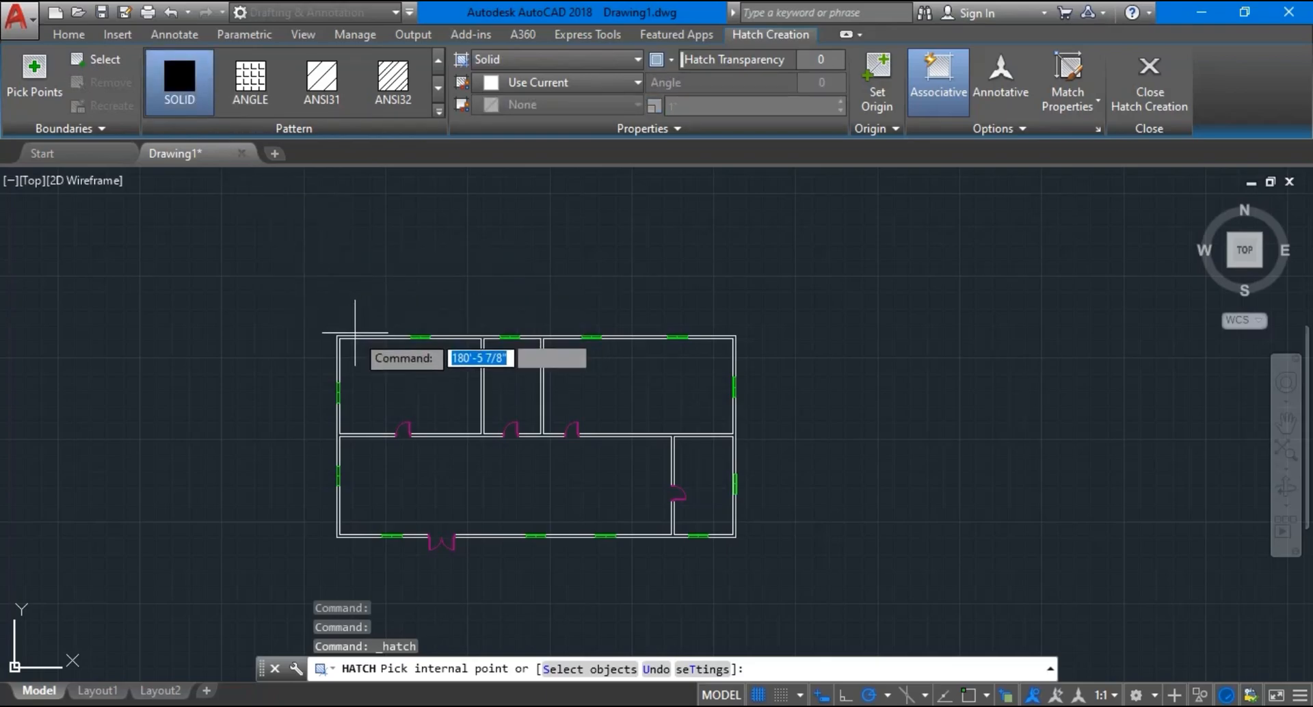
scroll(342, 334, up, 2)
scroll(348, 333, up, 2)
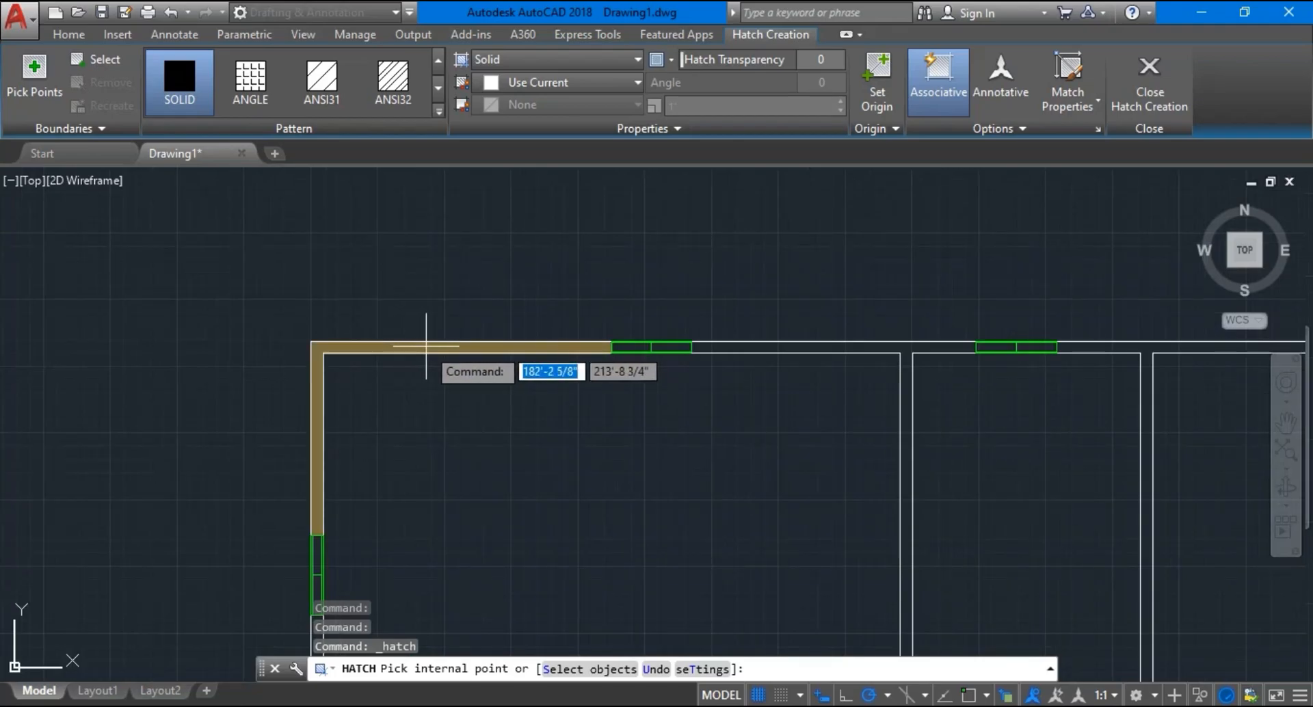
click(425, 346)
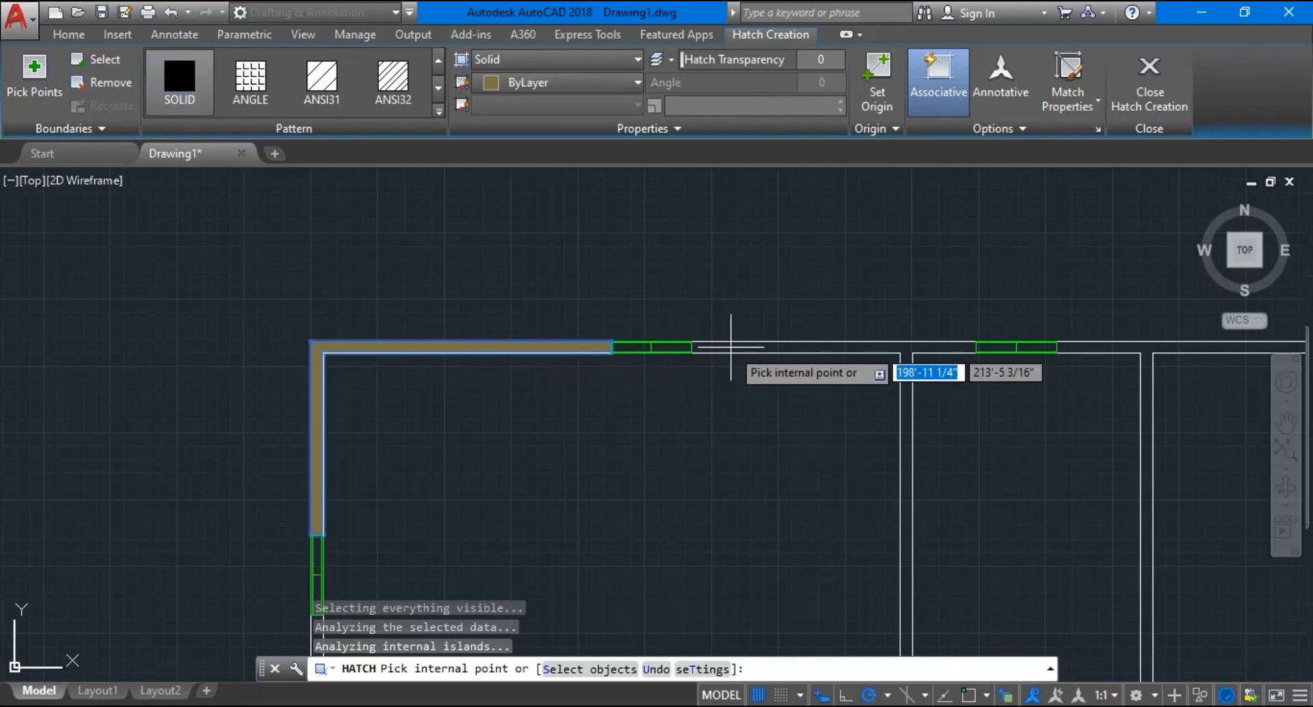
Try to hatch the top-wall section between the first and second windows, where the partition wall joins
scroll(740, 346, up, 2)
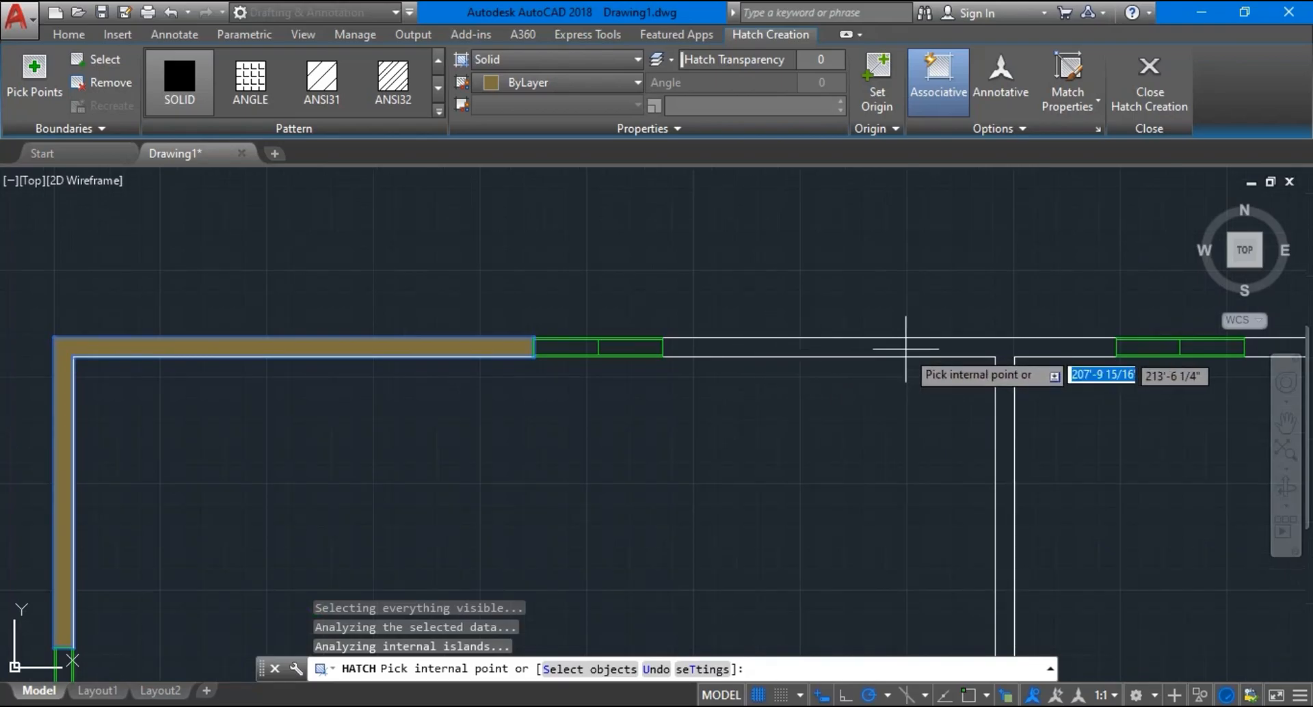
click(971, 347)
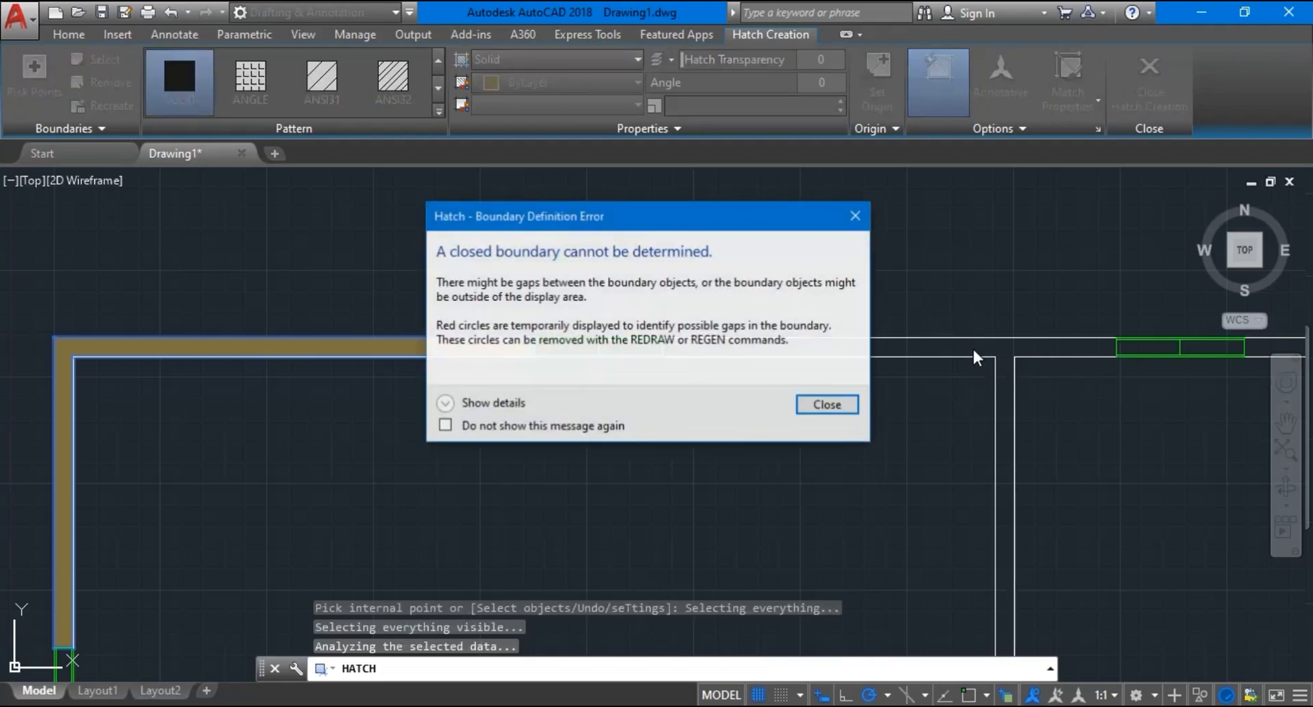
click(829, 405)
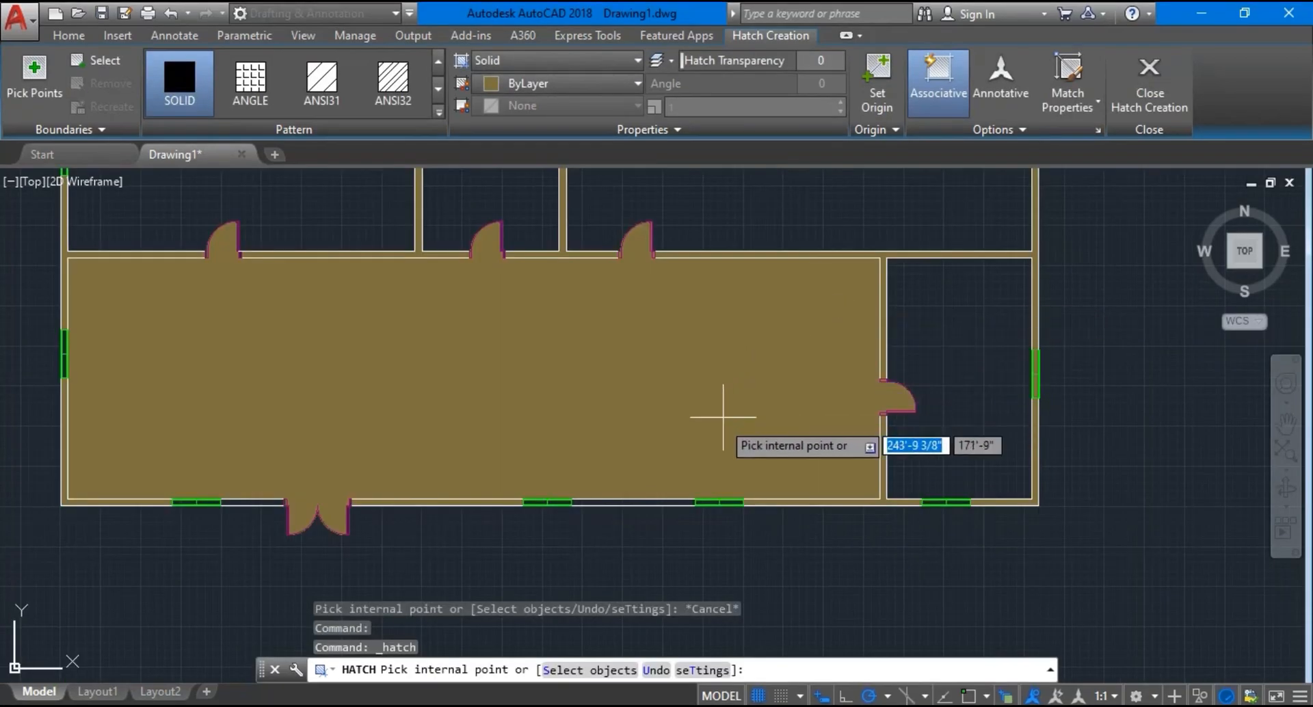
Hatch the bottom-wall section between the two middle windows of the large lower room with the SOLID pattern
scroll(646, 503, up, 5)
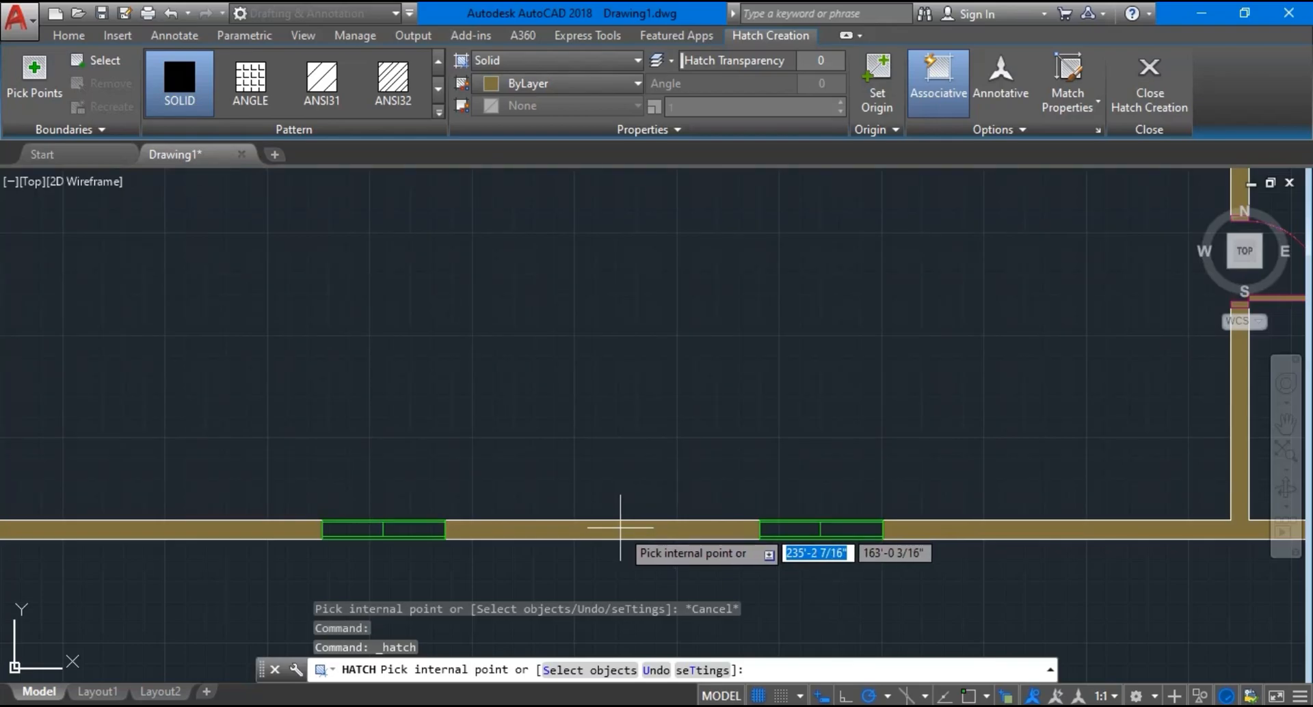
click(620, 528)
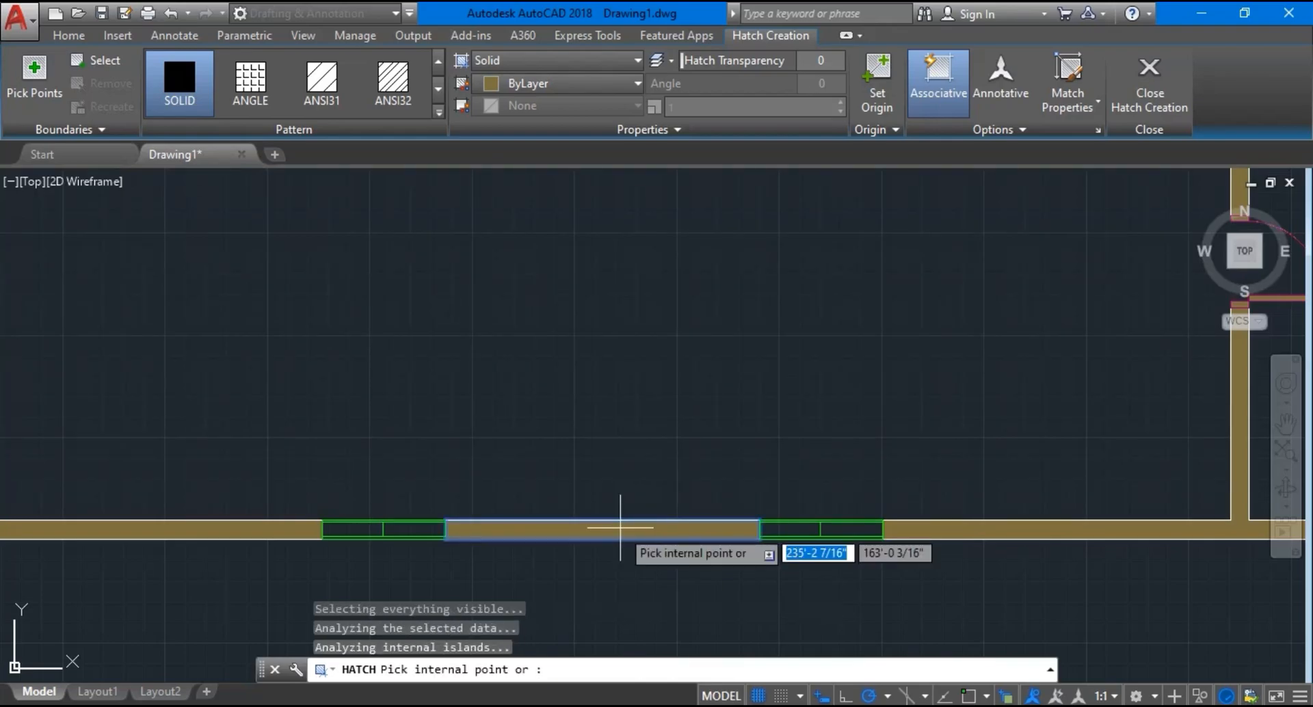
scroll(619, 528, down, 5)
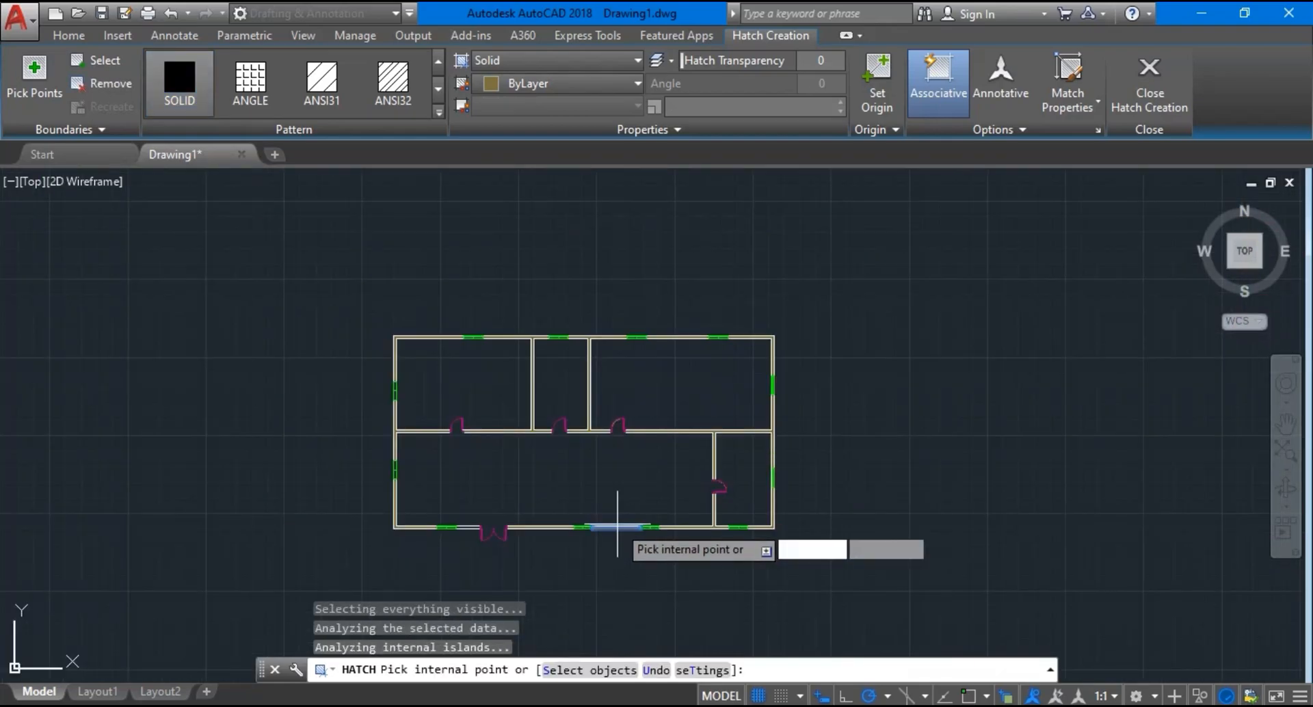
key(Escape)
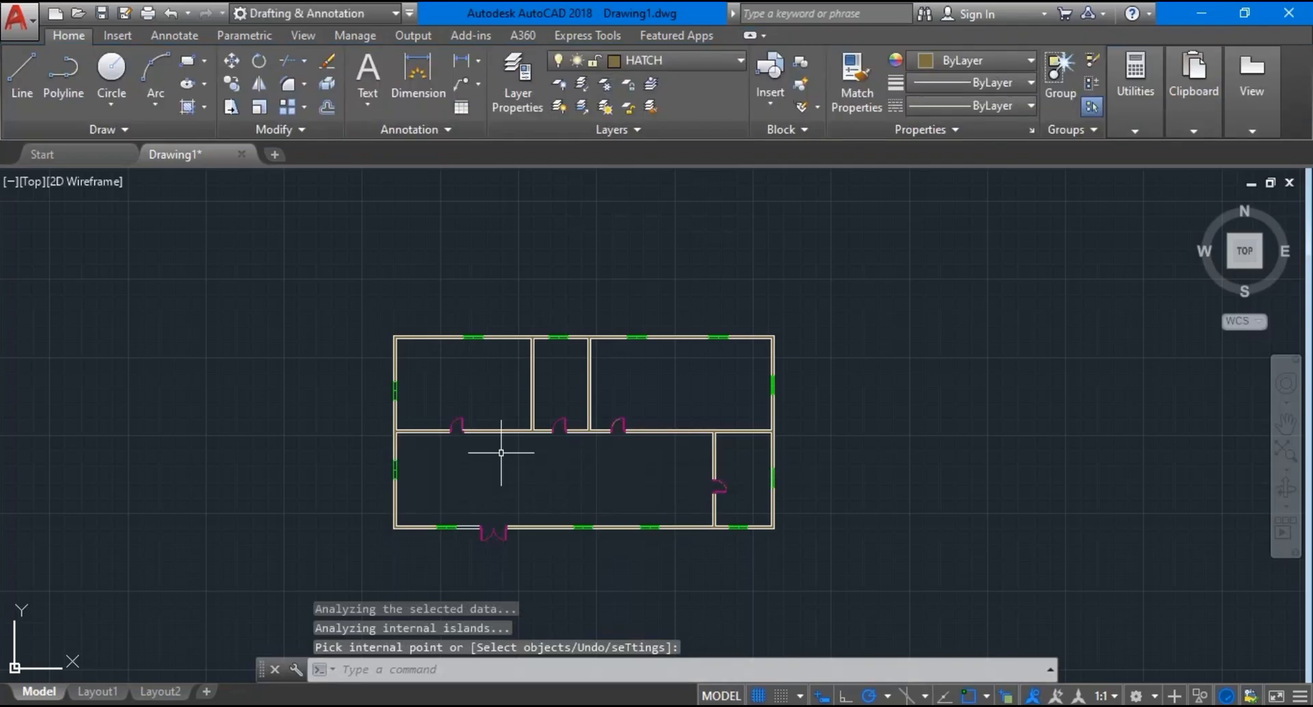
Examine the hatched walls around the doors, windows and corners across the whole floor plan
scroll(504, 453, up, 8)
scroll(536, 433, down, 4)
scroll(182, 455, up, 4)
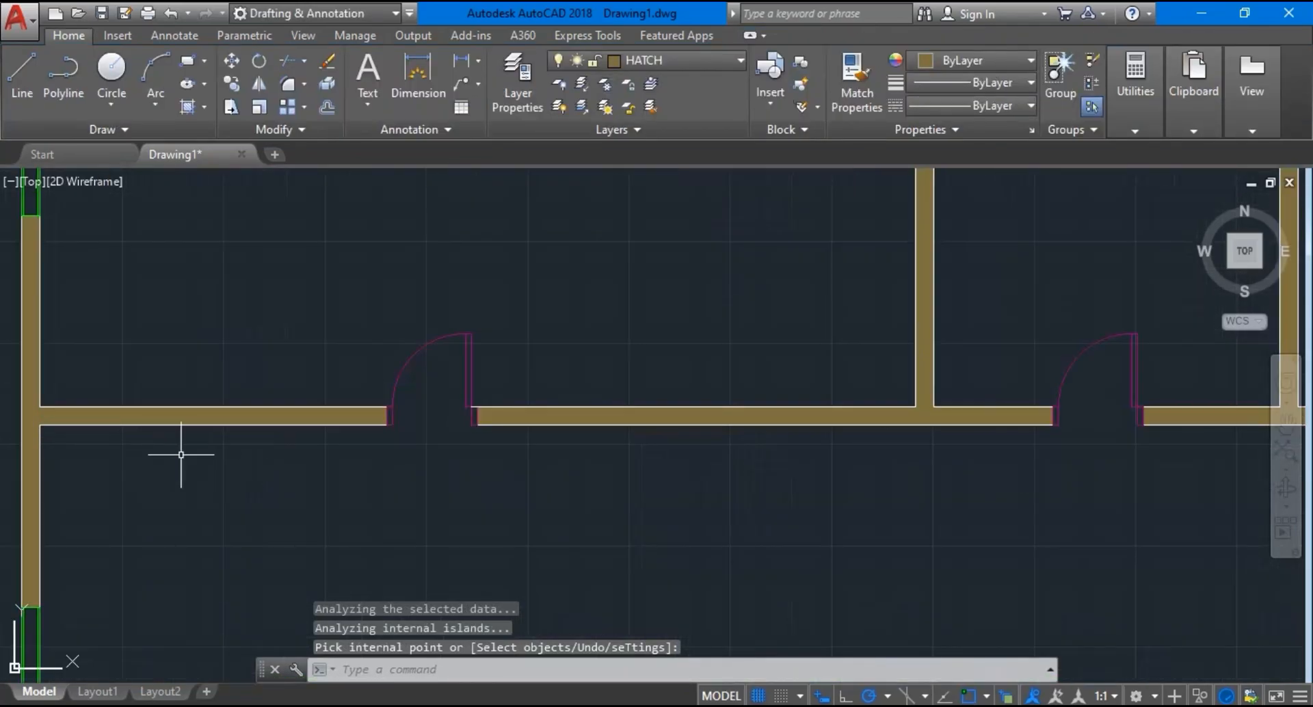
scroll(372, 411, down, 7)
scroll(692, 410, up, 8)
scroll(815, 404, down, 8)
scroll(944, 251, up, 4)
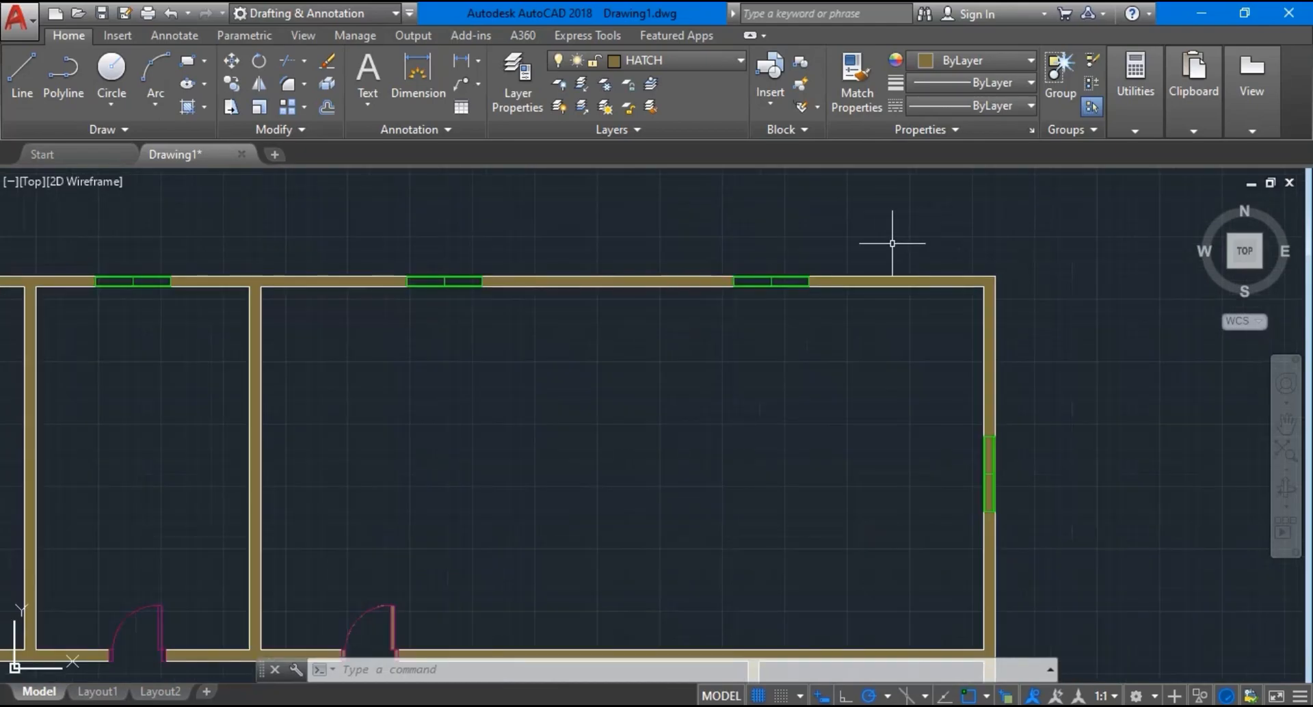
scroll(874, 242, down, 3)
scroll(366, 249, up, 8)
scroll(339, 249, down, 8)
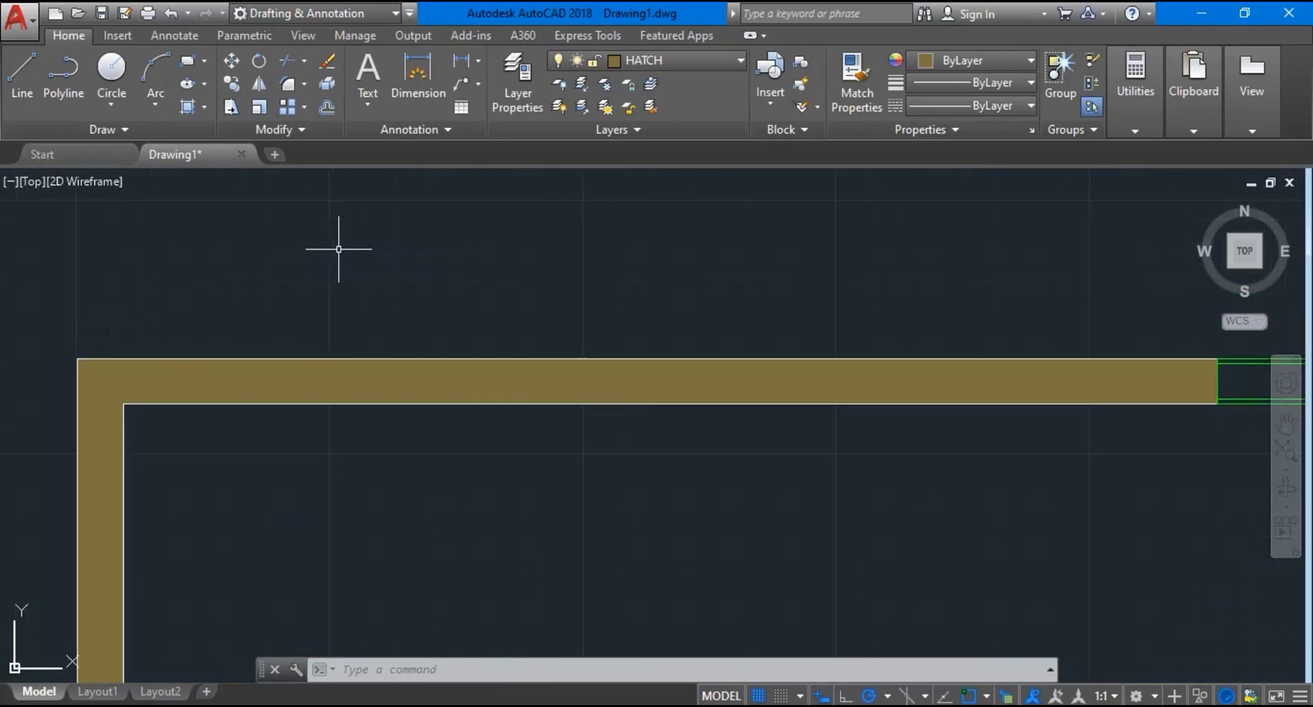
scroll(366, 410, up, 4)
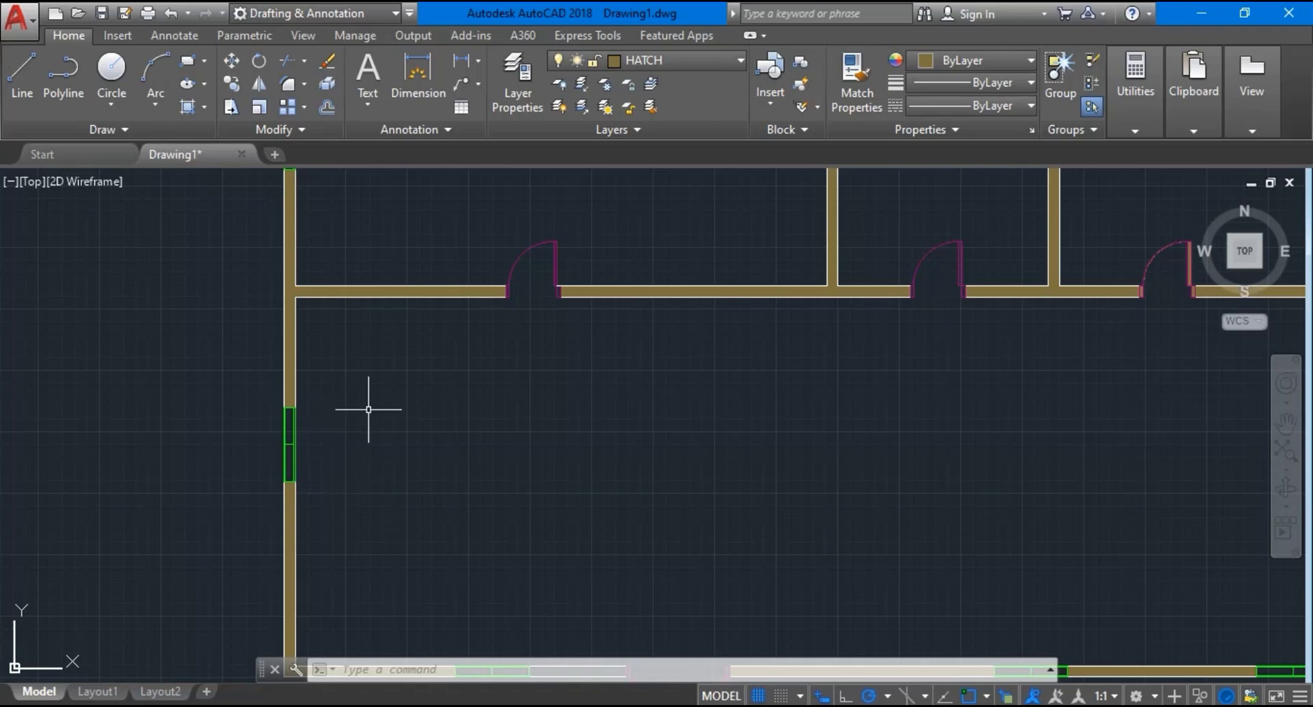
scroll(367, 410, down, 2)
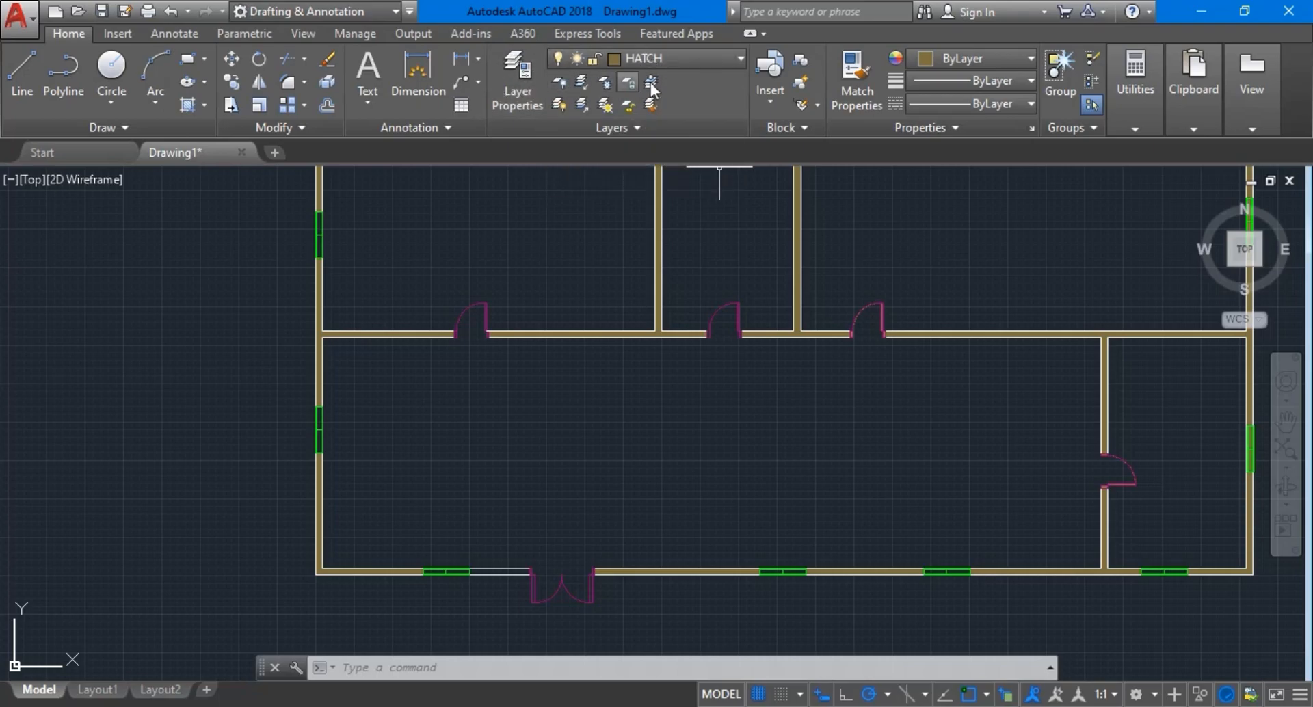
Make WINDOW the current layer and add the multiline text BEDROOM in the upper-left room
click(729, 54)
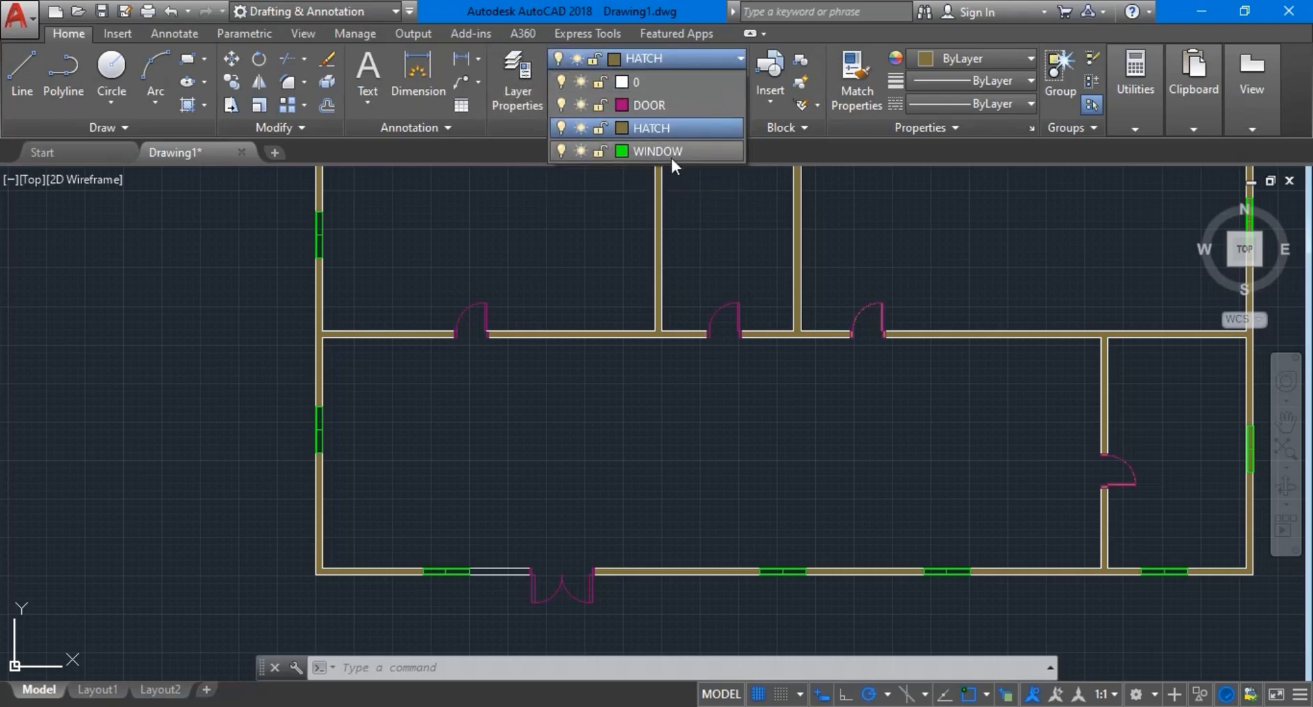
click(670, 151)
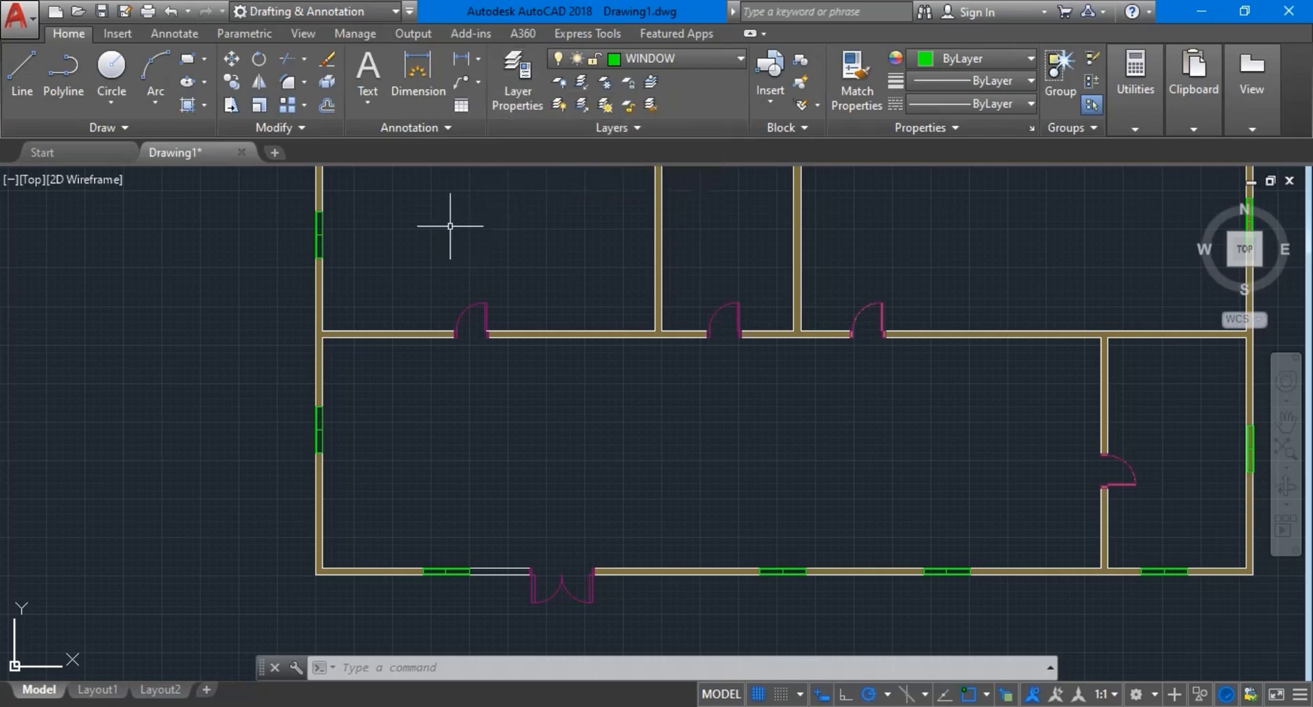
click(371, 98)
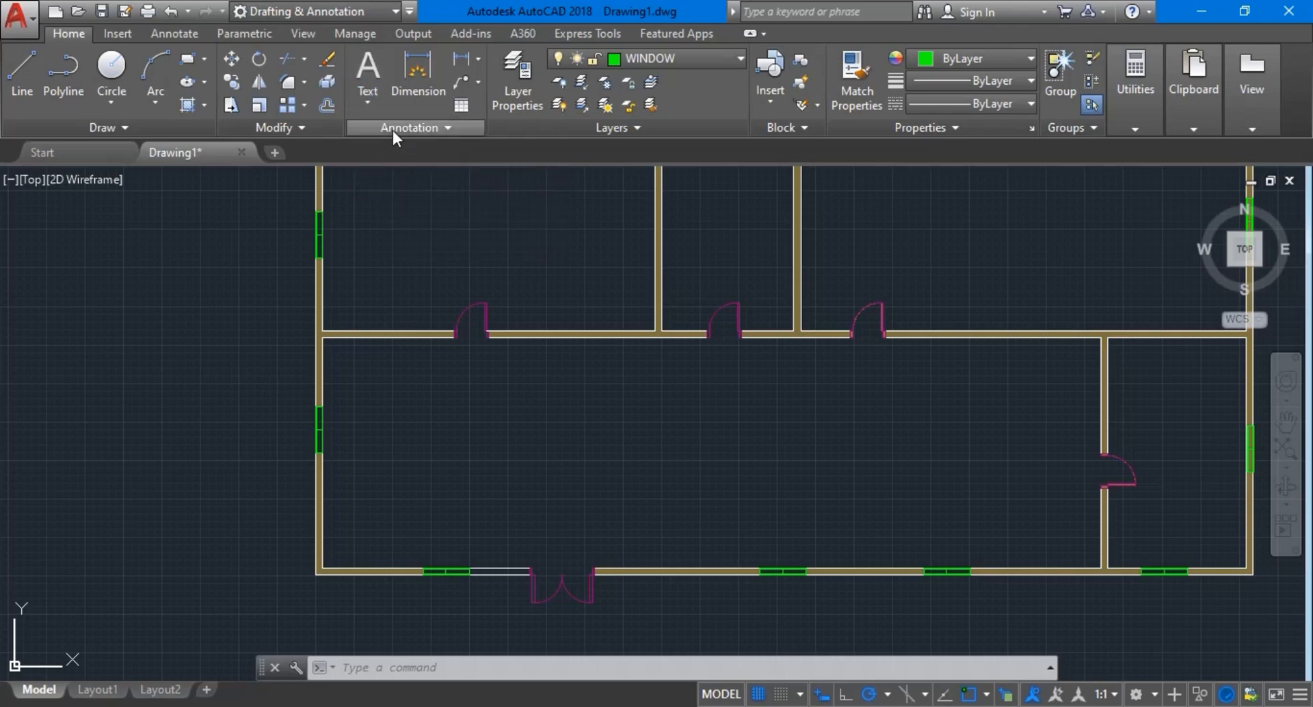
click(392, 130)
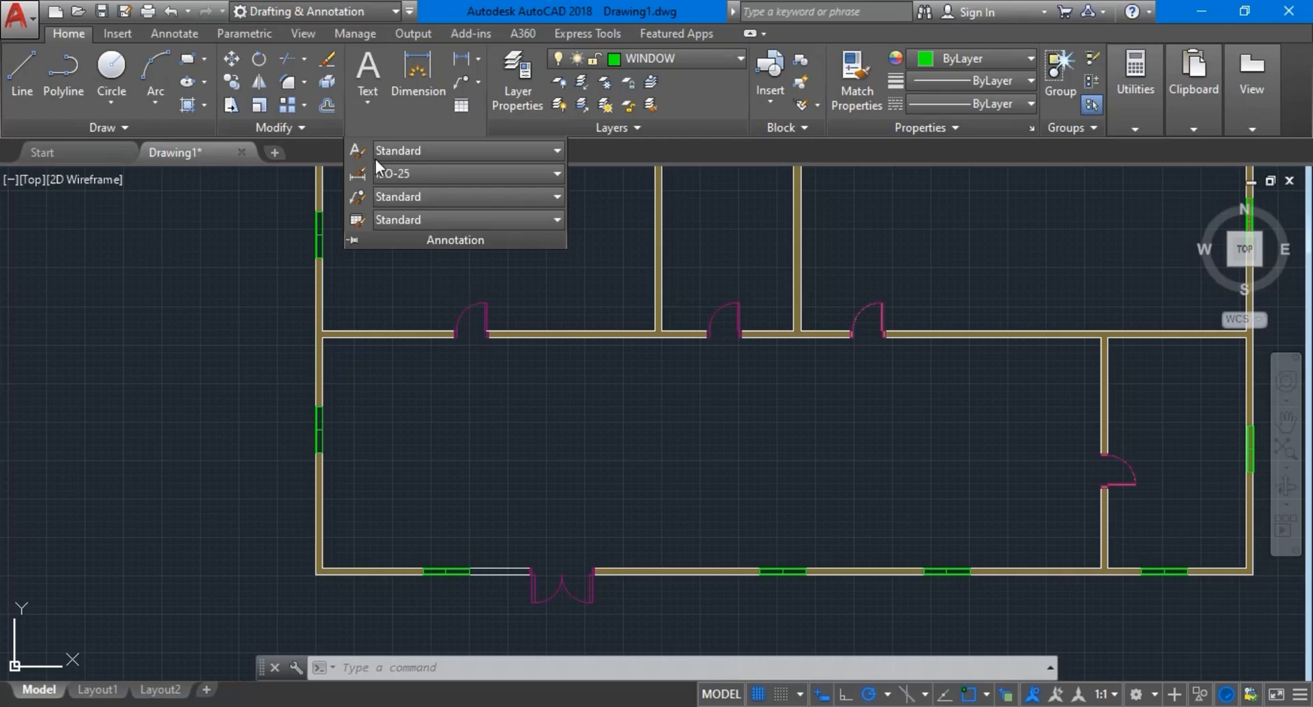
click(445, 148)
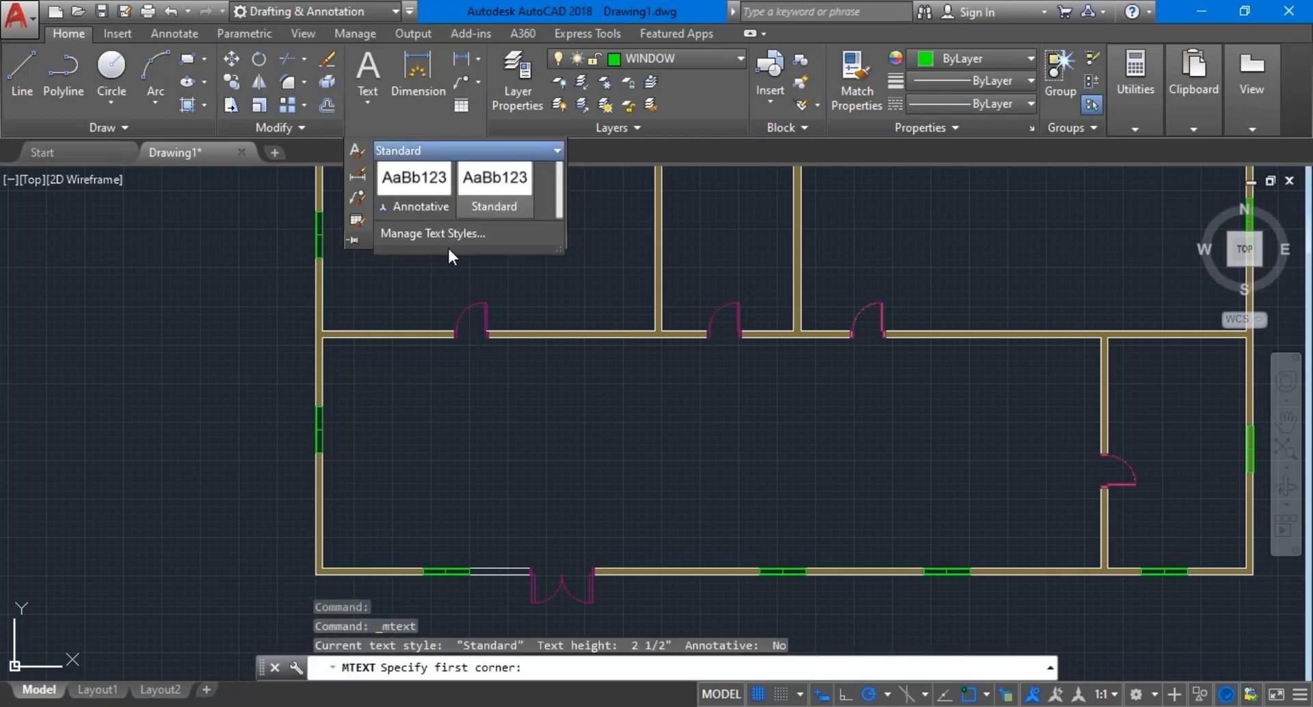
click(462, 146)
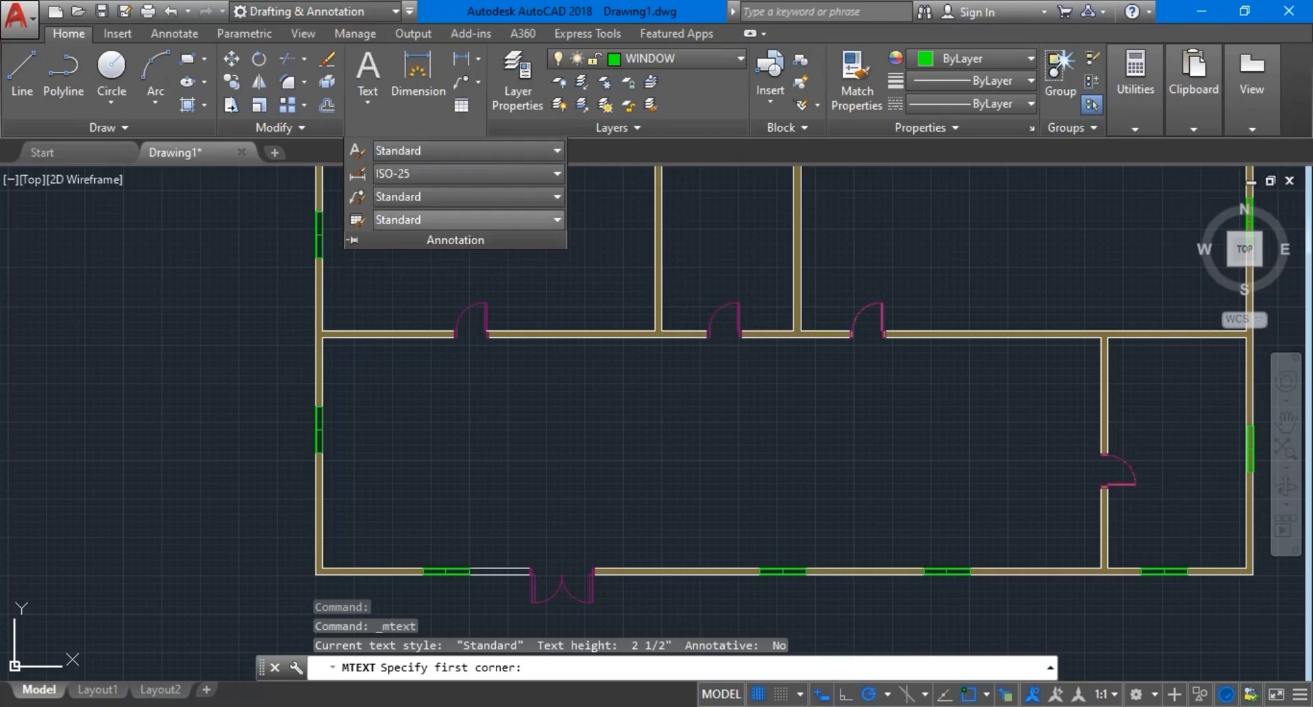
click(465, 300)
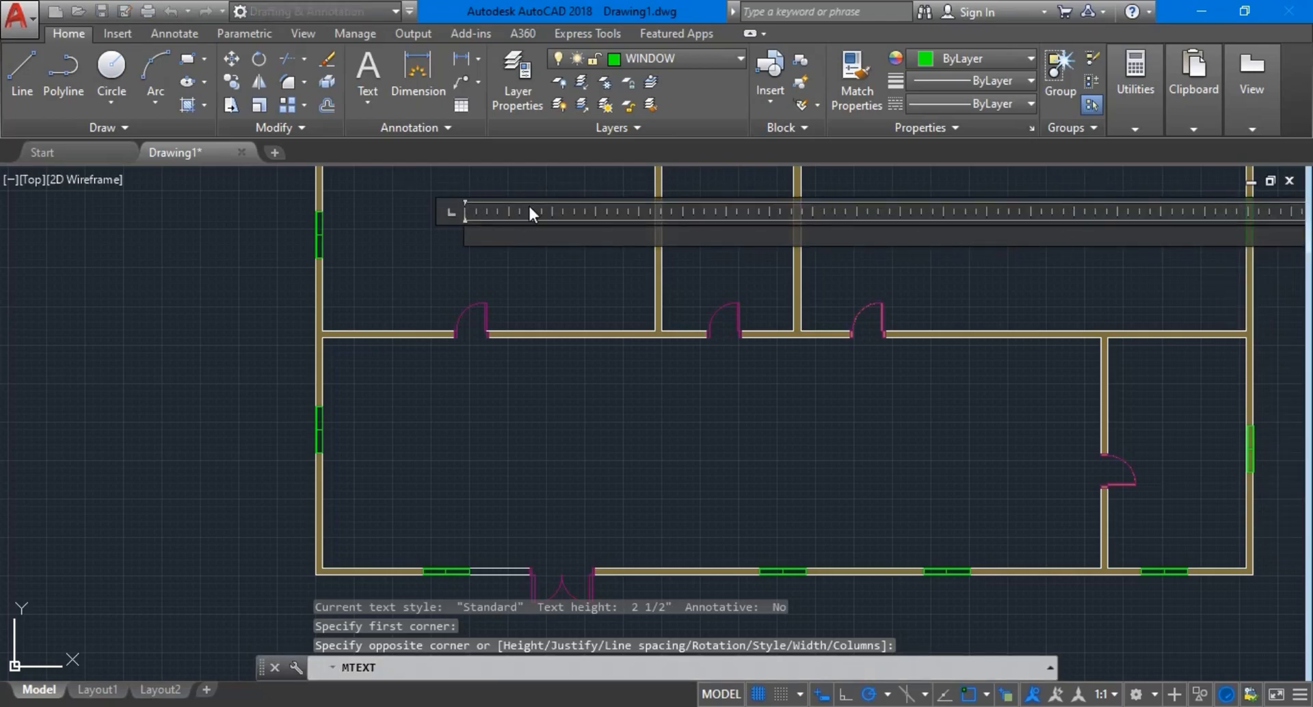
double_click(589, 210)
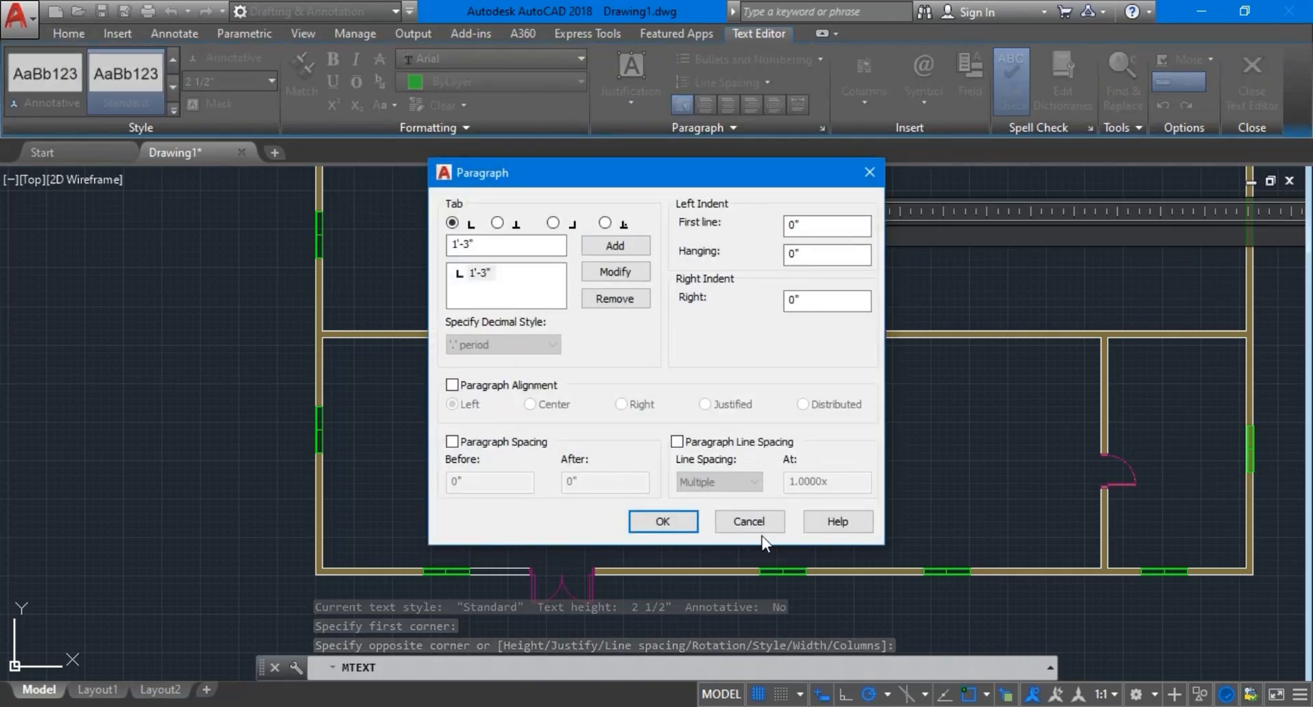
click(868, 170)
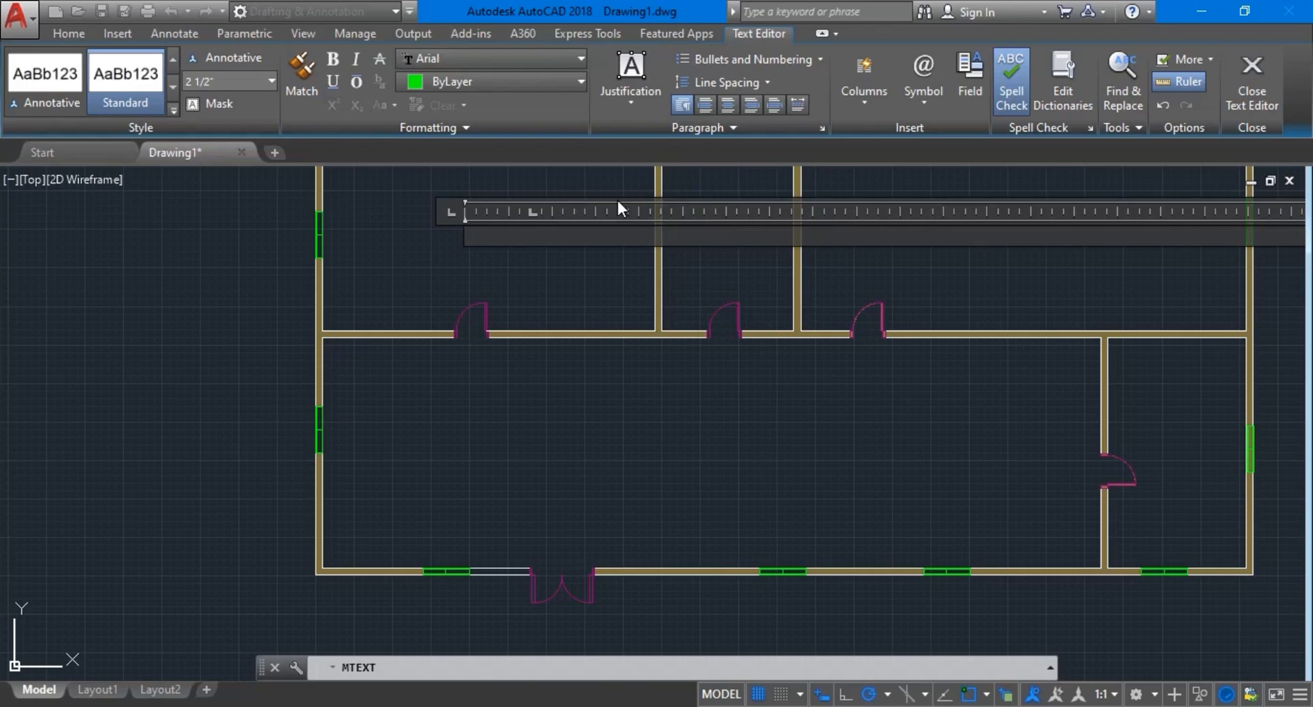
text(BEDROOM)
click(547, 296)
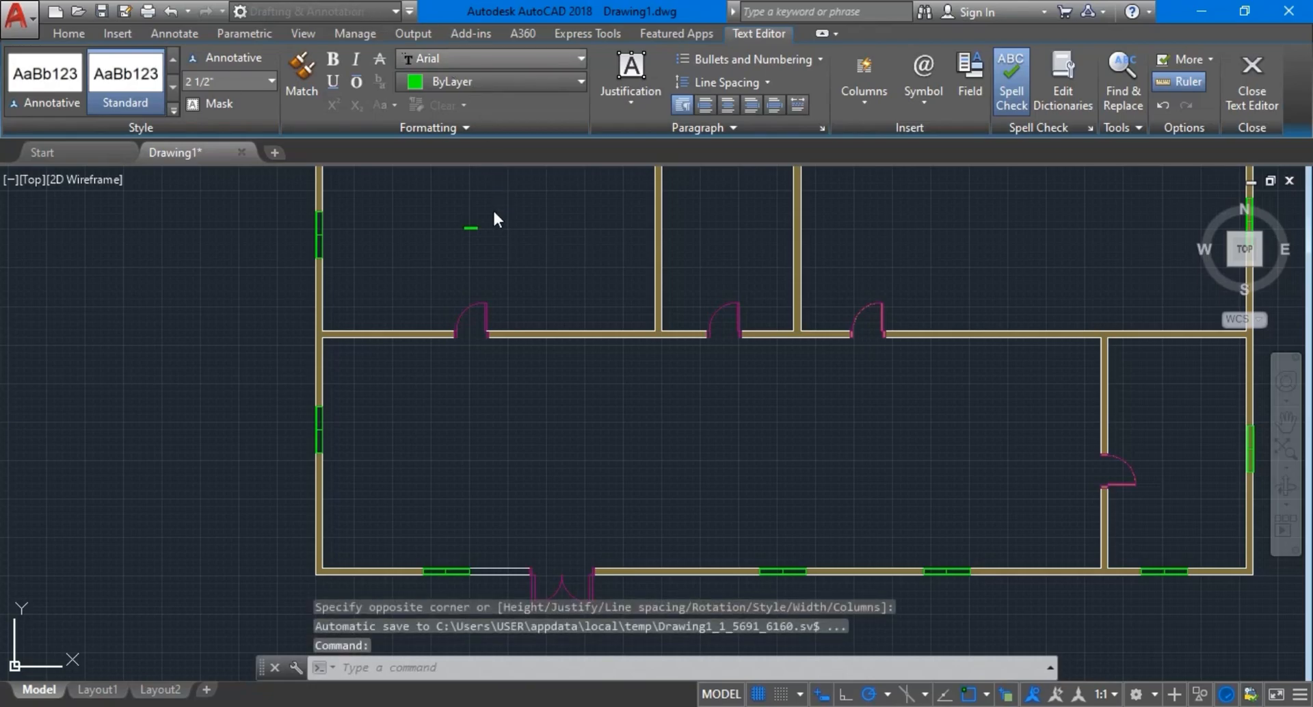
Open the BEDROOM label for editing, select its whole text and try to set the text height to 2'
scroll(468, 219, up, 10)
scroll(465, 232, down, 8)
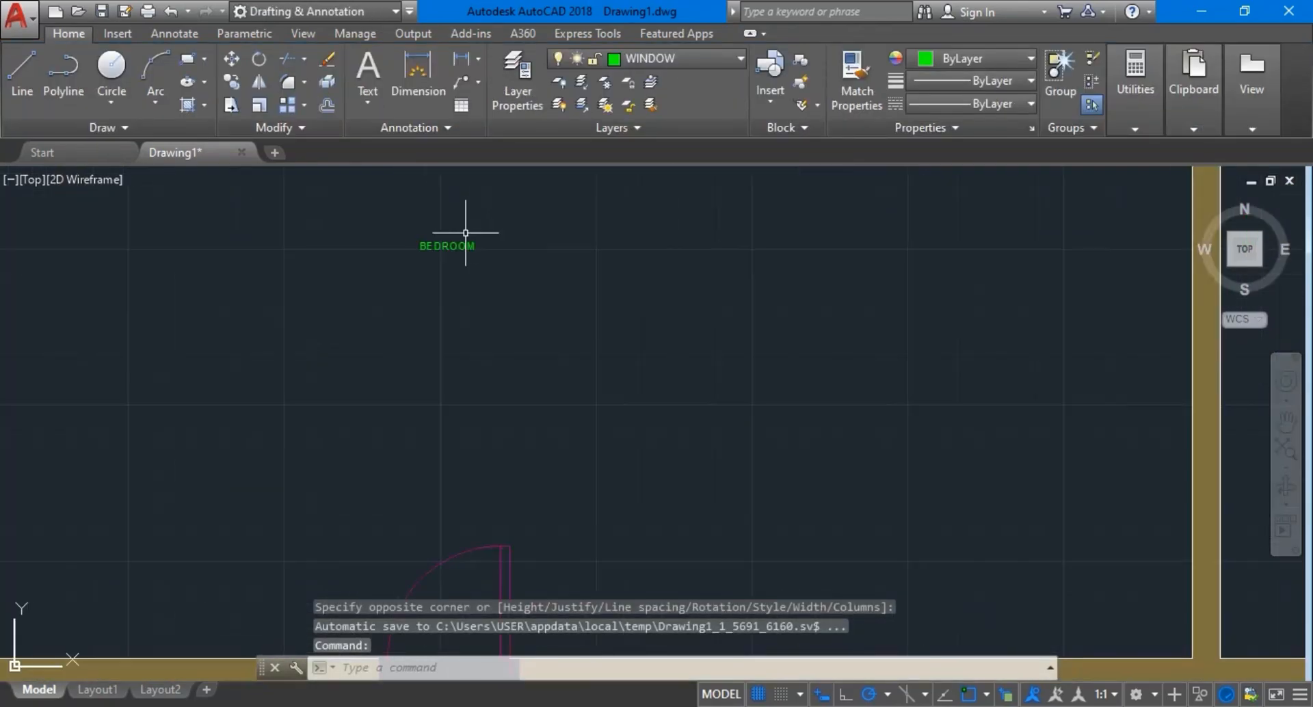
scroll(462, 239, up, 2)
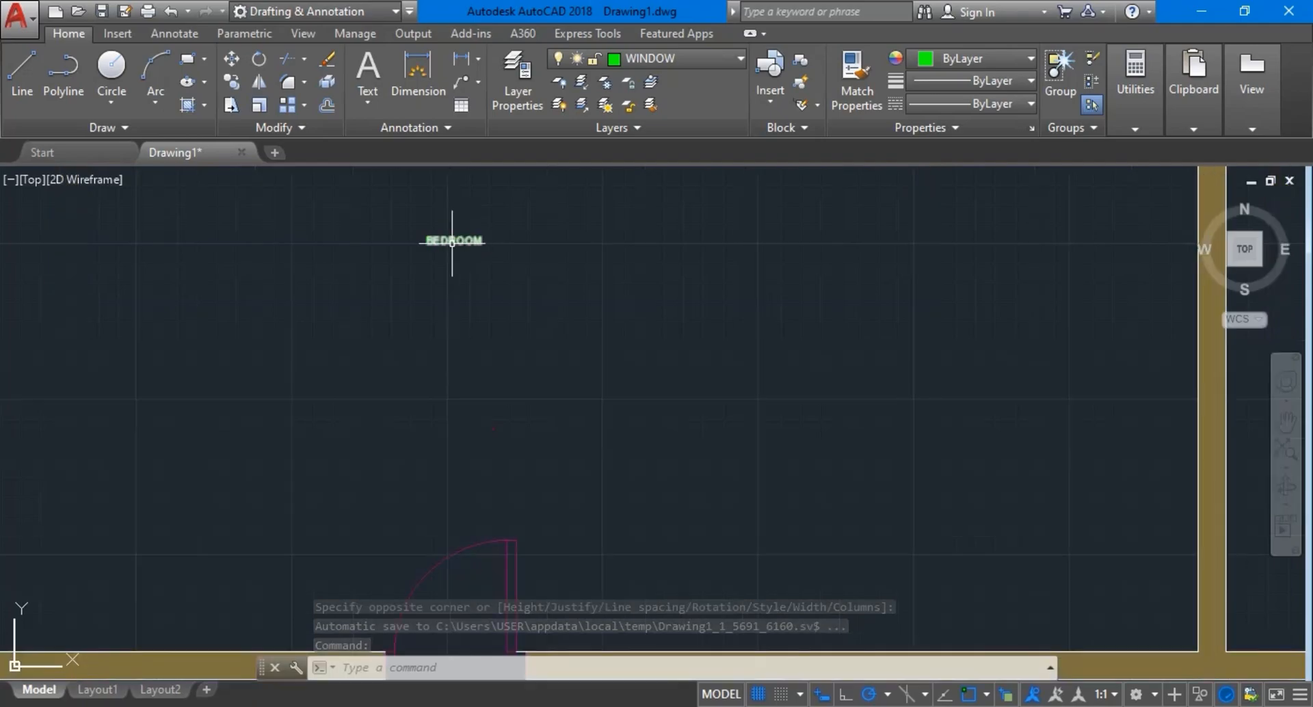
click(452, 241)
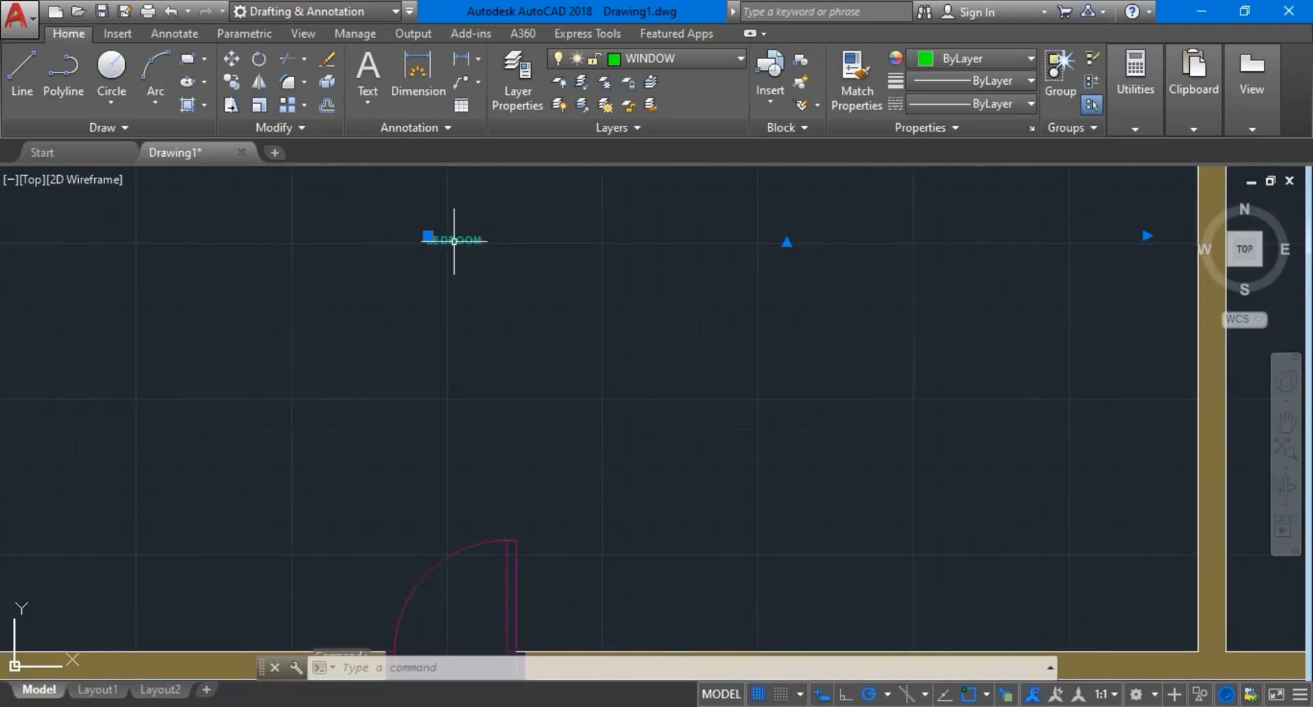
double_click(451, 241)
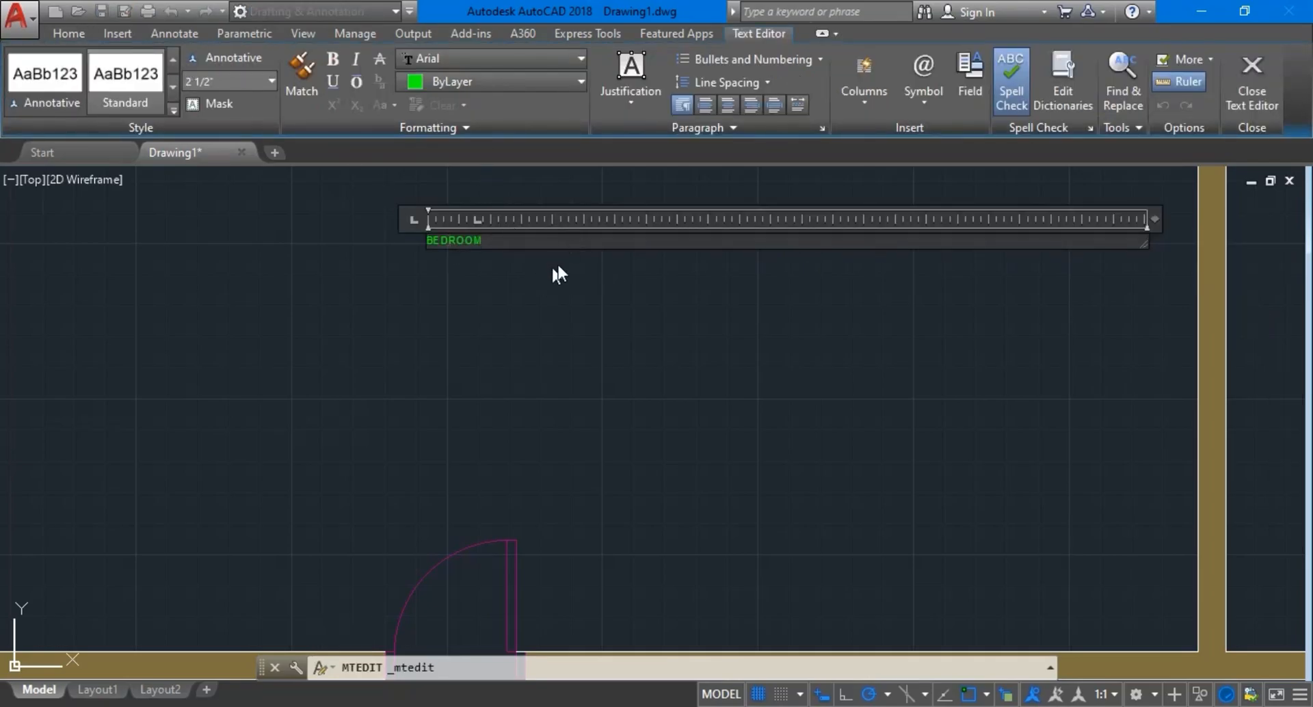
drag(483, 240, 416, 241)
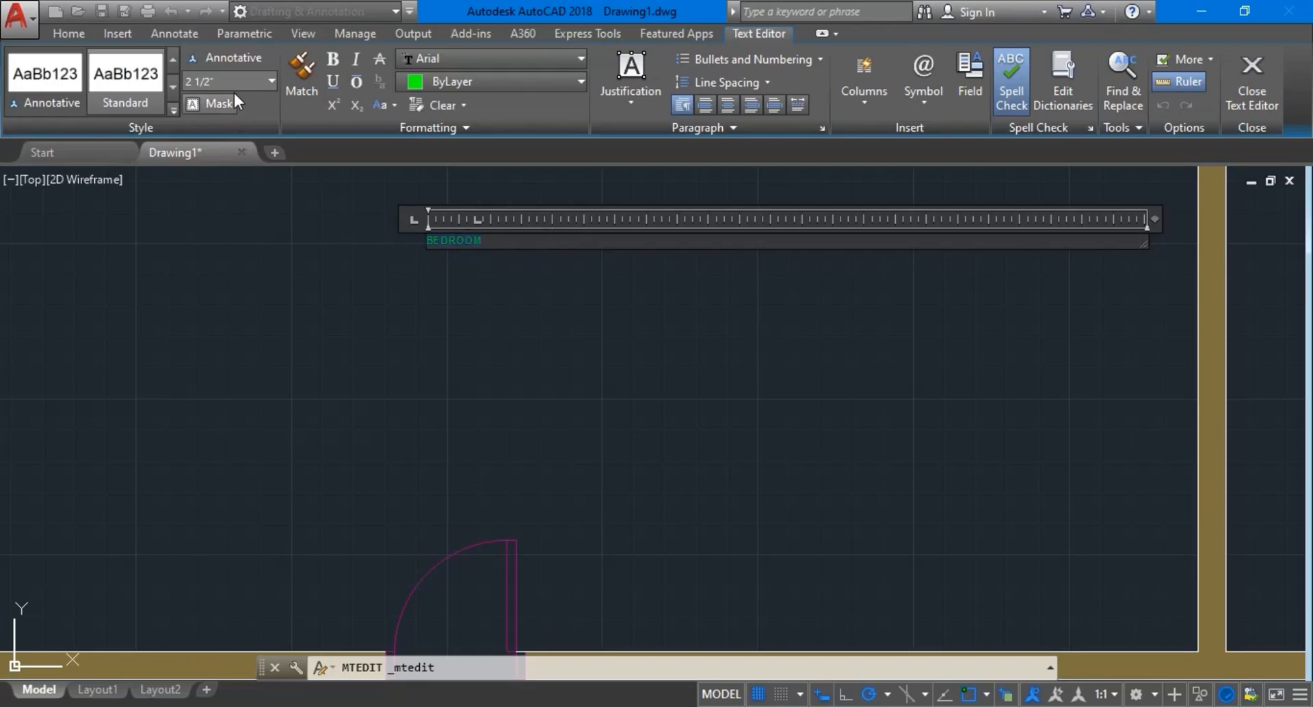
click(271, 84)
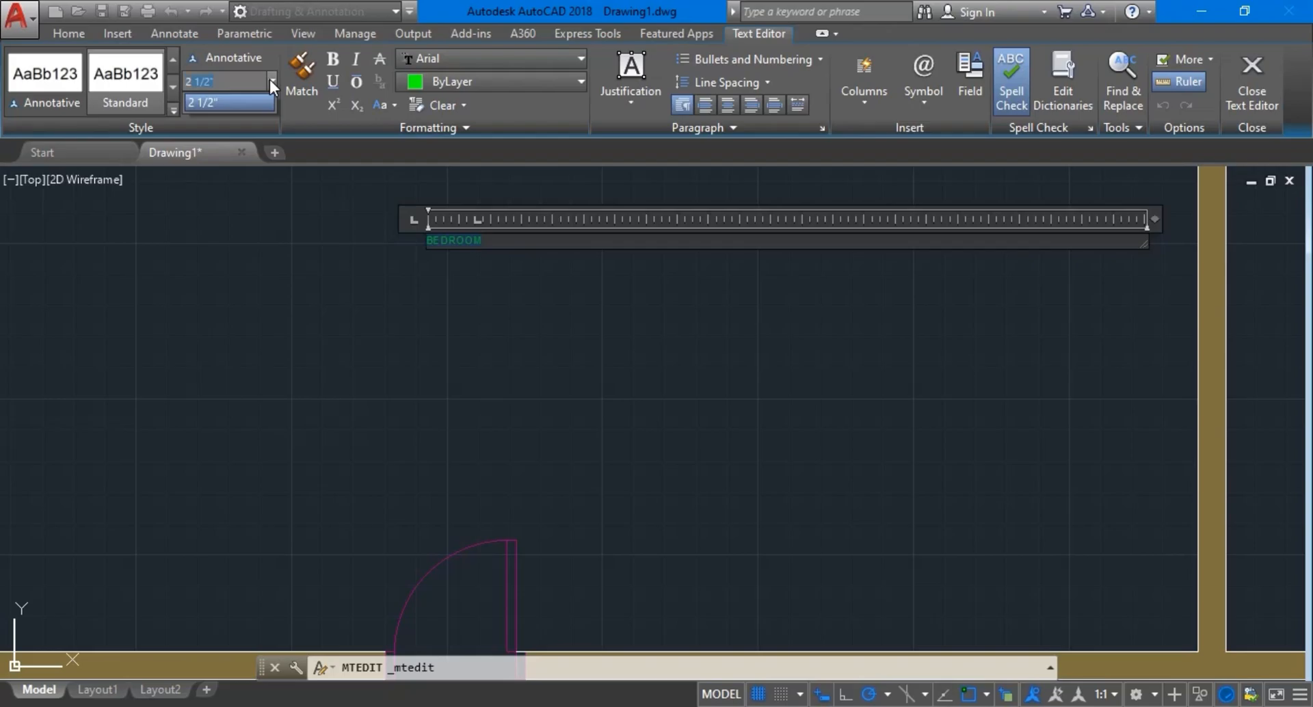
text(2)
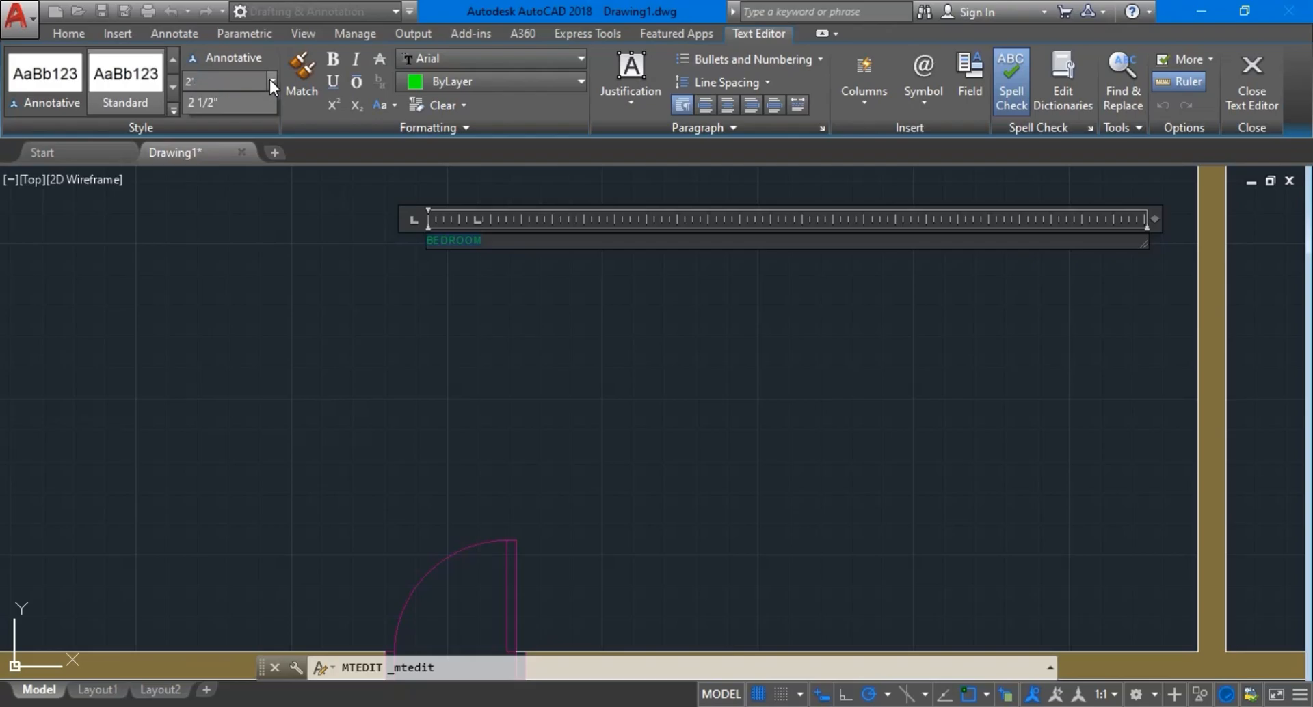
key(Return)
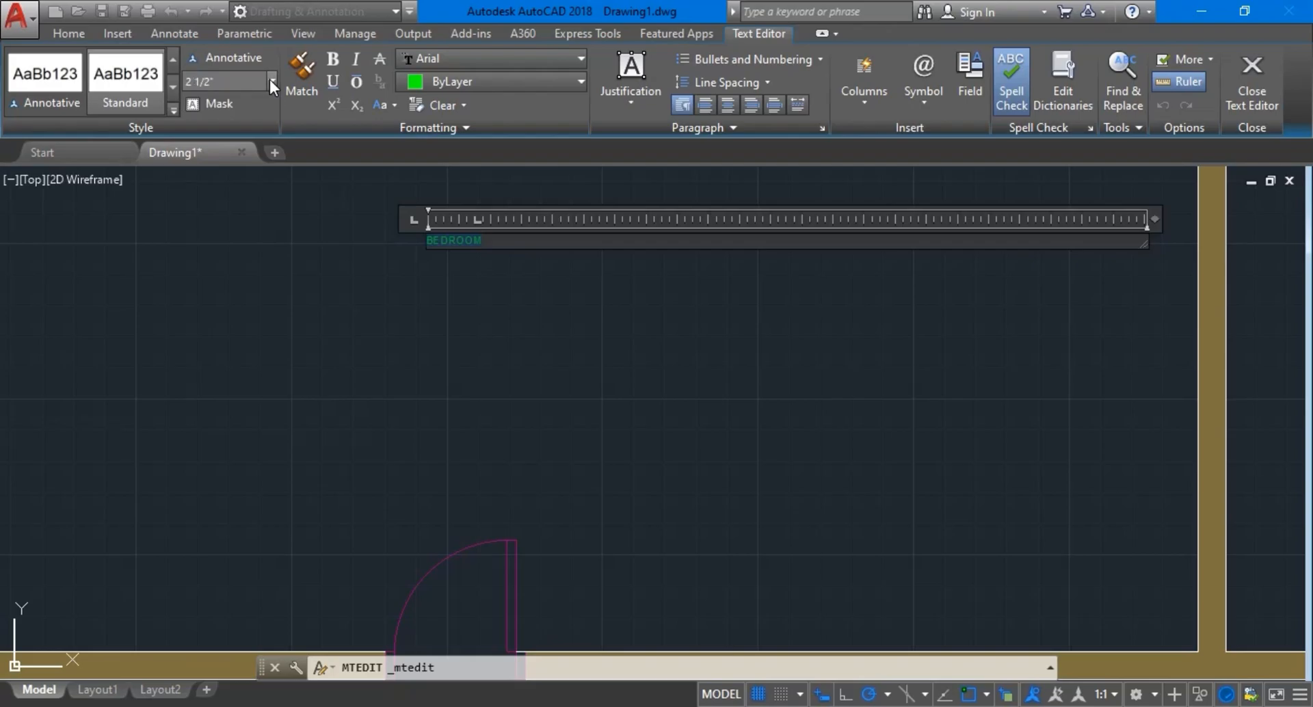
Set the height of the selected BEDROOM text to 2' and finish editing the label
drag(513, 236, 384, 224)
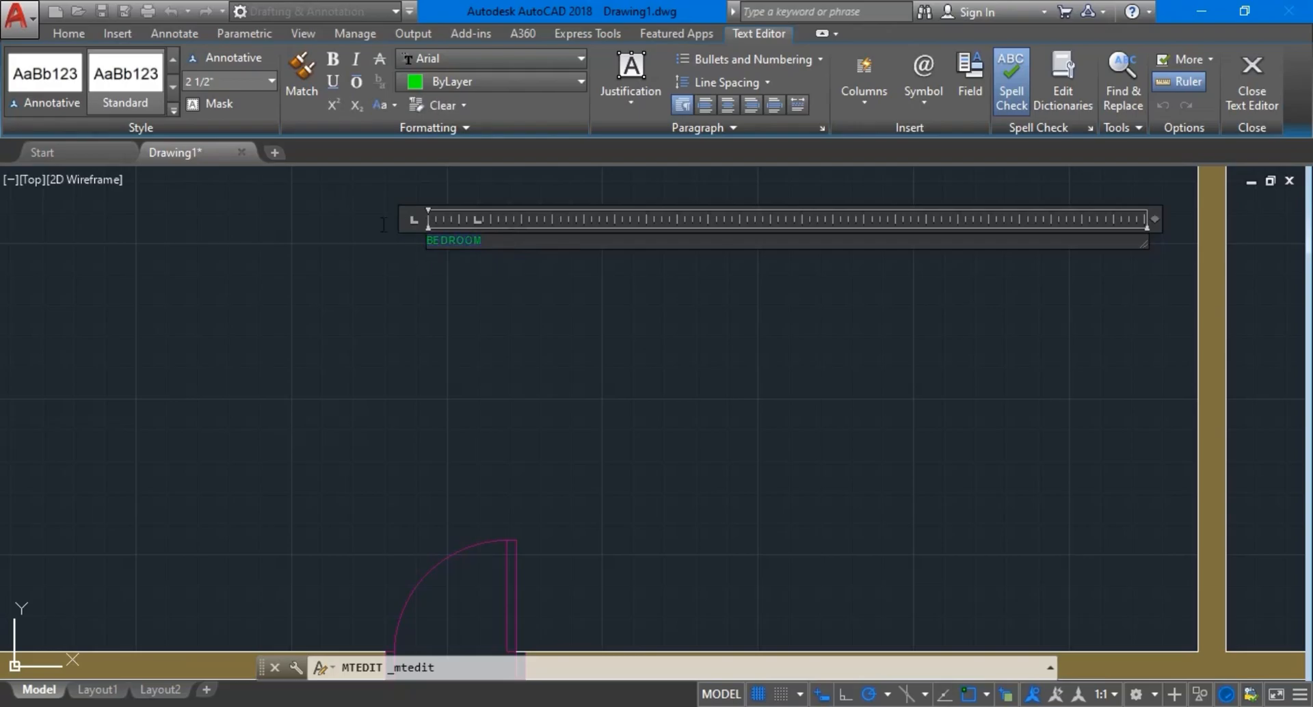
click(269, 80)
click(244, 77)
click(236, 80)
key(BackSpace)
key(BackSpace)
key(BackSpace)
key(BackSpace)
text(')
key(Return)
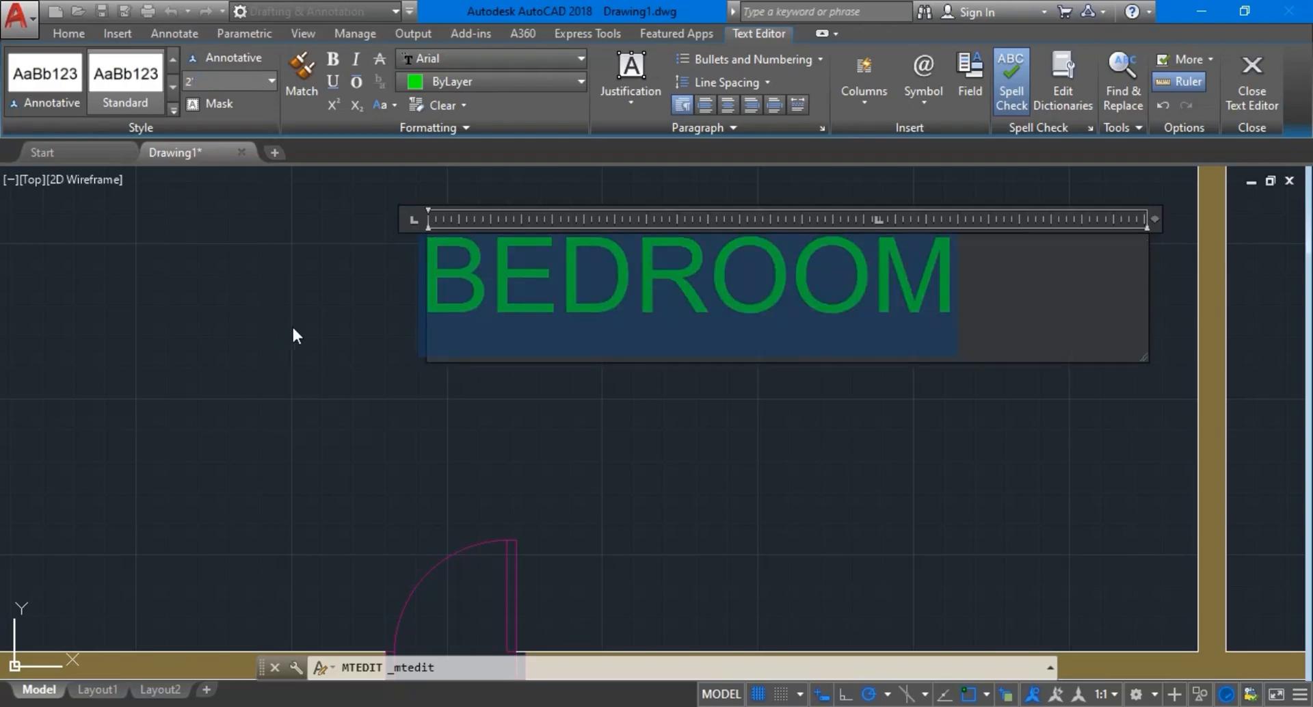
click(216, 306)
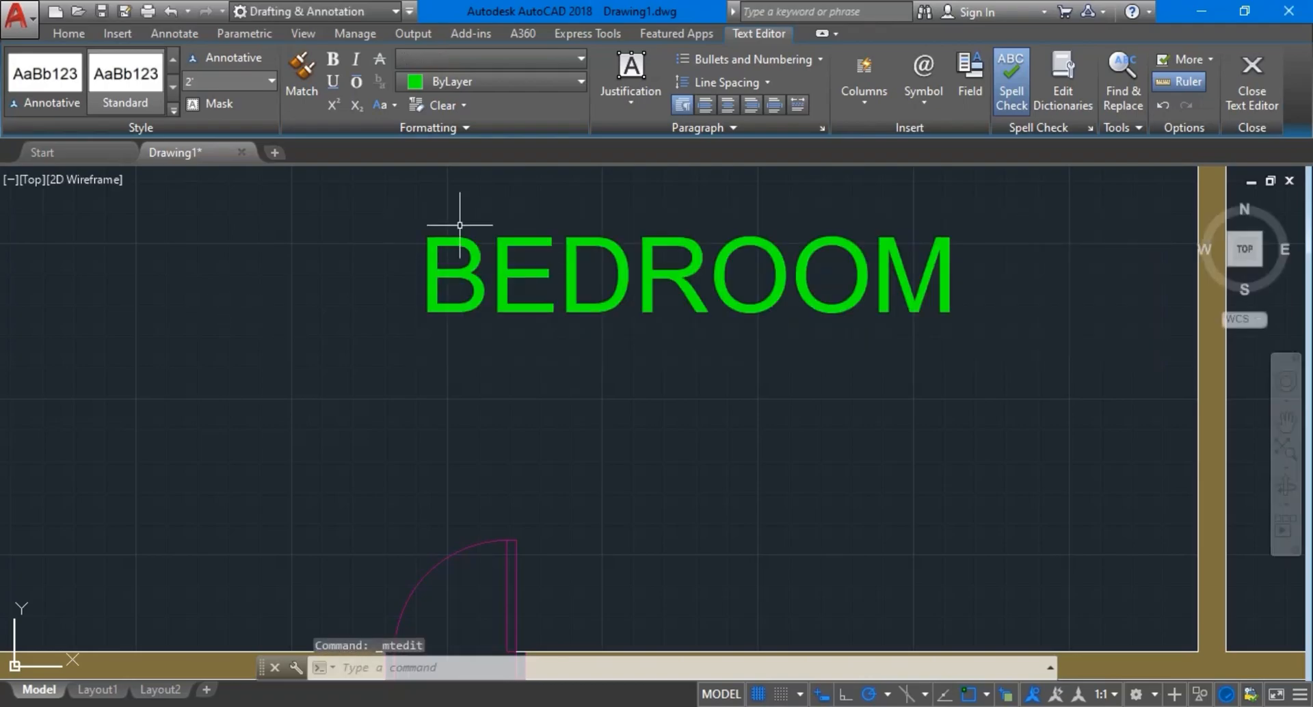
Move the BEDROOM label up and to the left so it sits centrally in the upper-left room
scroll(520, 290, down, 3)
scroll(711, 281, down, 4)
scroll(704, 284, up, 3)
click(646, 282)
click(568, 268)
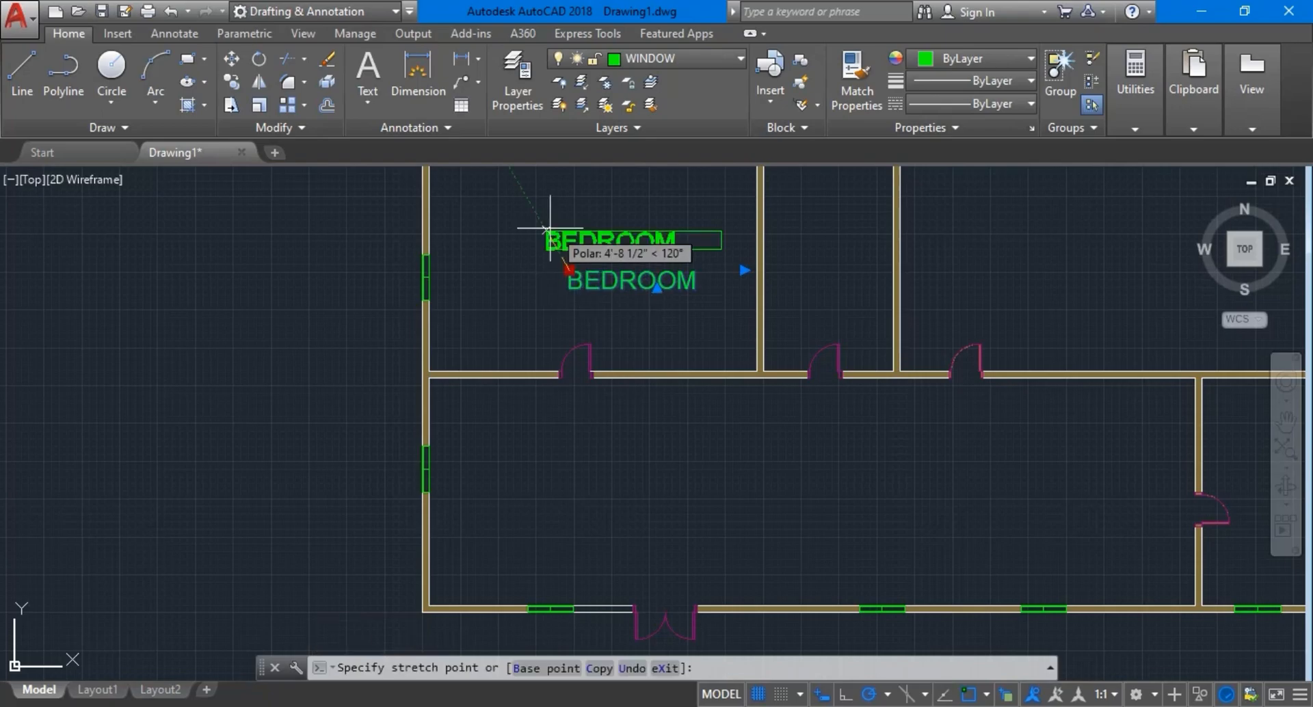
click(533, 224)
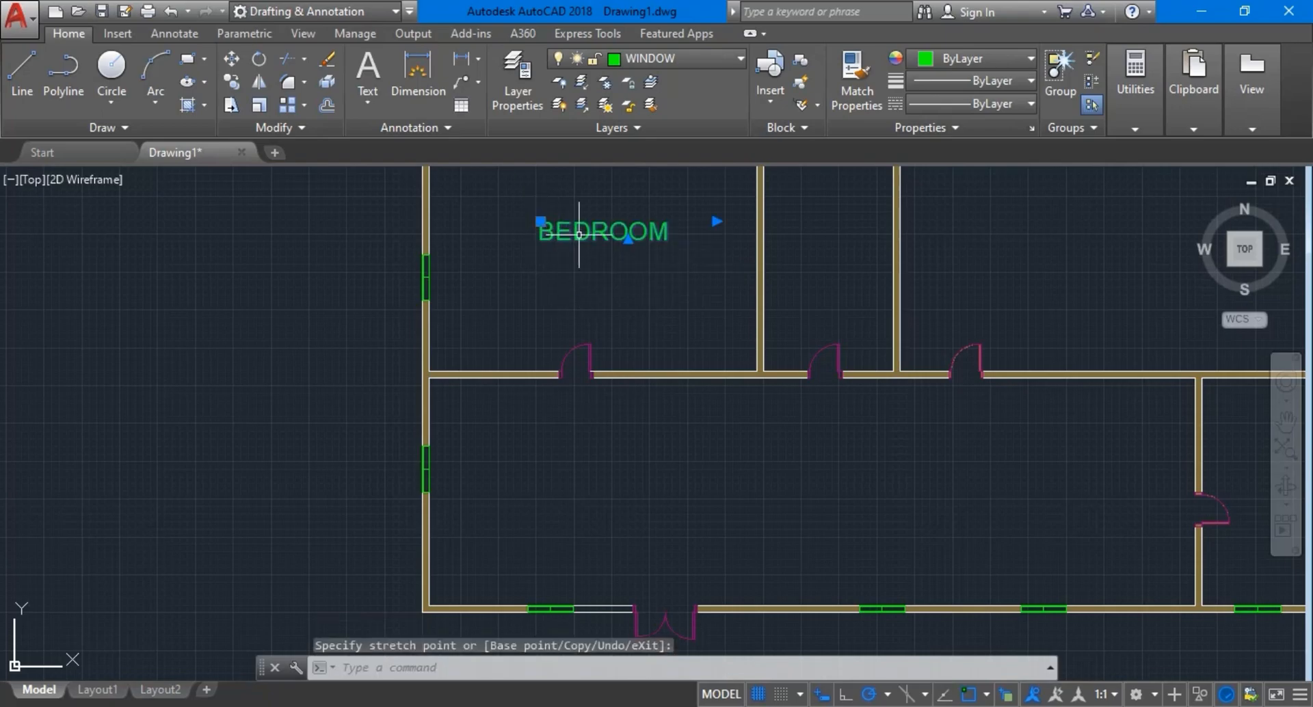
Copy the BEDROOM label into the large lower room, the upper middle room, the upper-right room and the small lower-right room
scroll(582, 233, down, 2)
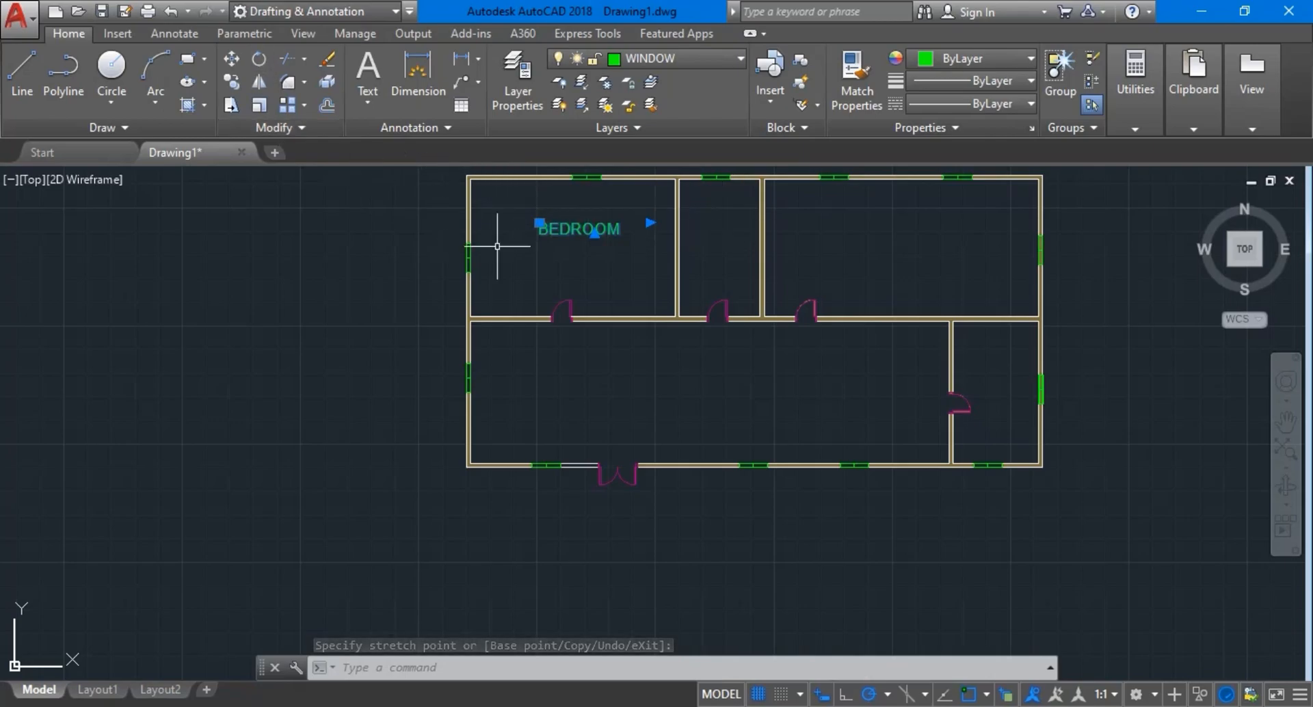
click(231, 82)
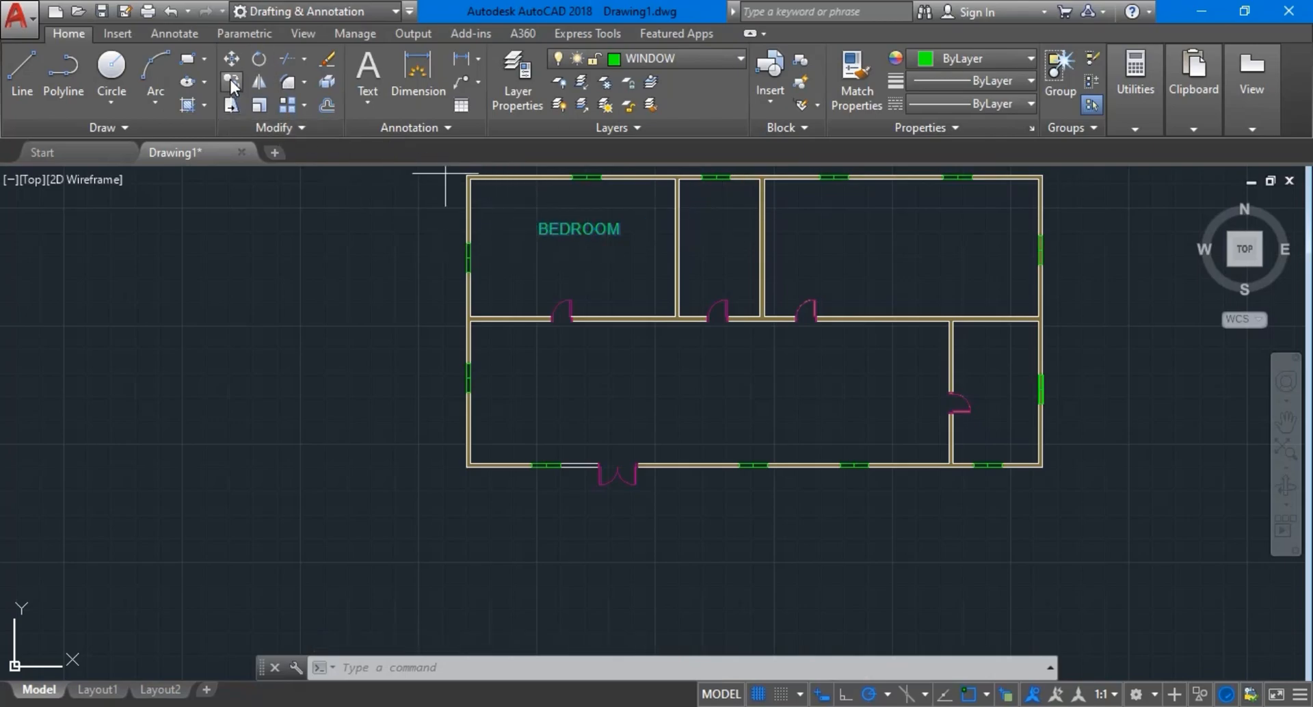
click(540, 233)
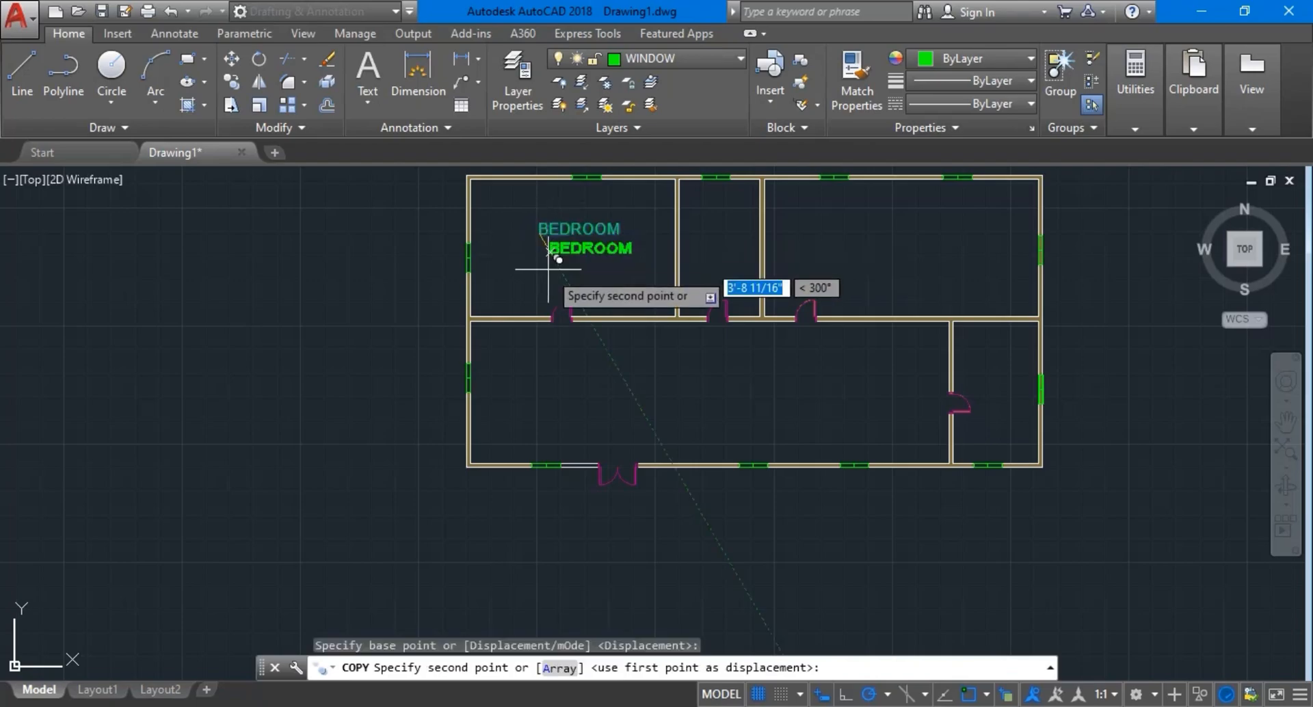
click(638, 395)
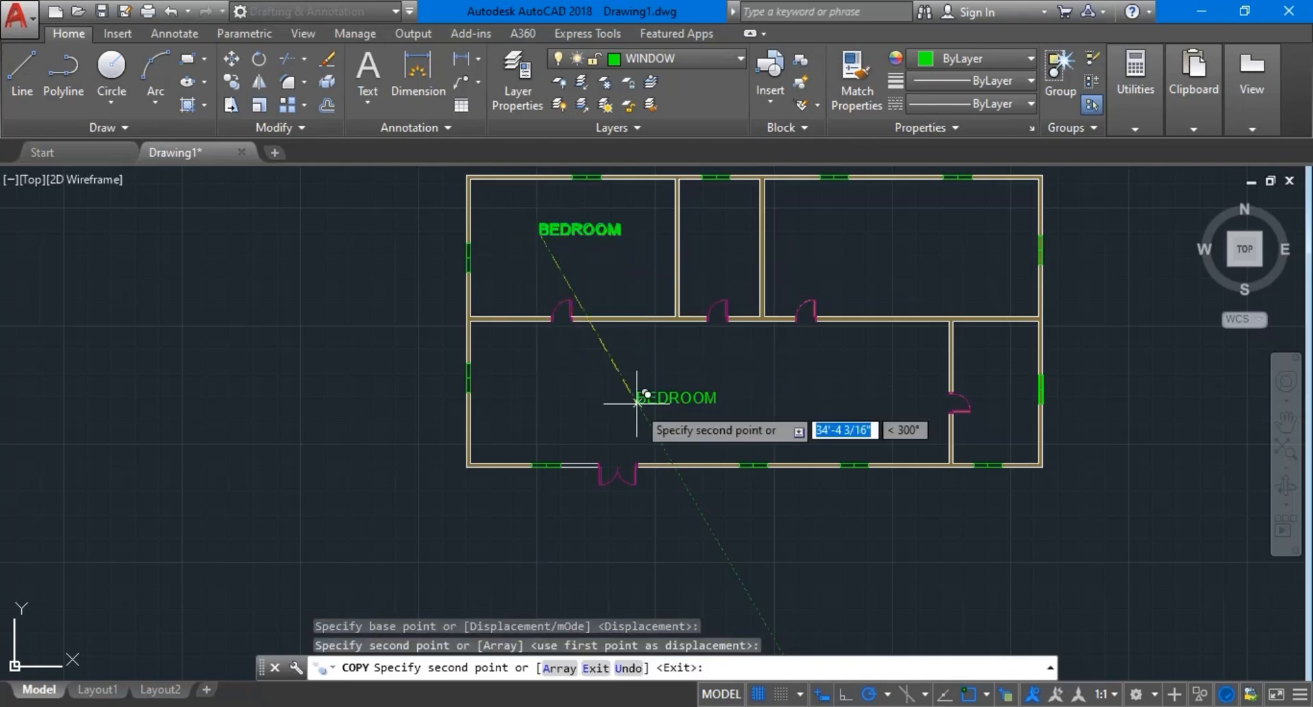
click(693, 243)
click(883, 251)
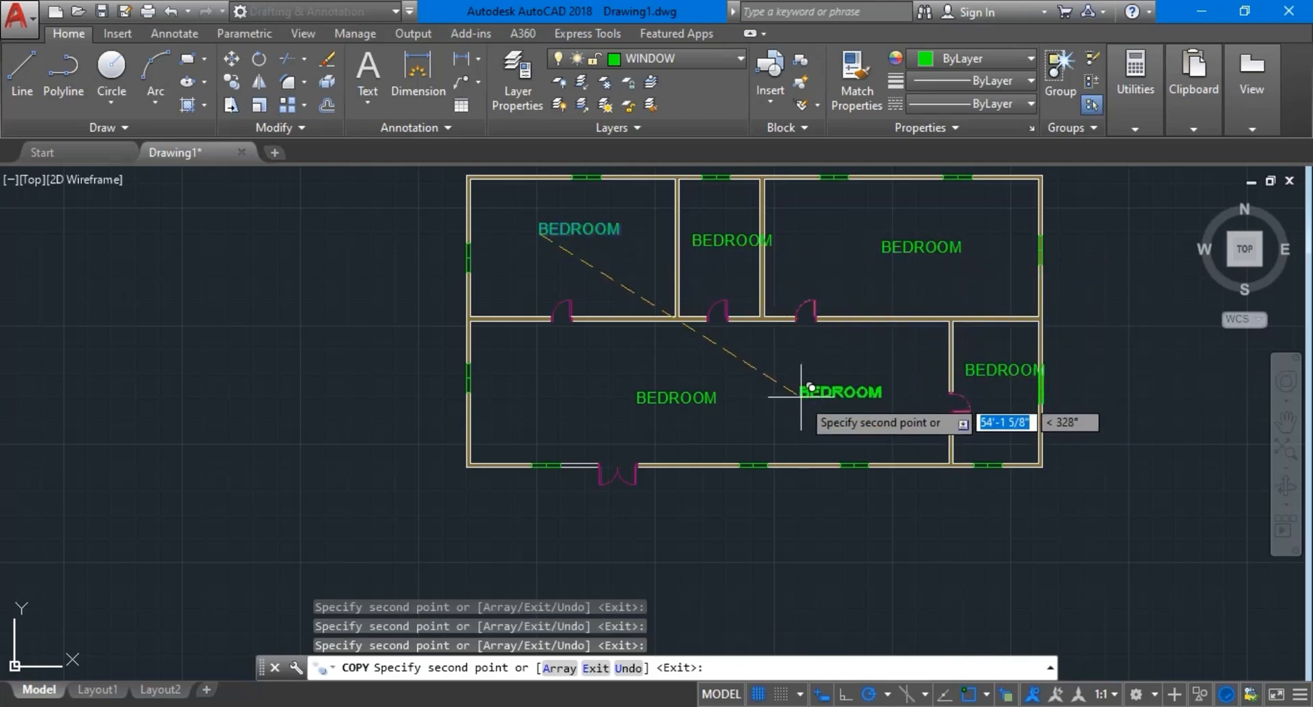
key(Return)
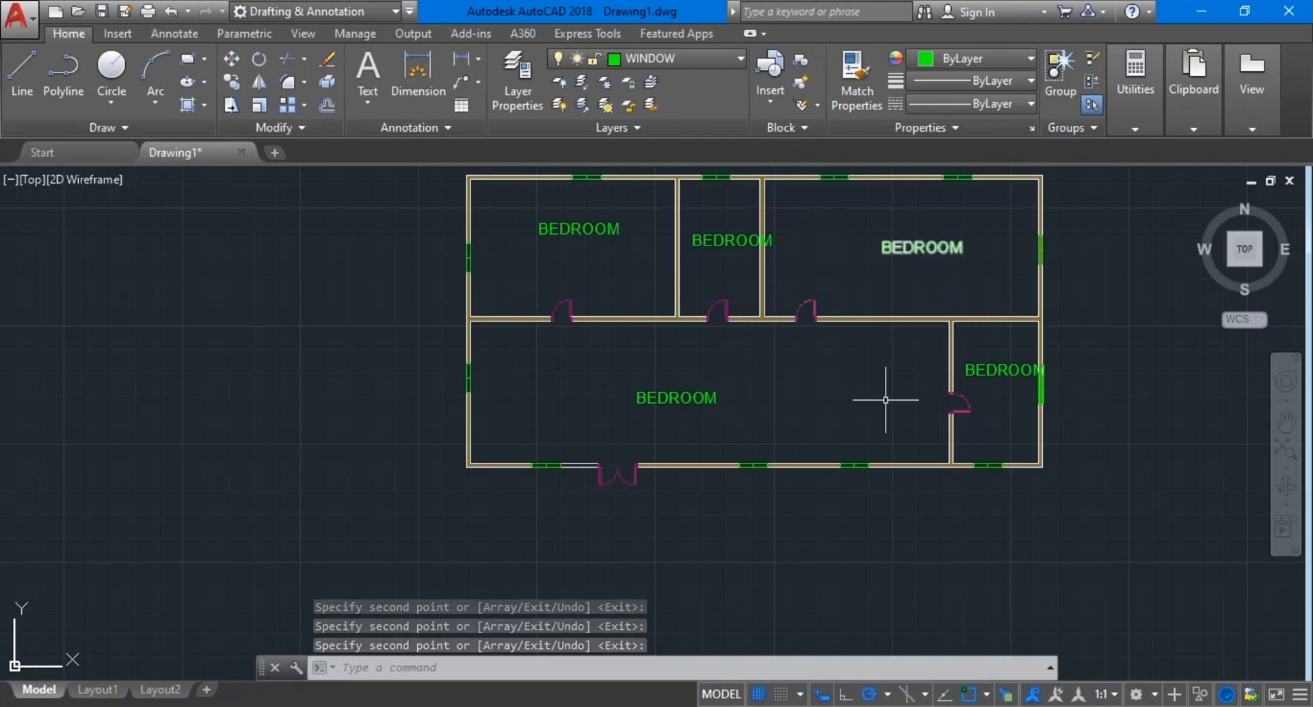
Replace the label text in the small upper middle room with TOILET
click(729, 241)
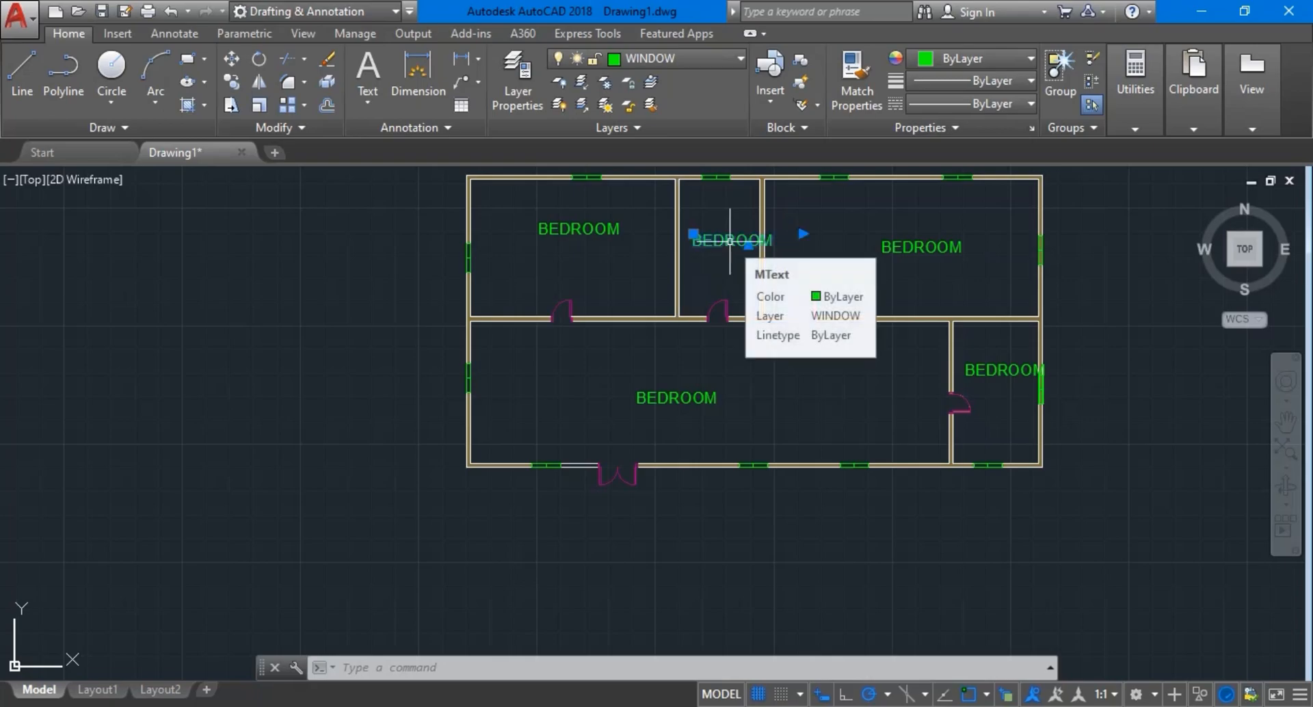
double_click(729, 240)
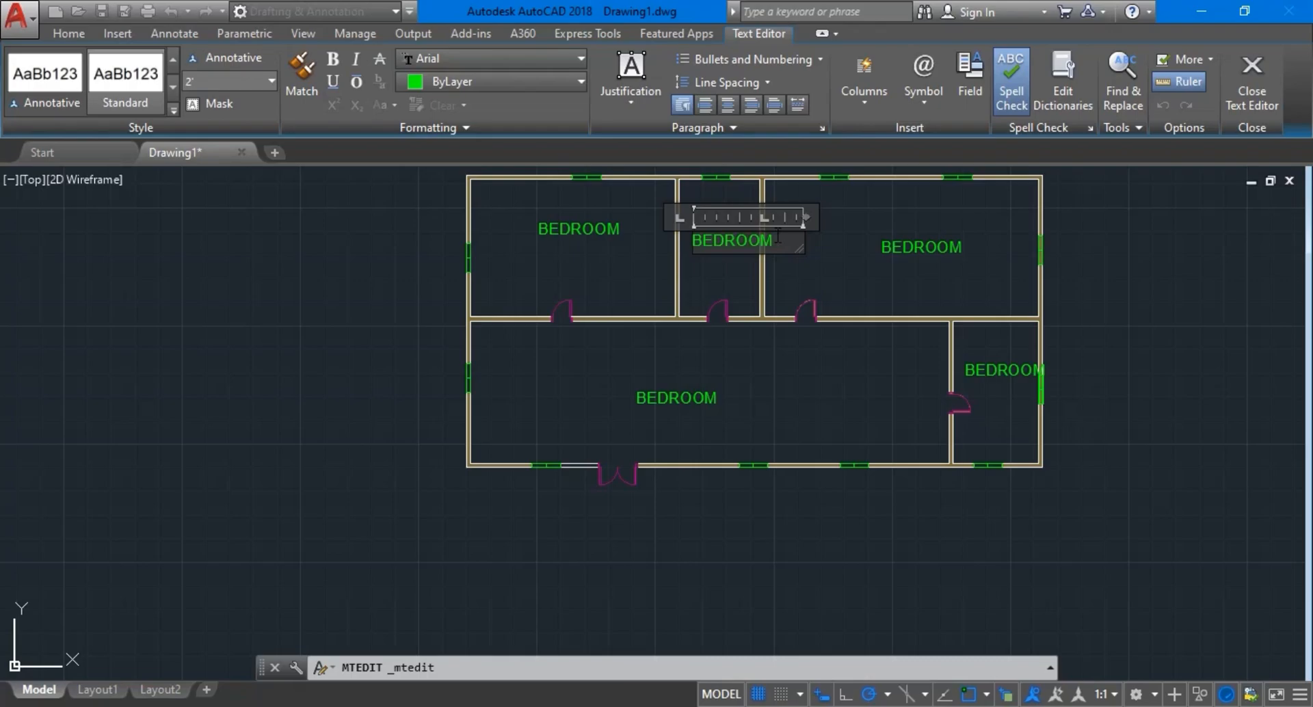
key(BackSpace)
key(BackSpace)
key(BackSpace)
key(BackSpace)
key(BackSpace)
key(BackSpace)
key(BackSpace)
text(TOILET)
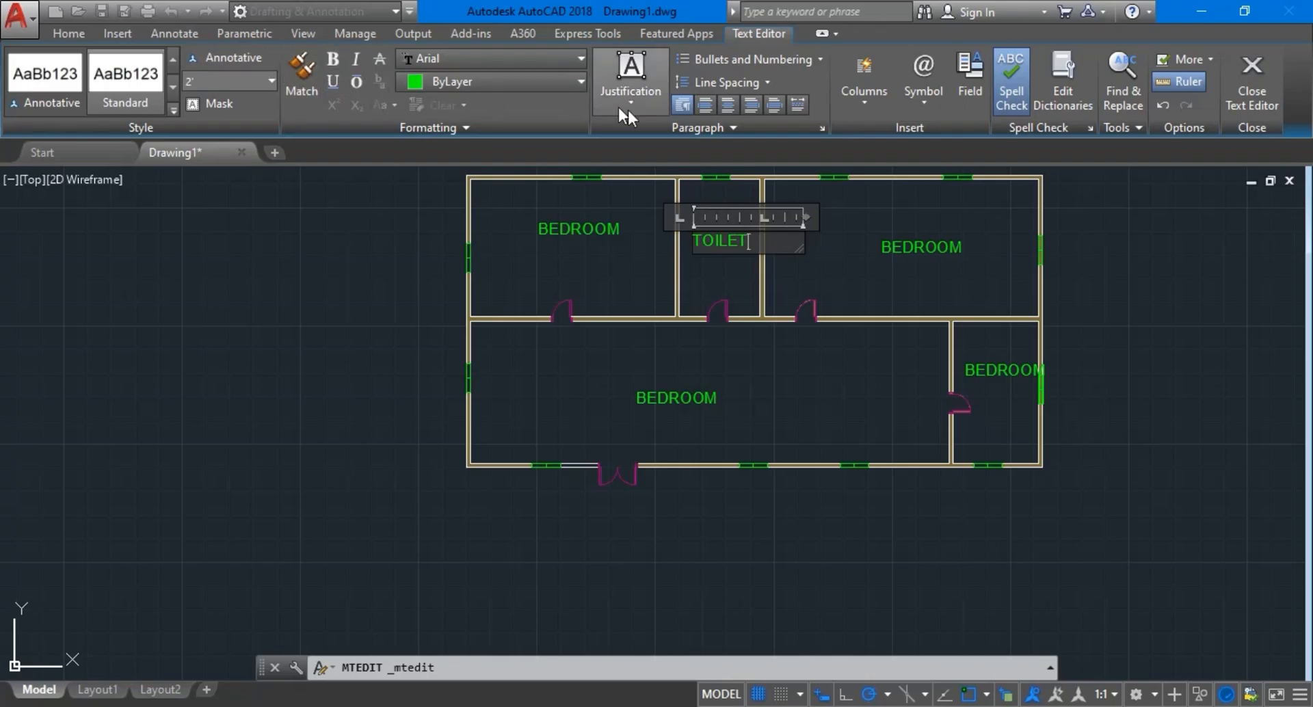
click(829, 294)
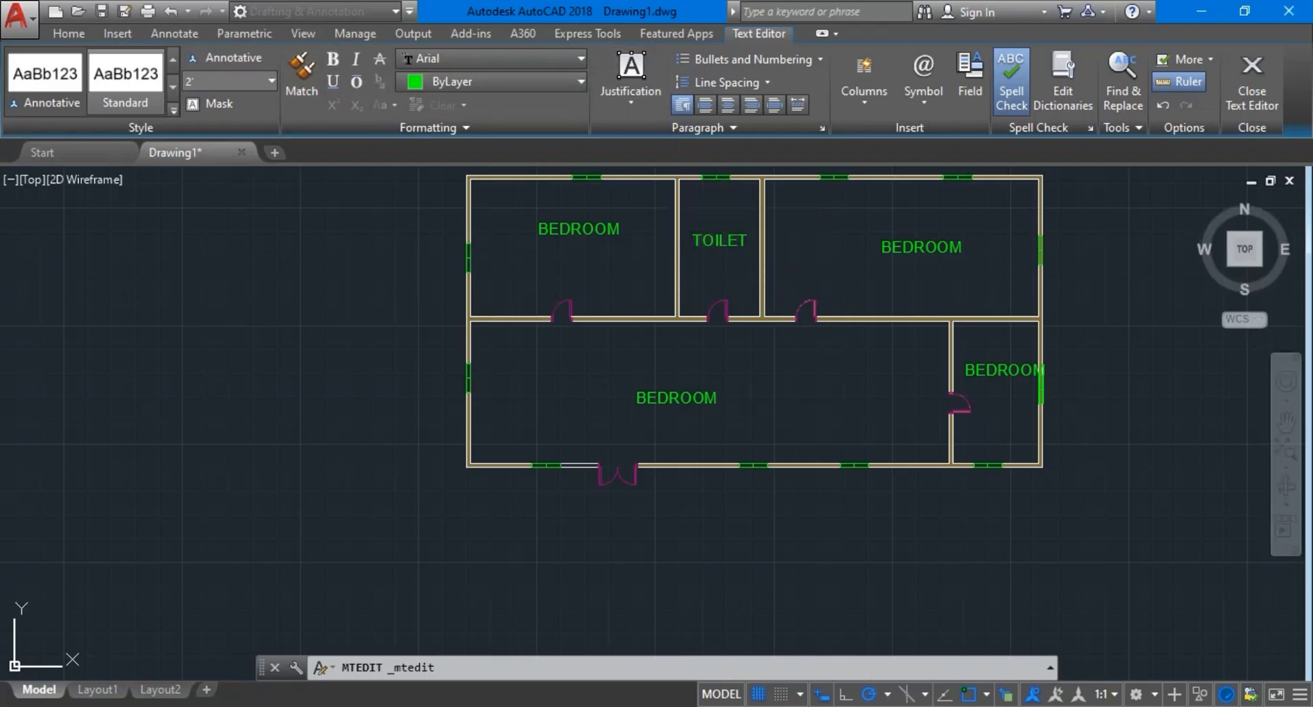
Open the label in the large lower room for editing and clear its BEDROOM text
click(680, 400)
double_click(677, 398)
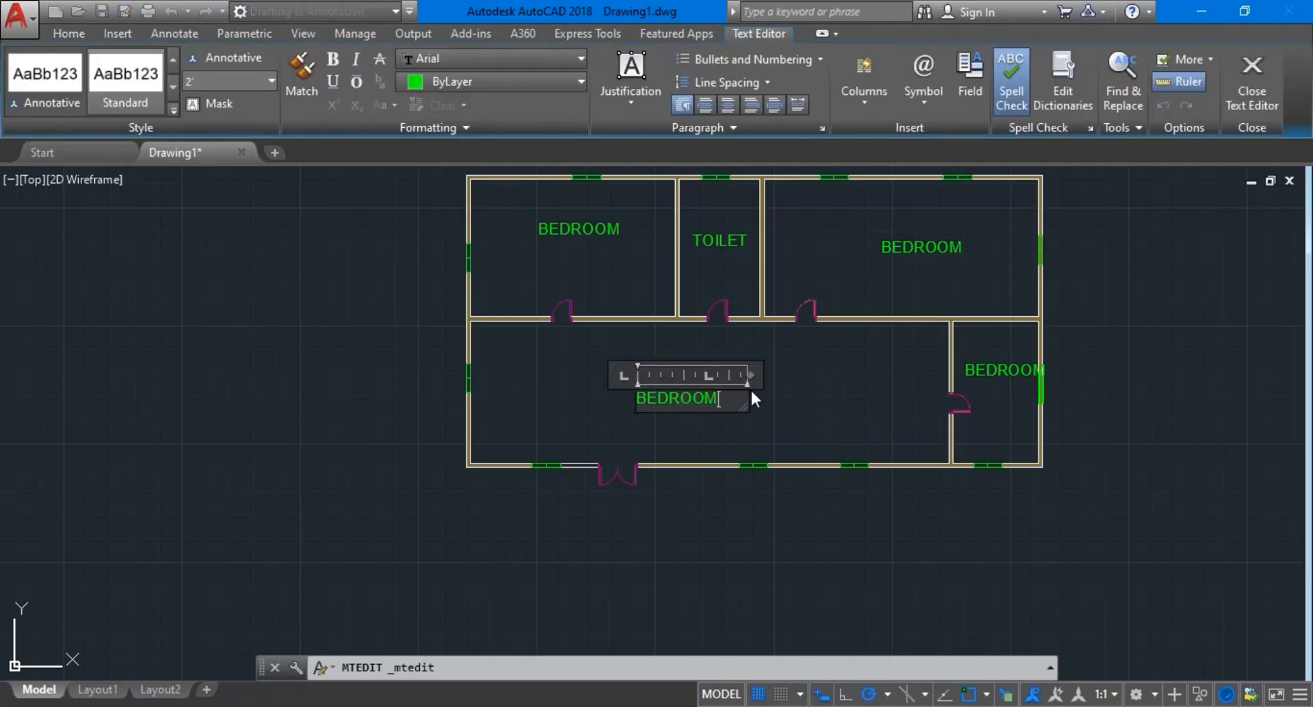
key(BackSpace)
key(BackSpace)
key(BackSpace)
key(BackSpace)
key(BackSpace)
key(BackSpace)
key(BackSpace)
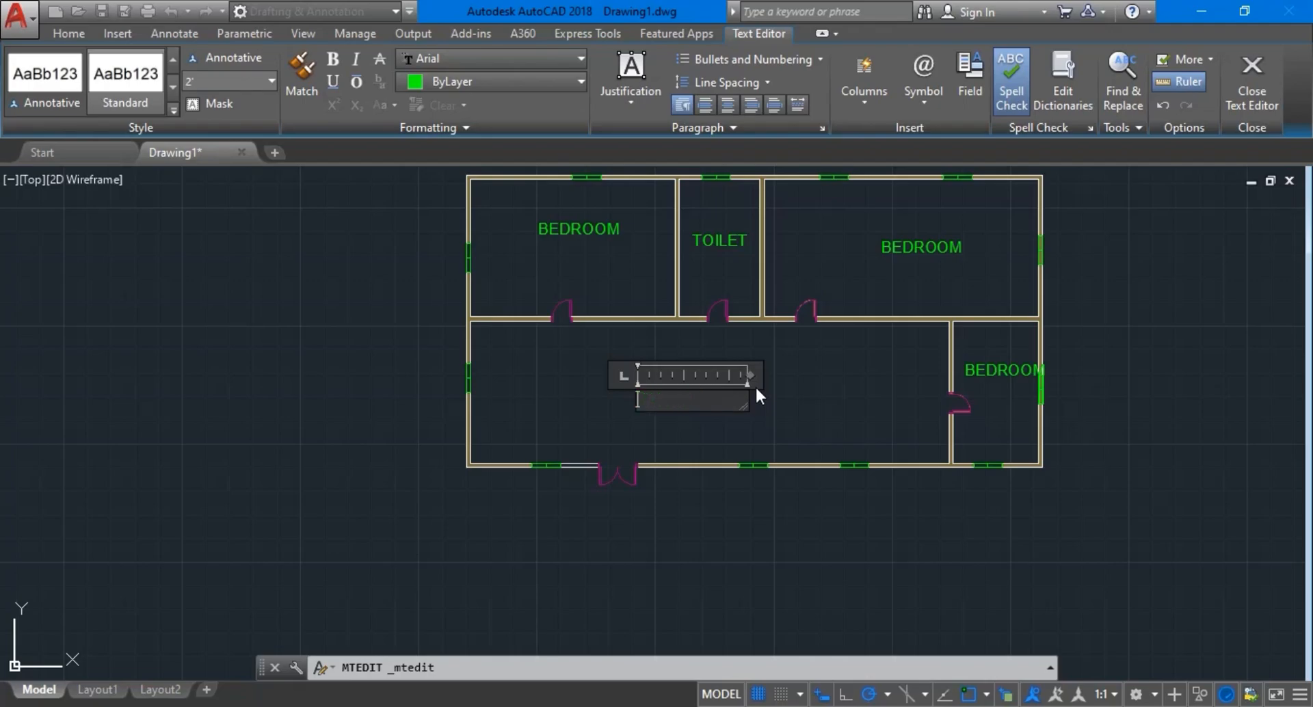